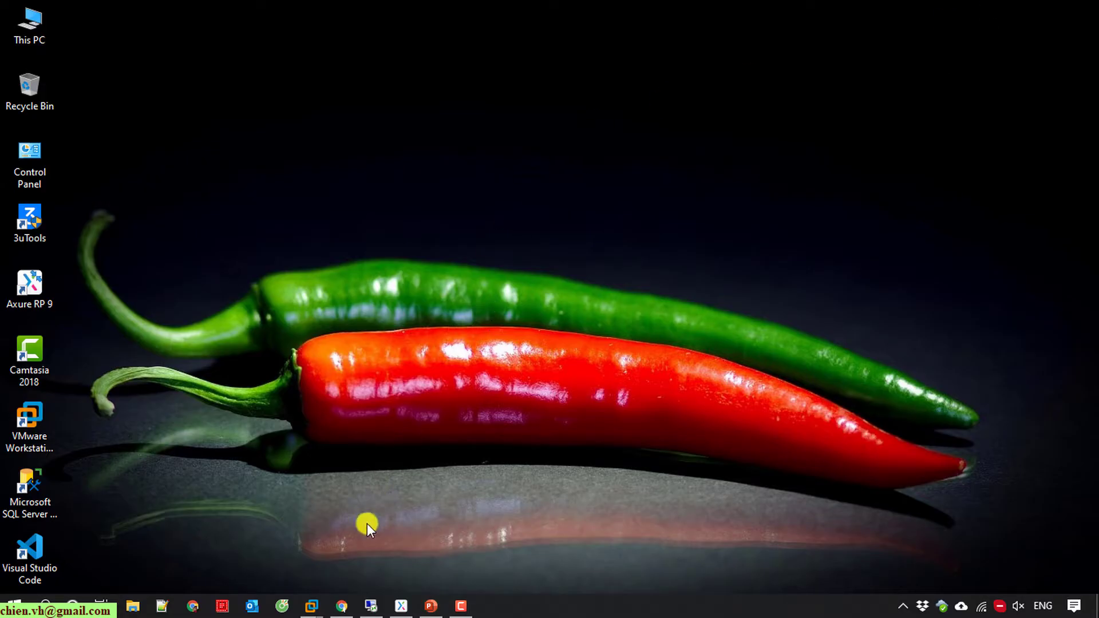
Step: Bring the Chrome window showing the Axure Cloud project list back to the front
click(341, 606)
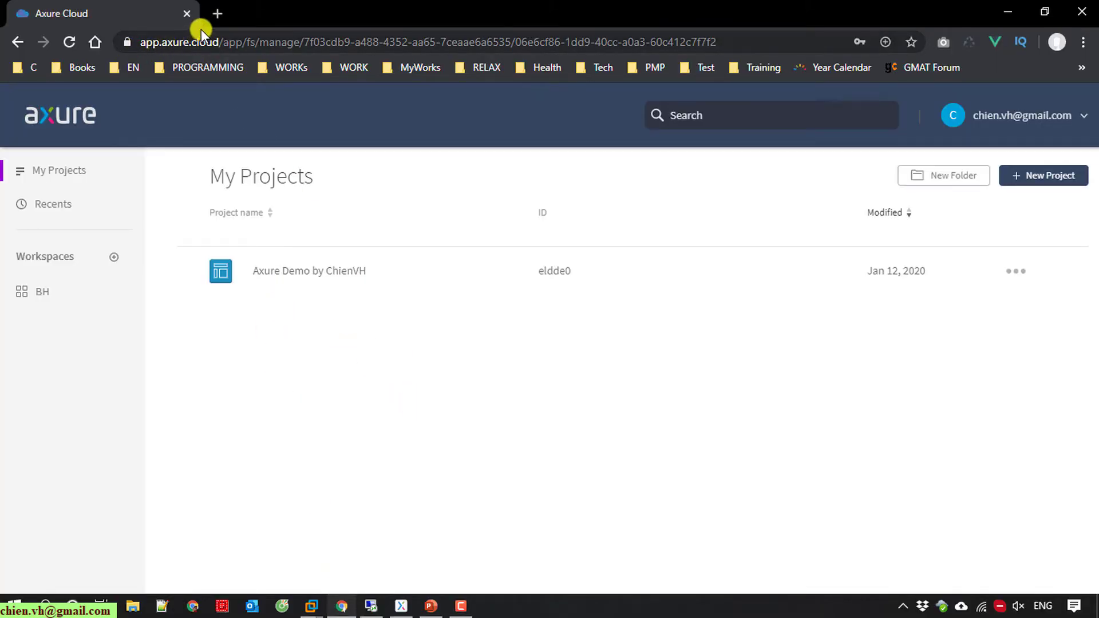
click(217, 13)
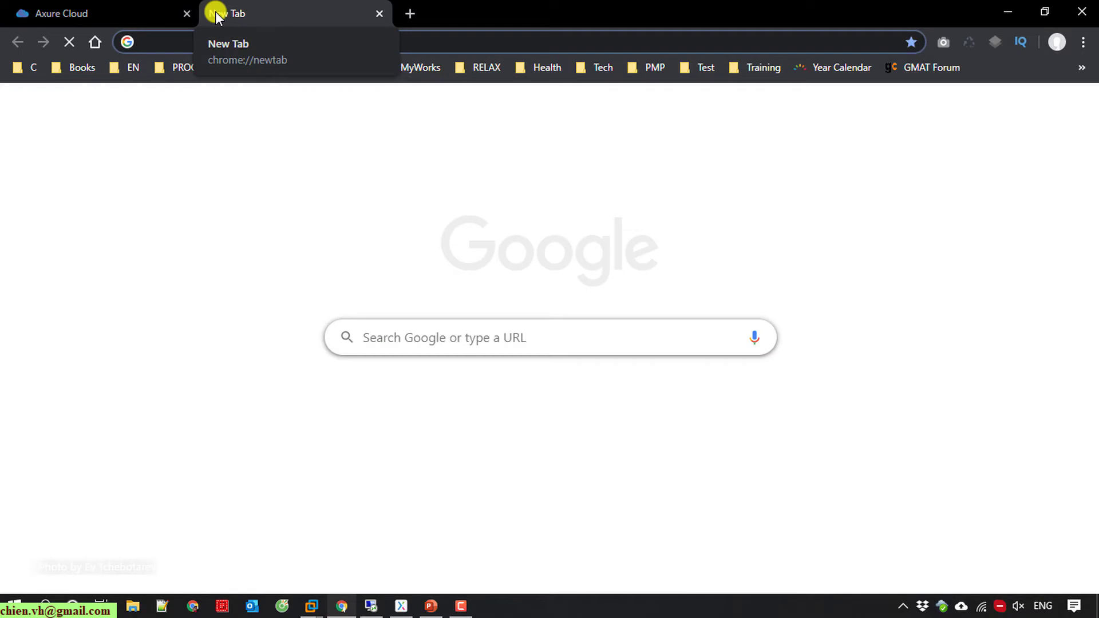
text(axure clo)
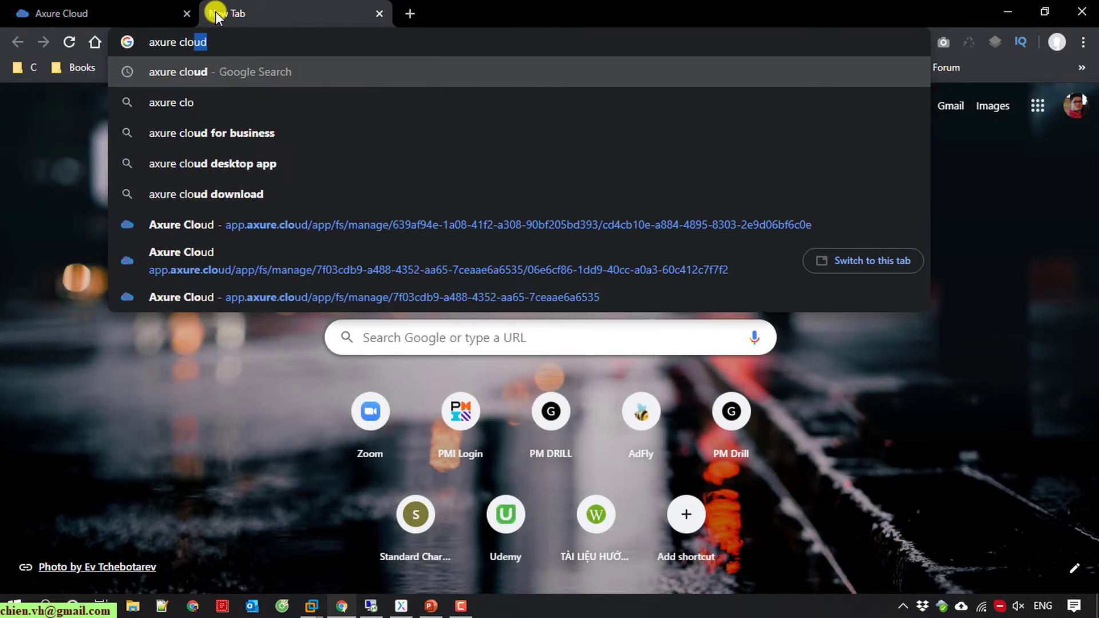
key(Return)
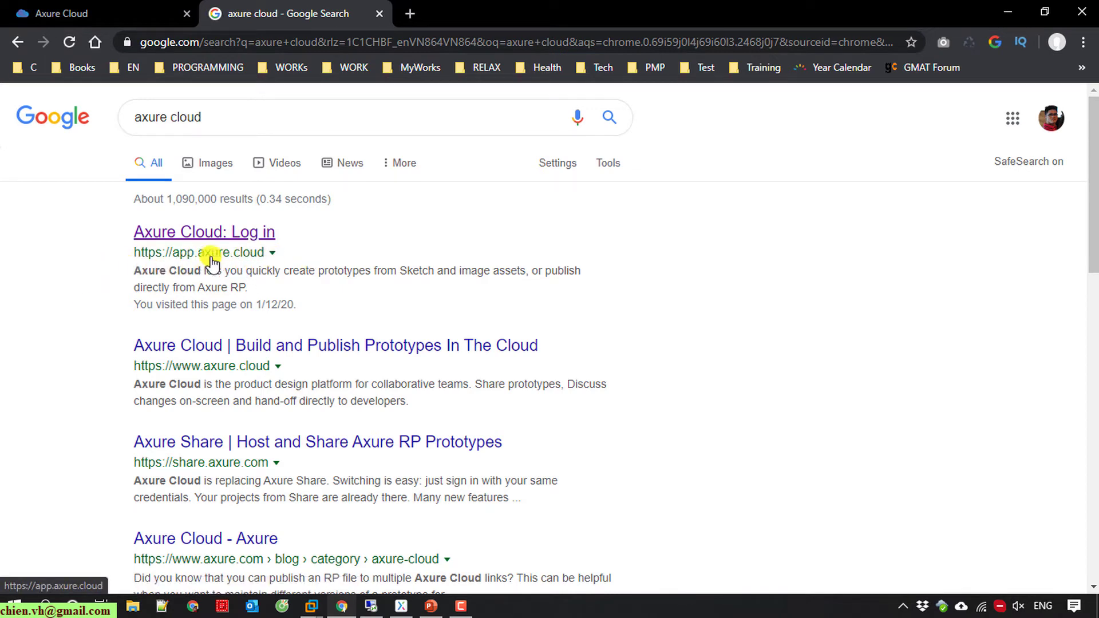
middle_click(256, 8)
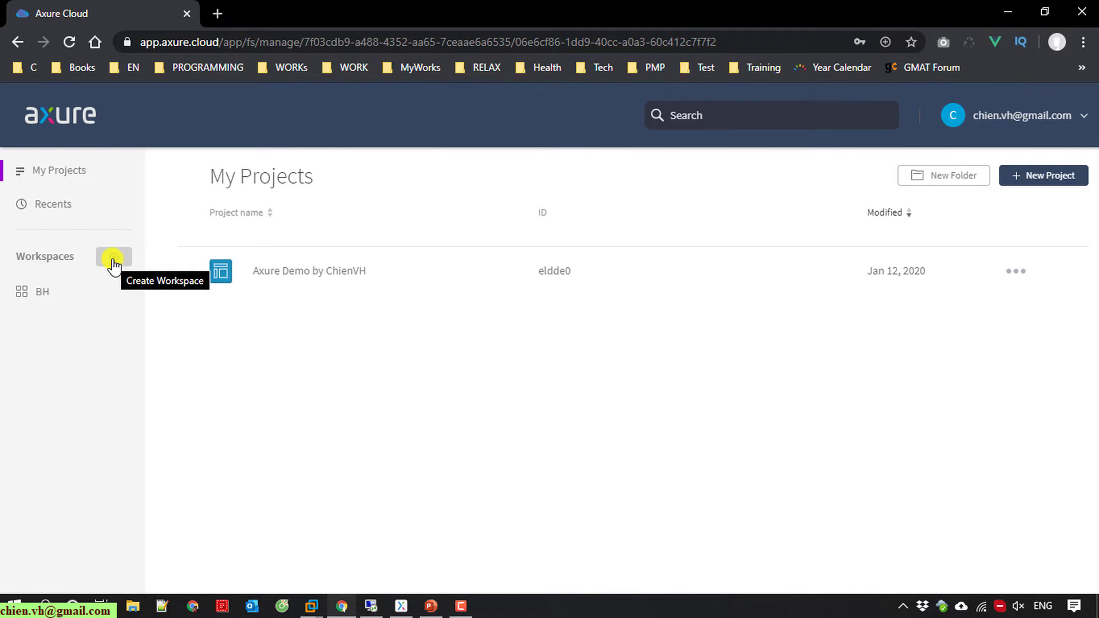
Step: Create a new, empty Axure Cloud workspace named after the account owner
click(113, 260)
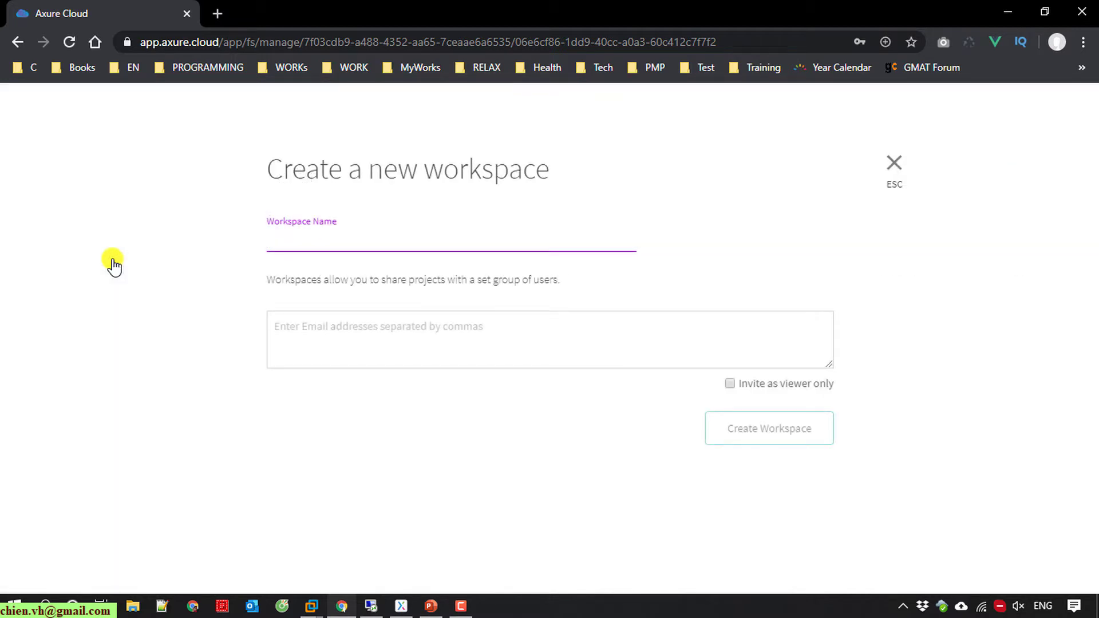
text(Chien)
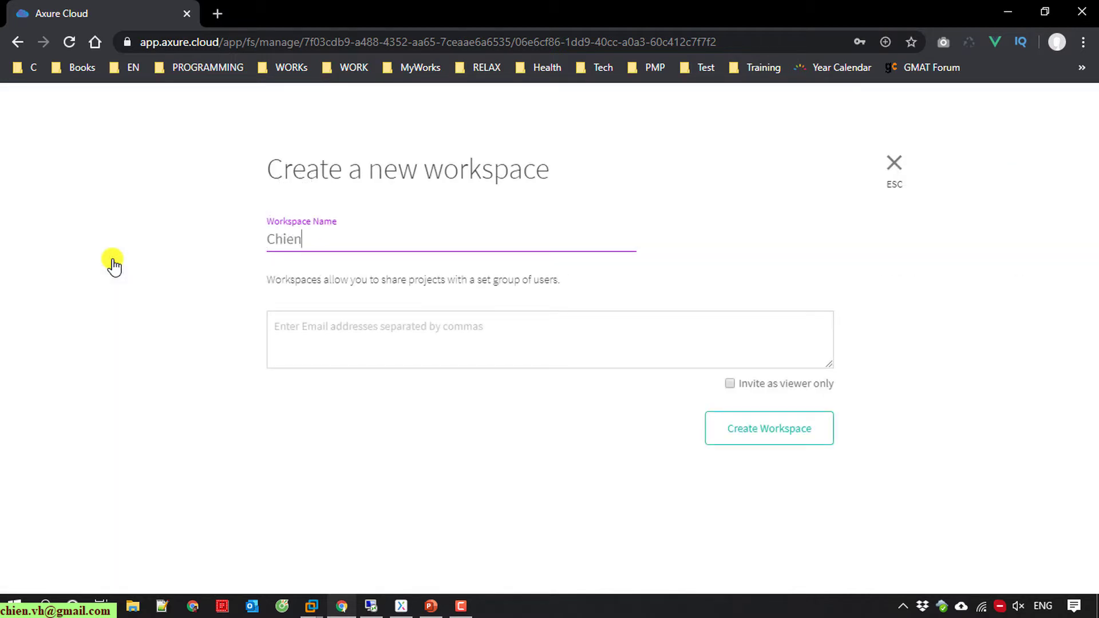
text(VH Space)
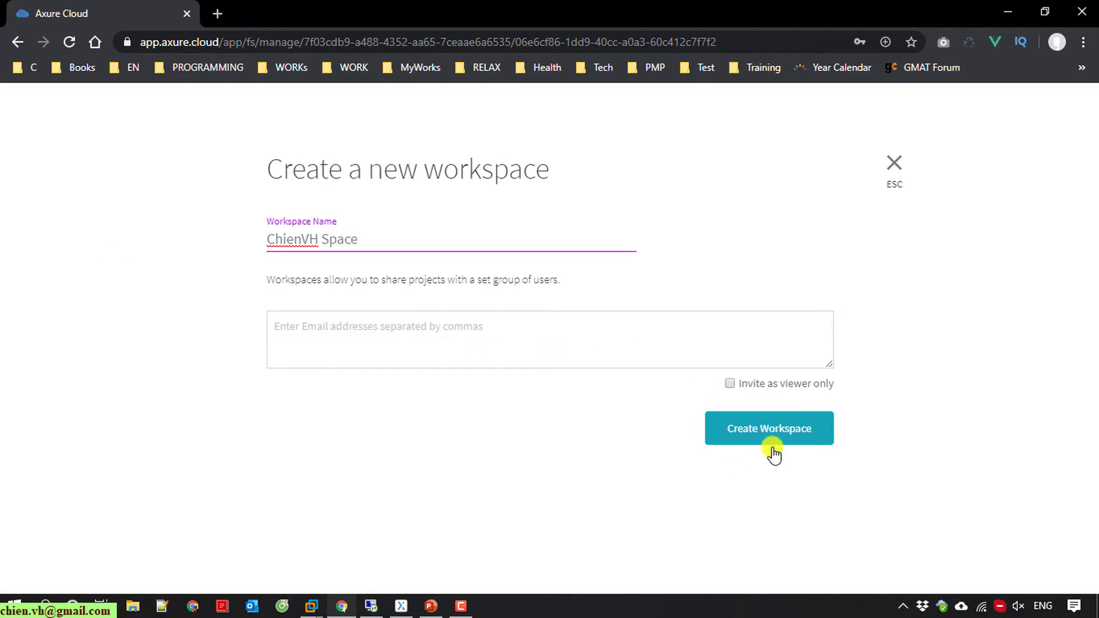
click(794, 439)
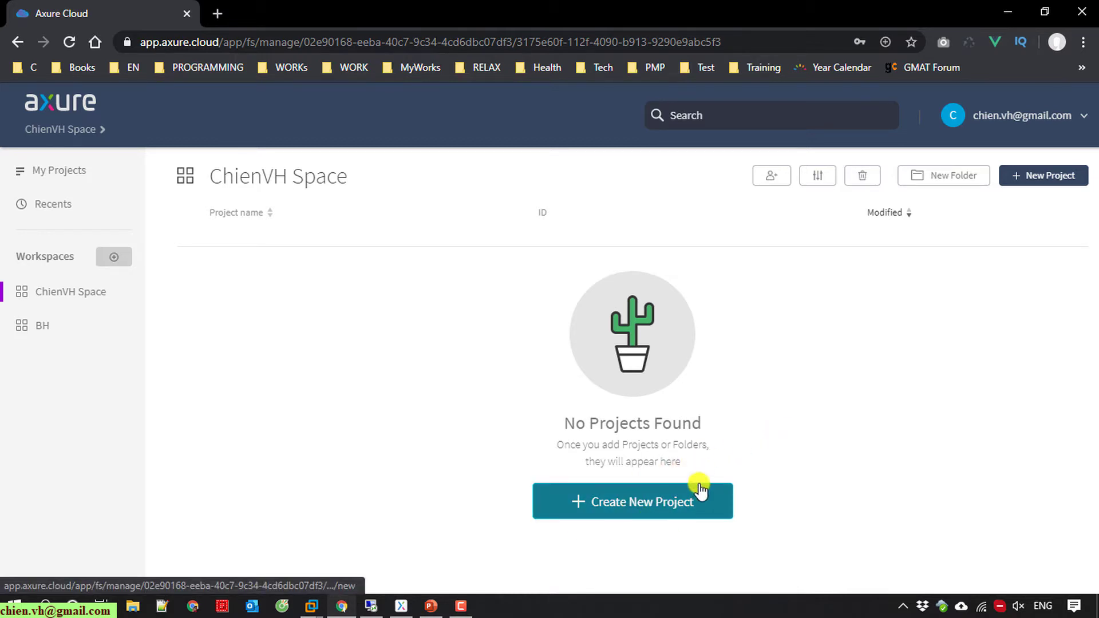
Step: Start a new Axure RP project, cancel the form, and switch to Axure RP 9
click(660, 502)
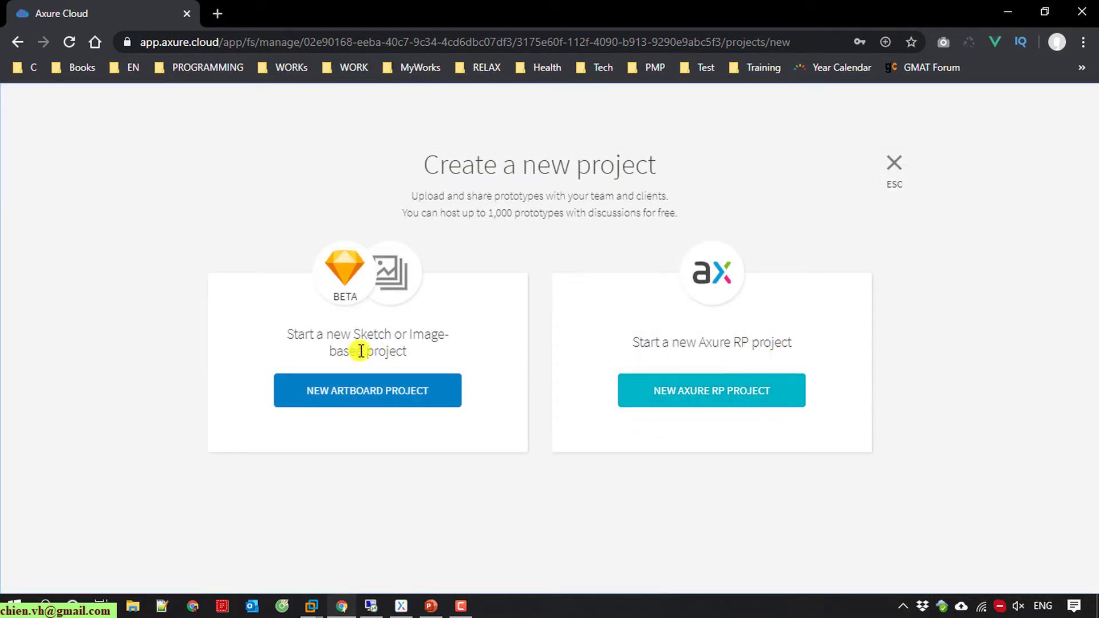
click(733, 394)
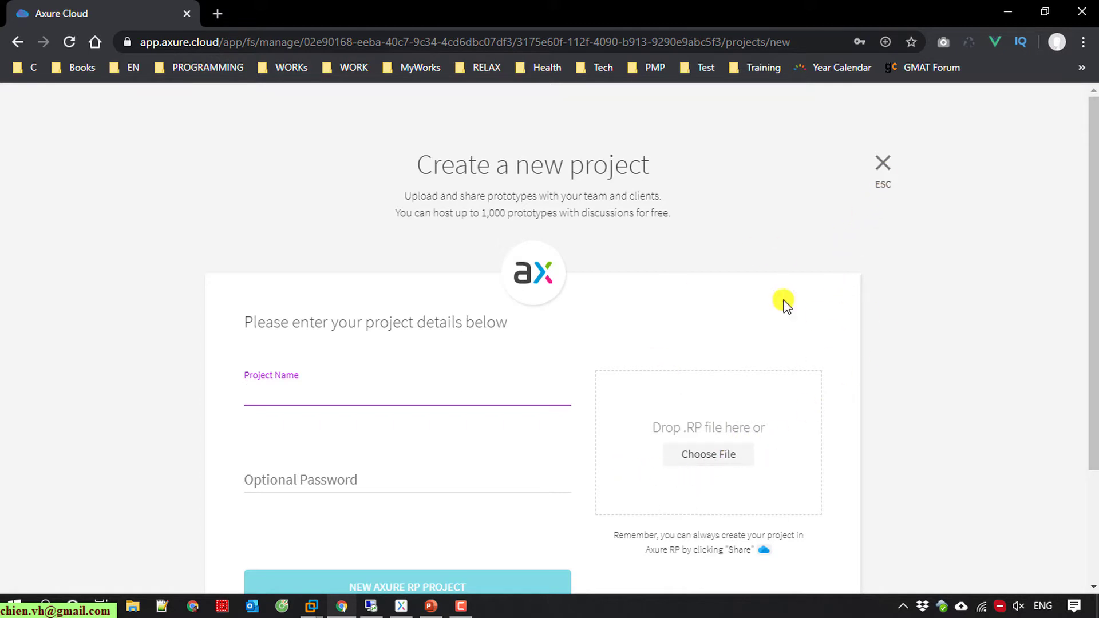
click(881, 165)
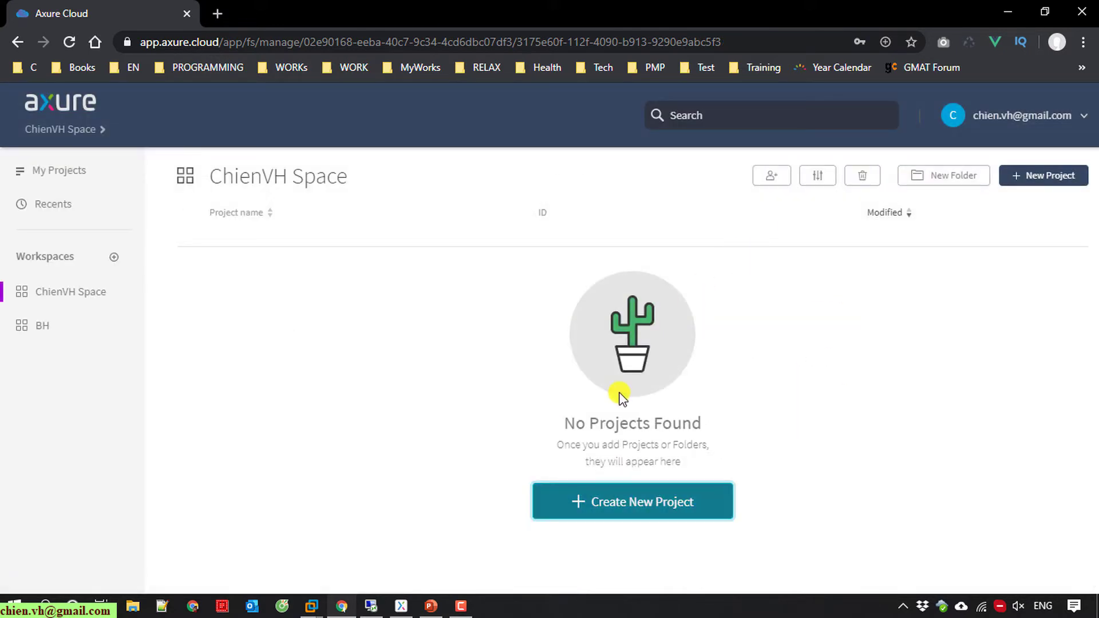
click(409, 605)
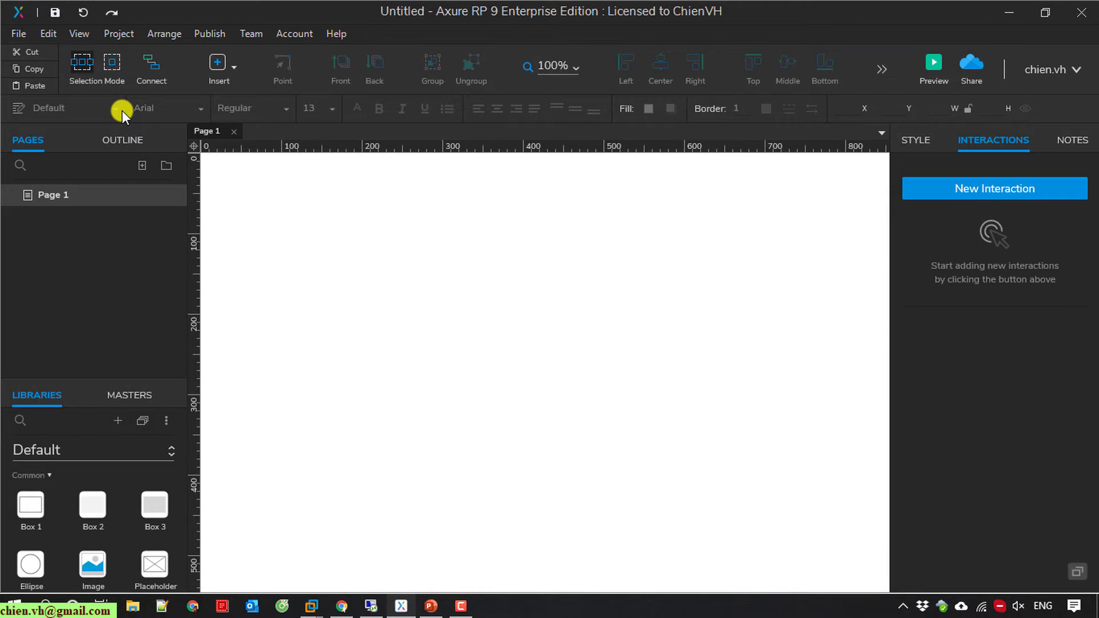
Step: Create the team project 'My First Team Work With Axure' in the earlier-made cloud workspace
click(21, 35)
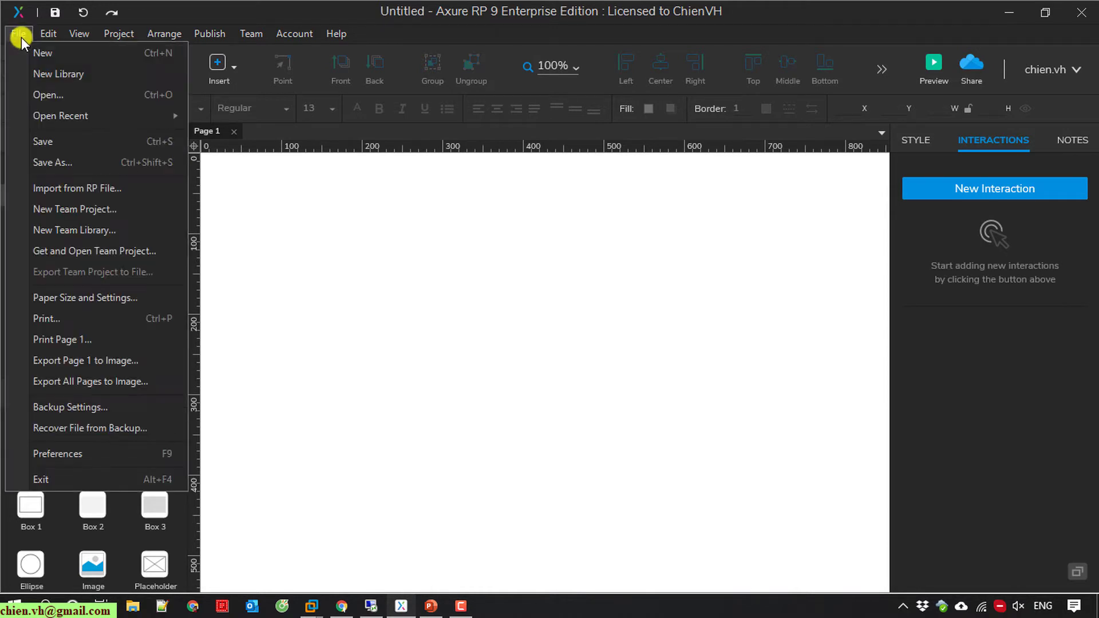
click(88, 210)
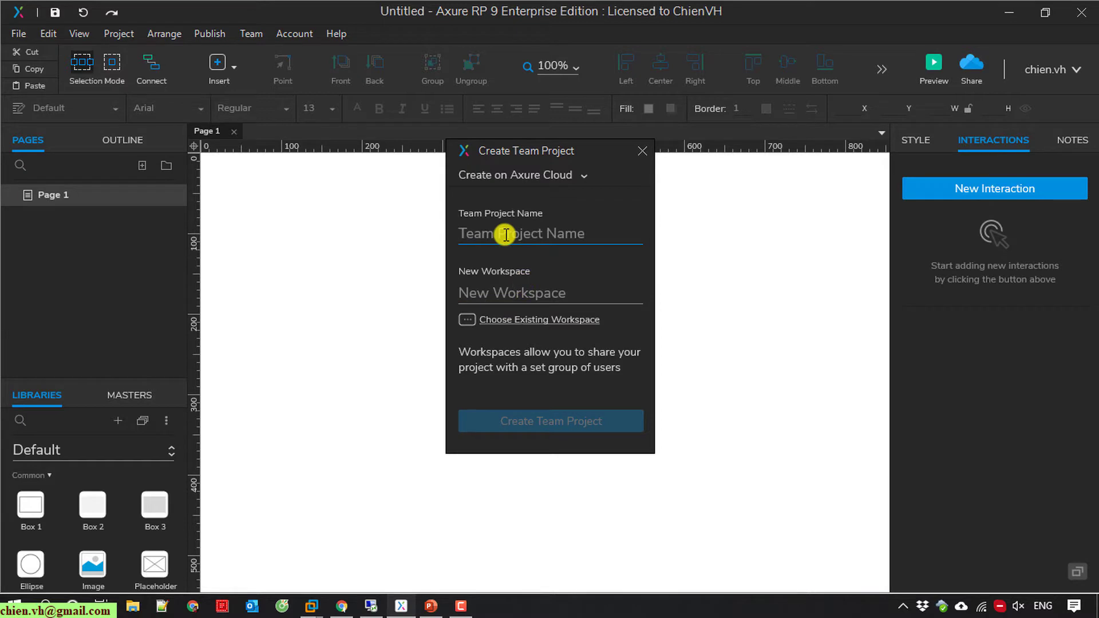
text(My )
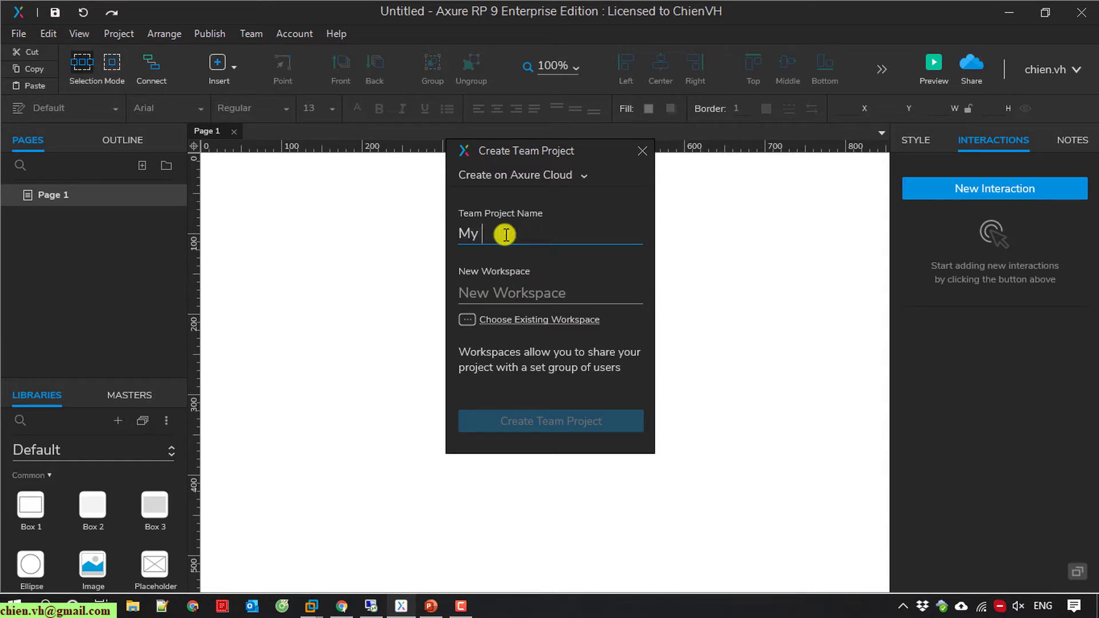
text(First Team Work With Axure)
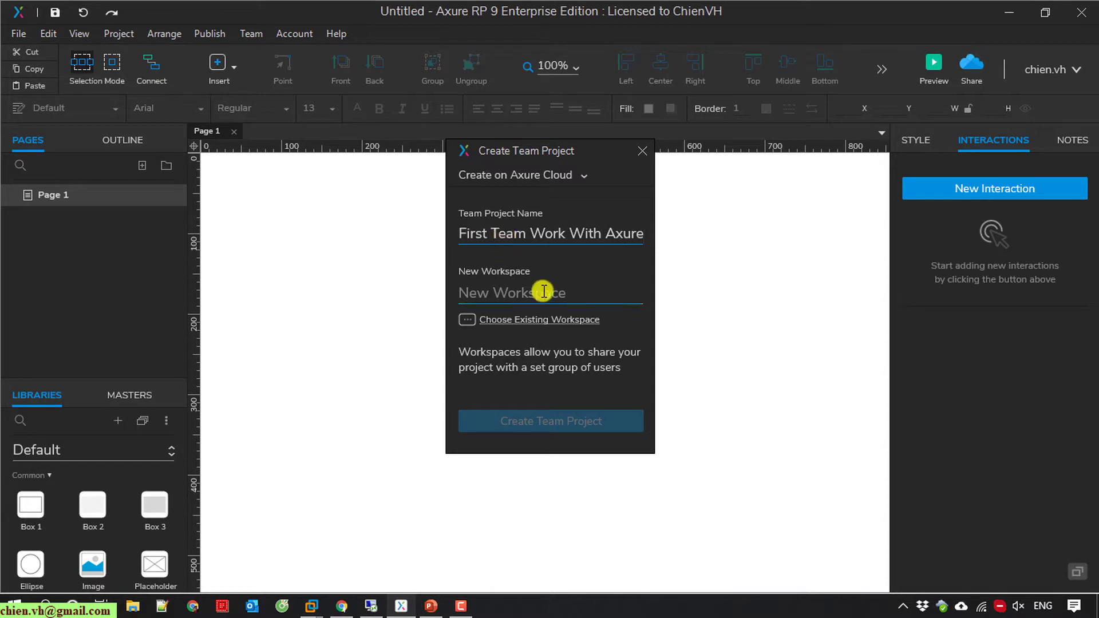
click(543, 291)
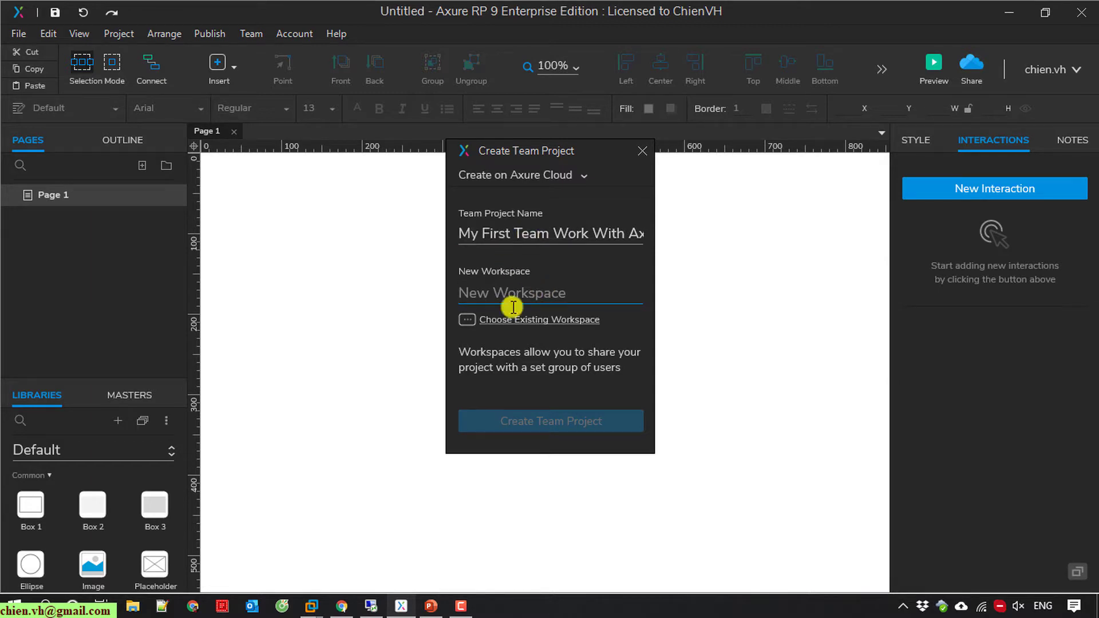
click(559, 324)
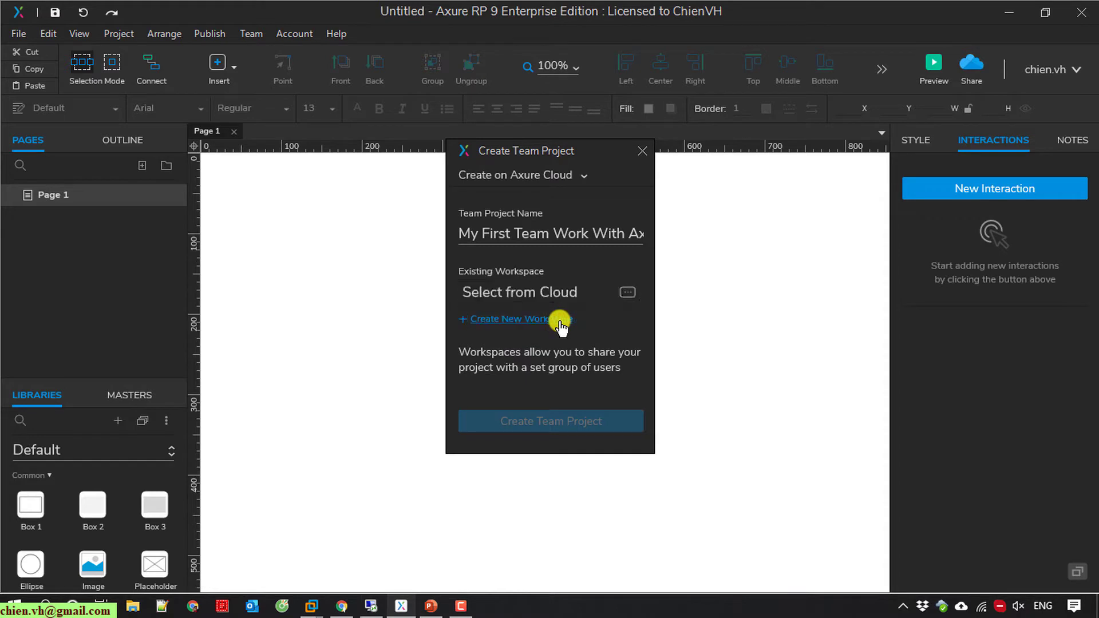
click(626, 293)
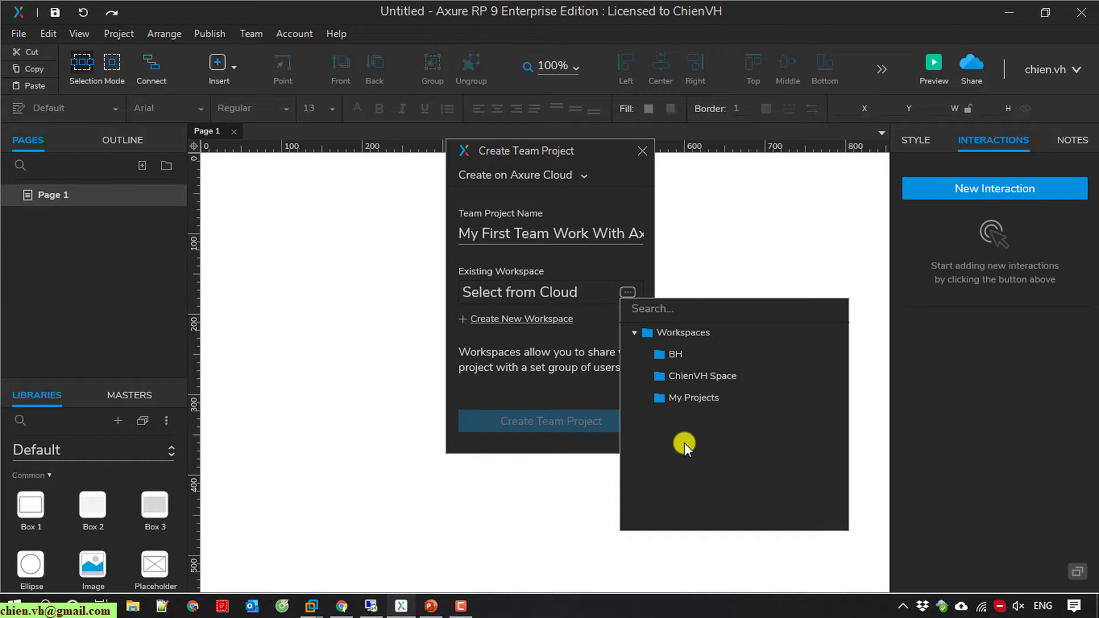
click(707, 375)
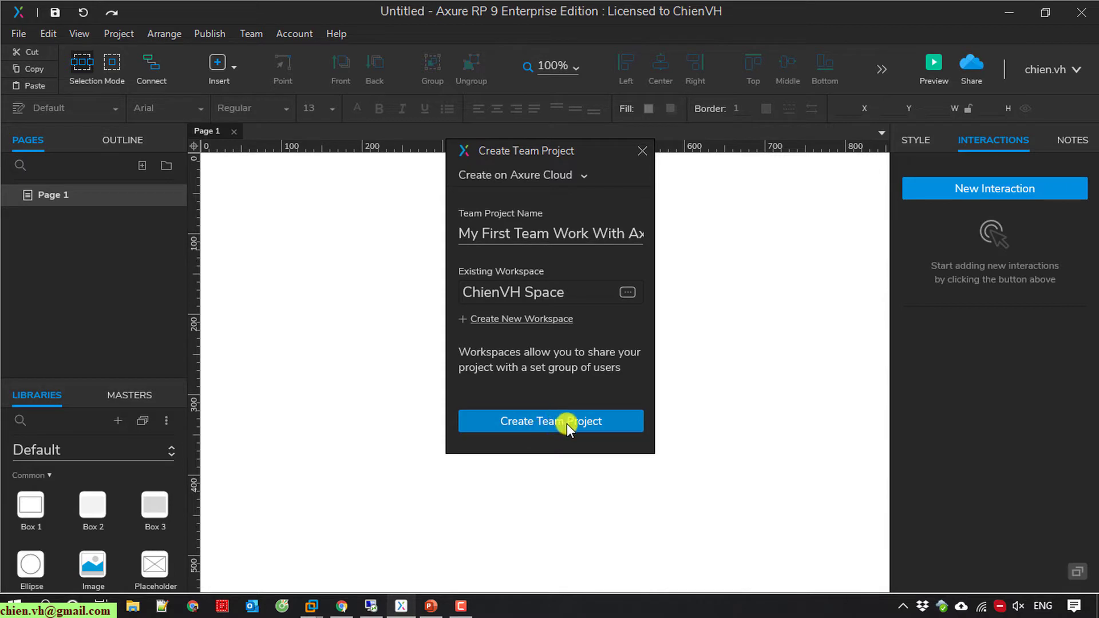
click(567, 424)
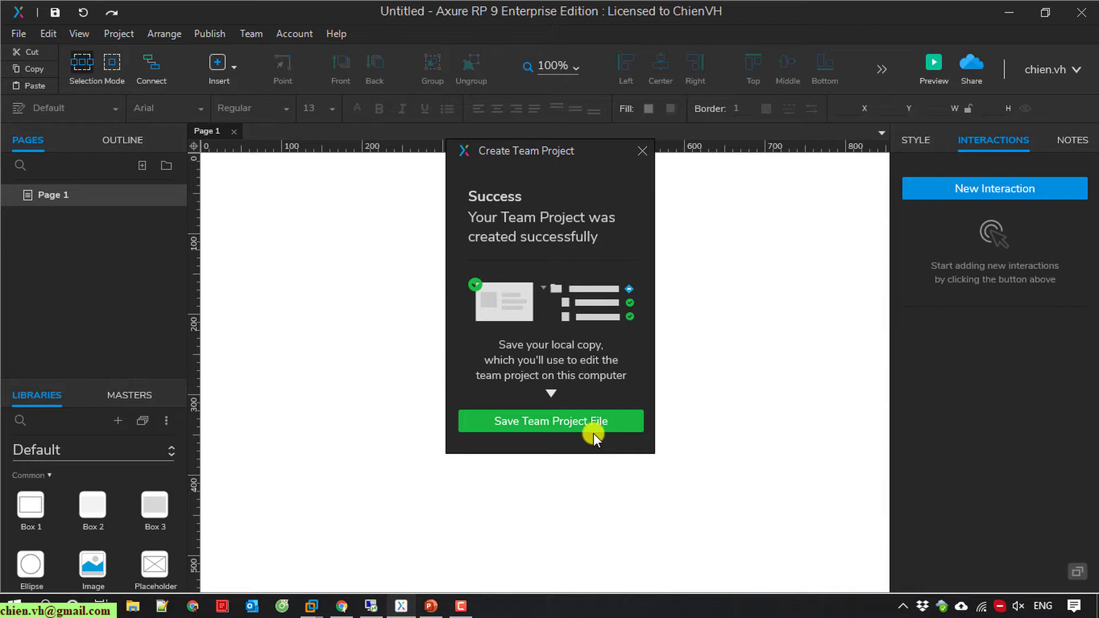
Step: Save the team project file locally and open My First Team Work With Axure
click(564, 413)
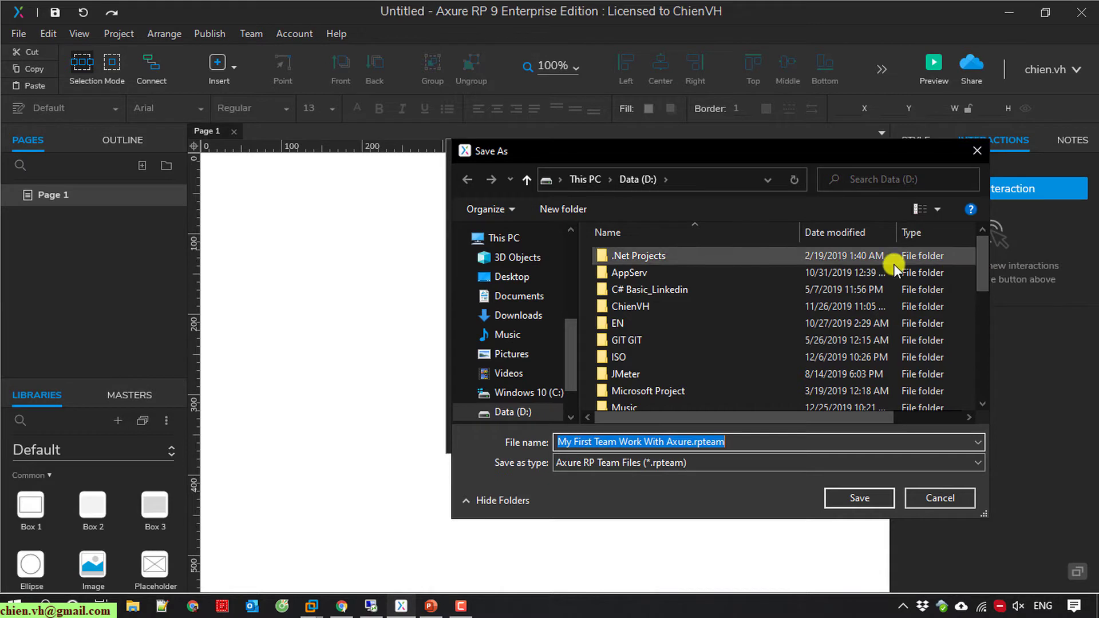
click(859, 498)
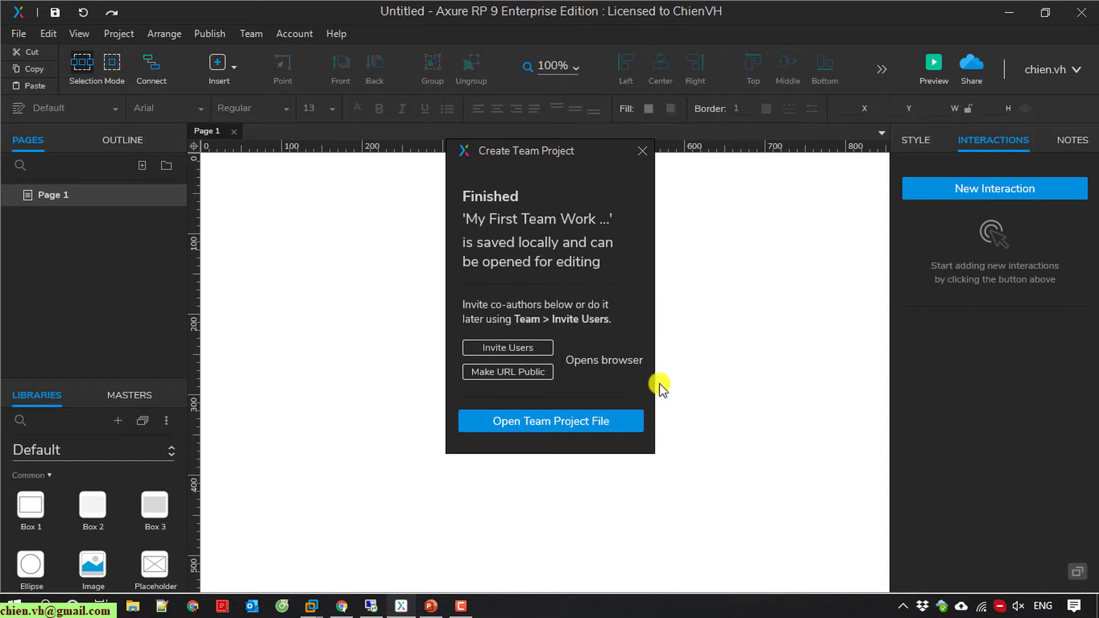
click(562, 421)
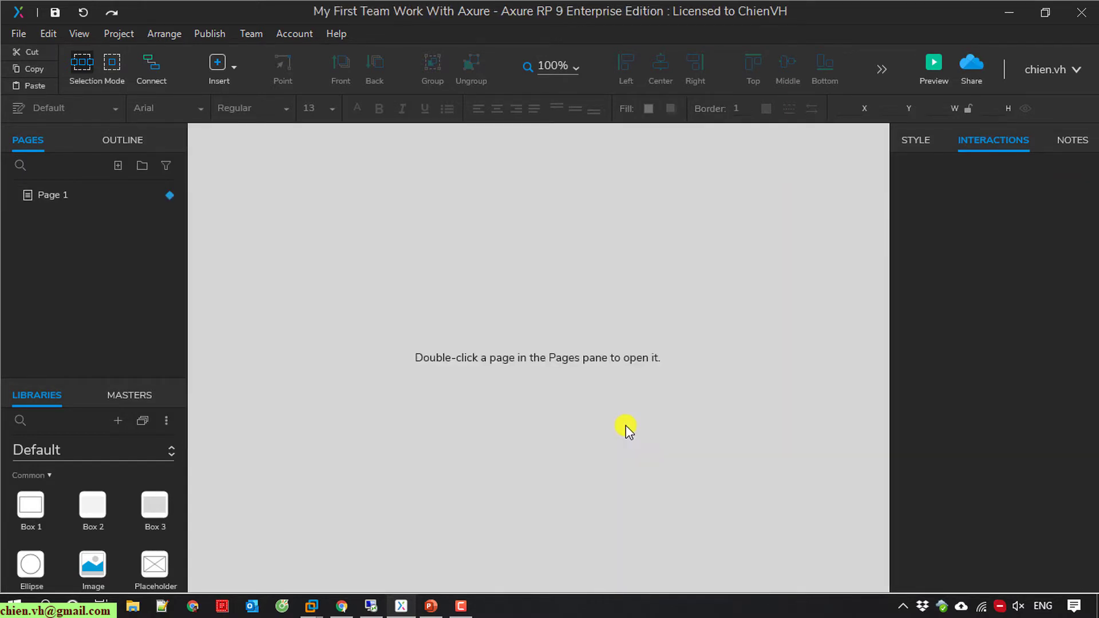
Step: Rename Page 1 to 'Home' and open it on the canvas
click(67, 195)
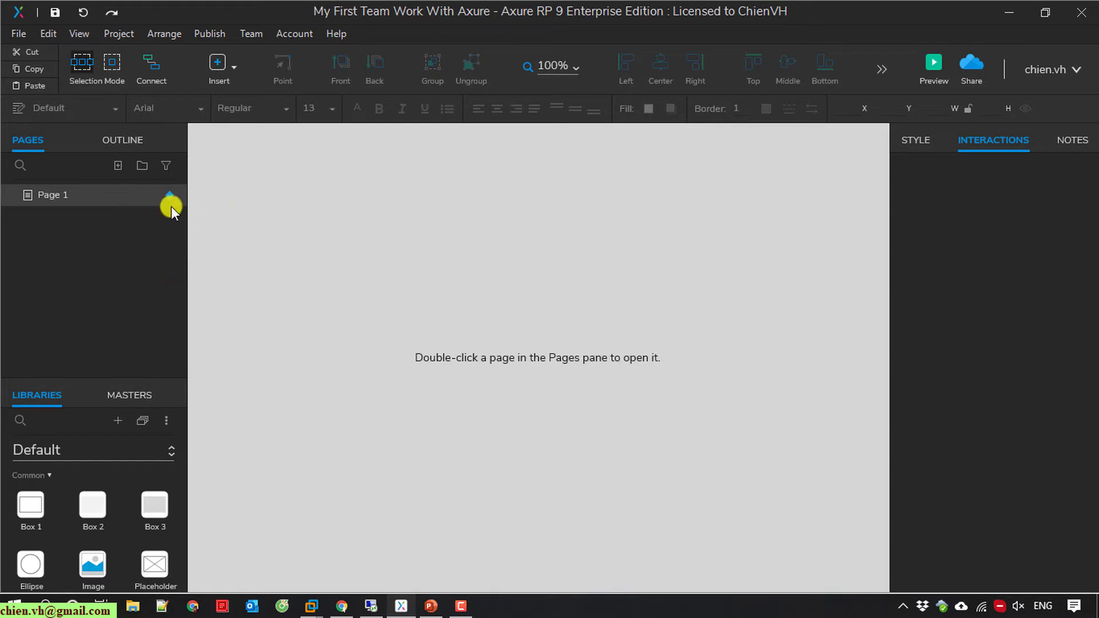
right_click(51, 191)
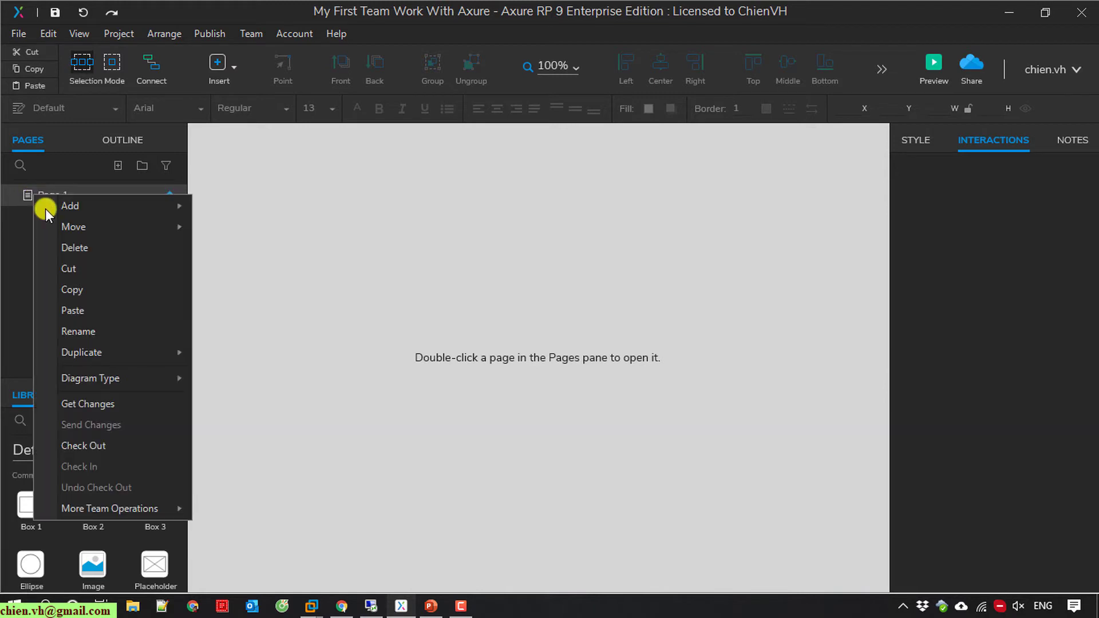
click(95, 330)
text(Home)
key(Return)
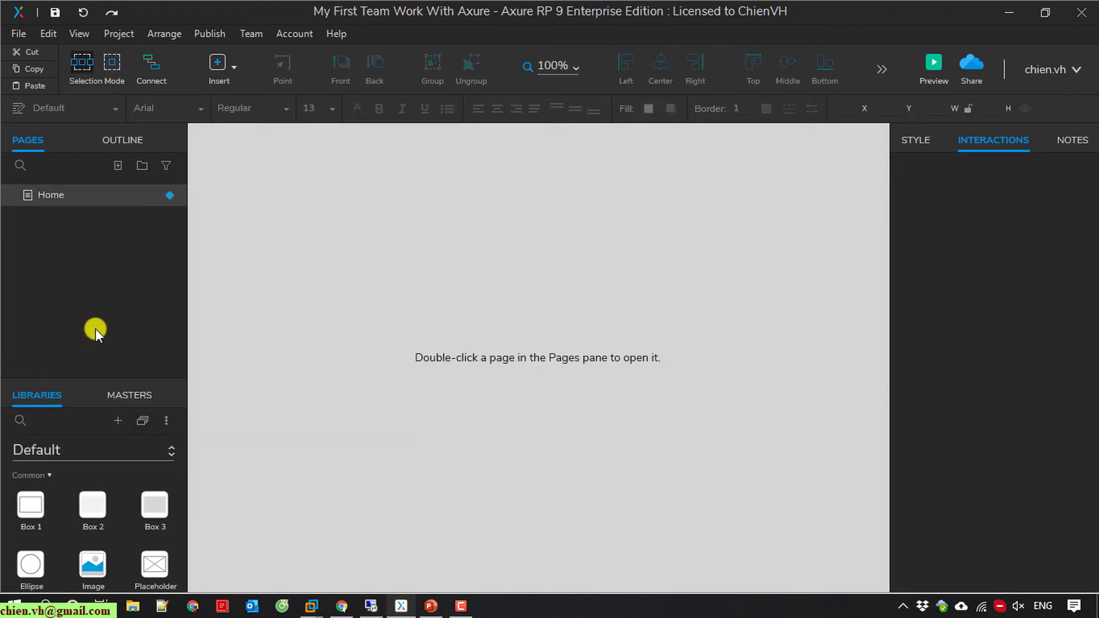
double_click(50, 196)
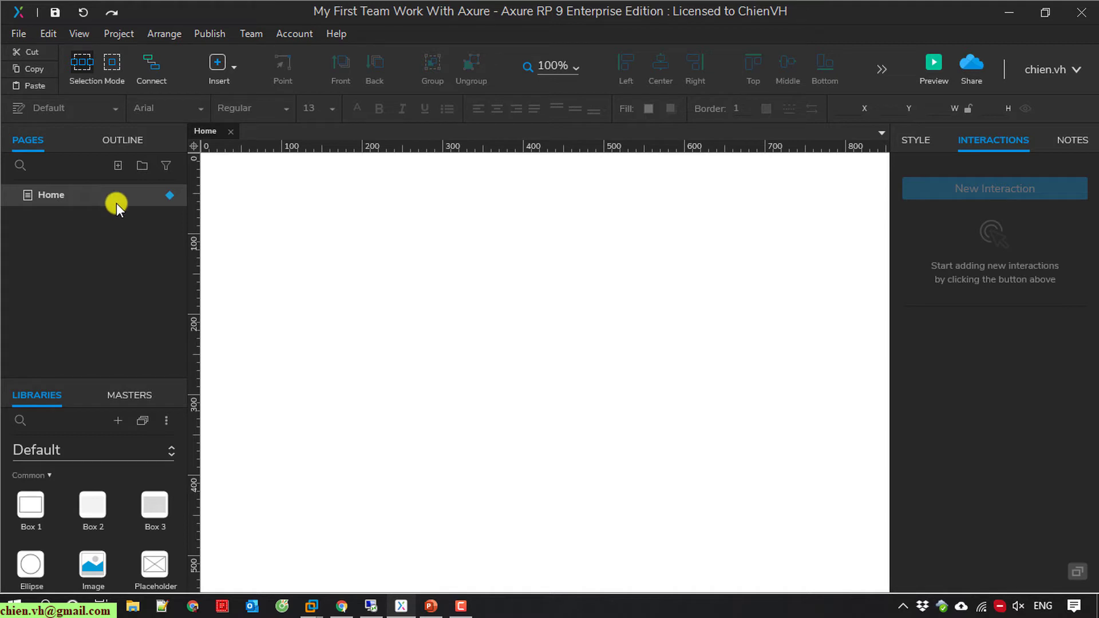
right_click(73, 192)
Step: Check out Home and add a 188 by 99 placeholder at the page's top-left
click(136, 463)
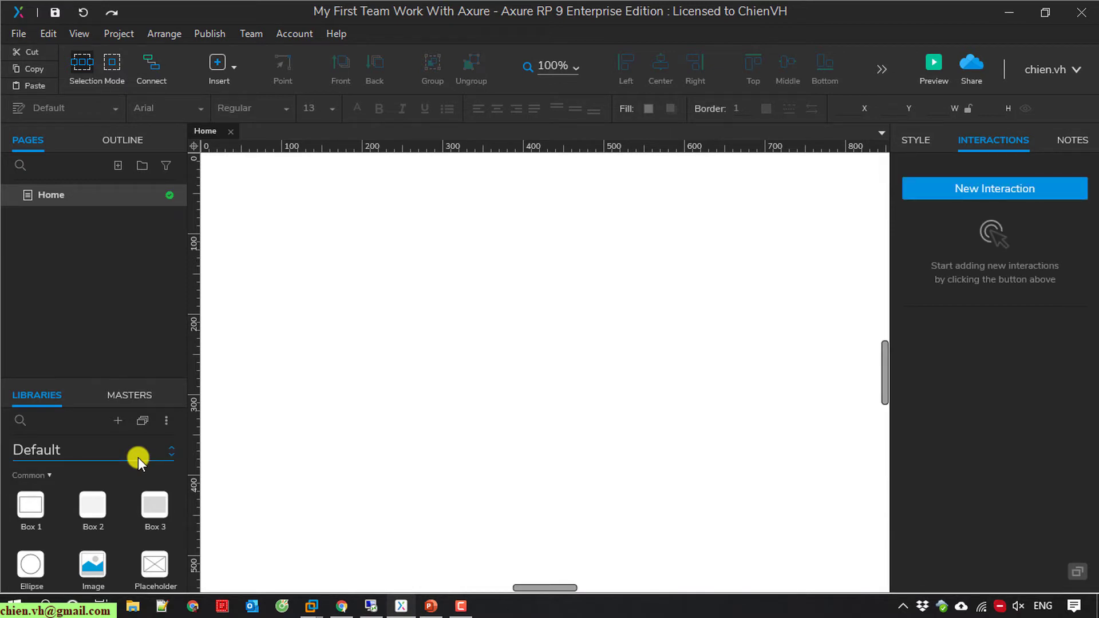
drag(154, 565, 284, 224)
drag(522, 355, 434, 299)
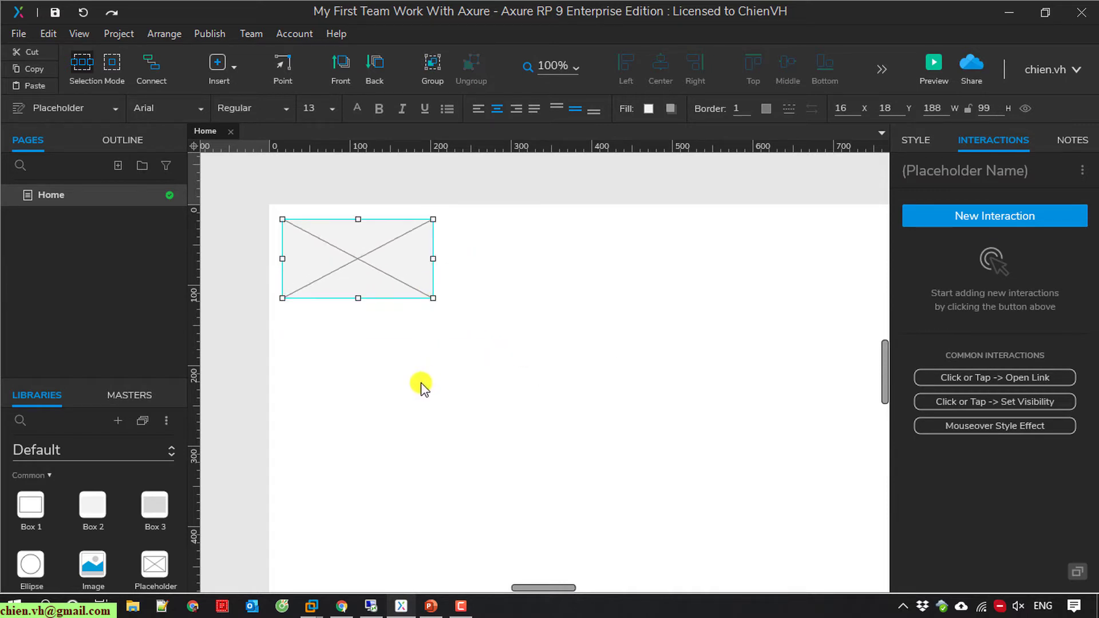
Step: Add a File/Edit/View horizontal menu below the placeholder
click(16, 420)
text(menu)
drag(41, 512, 286, 235)
click(331, 304)
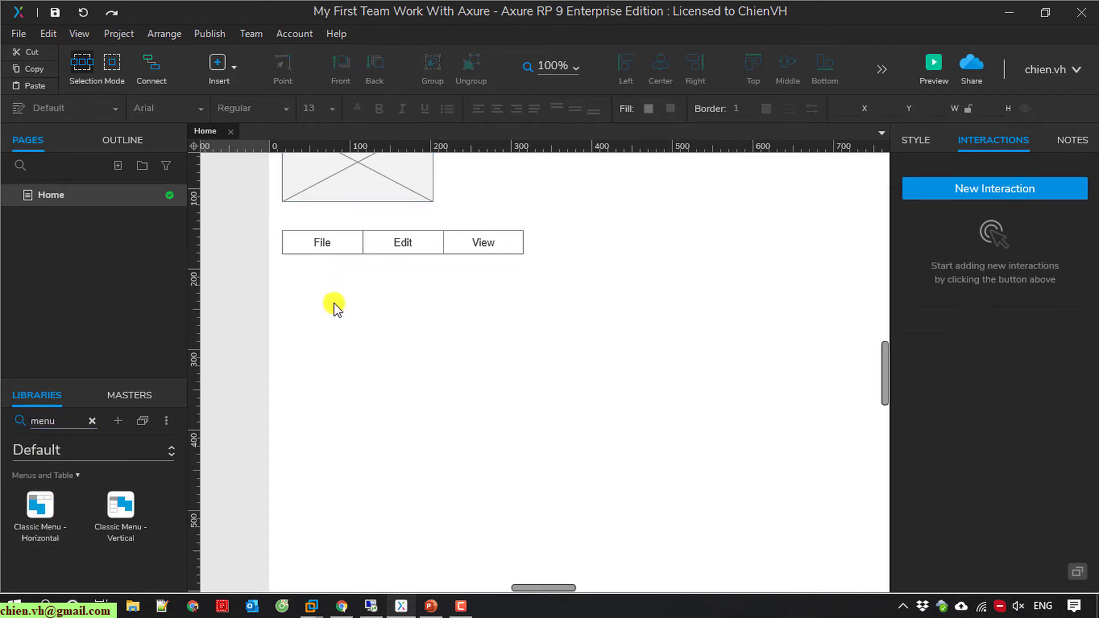
Step: Place four image widgets in a two-by-two grid below the menu
click(92, 423)
drag(92, 563, 280, 307)
click(576, 359)
key(ctrl+v)
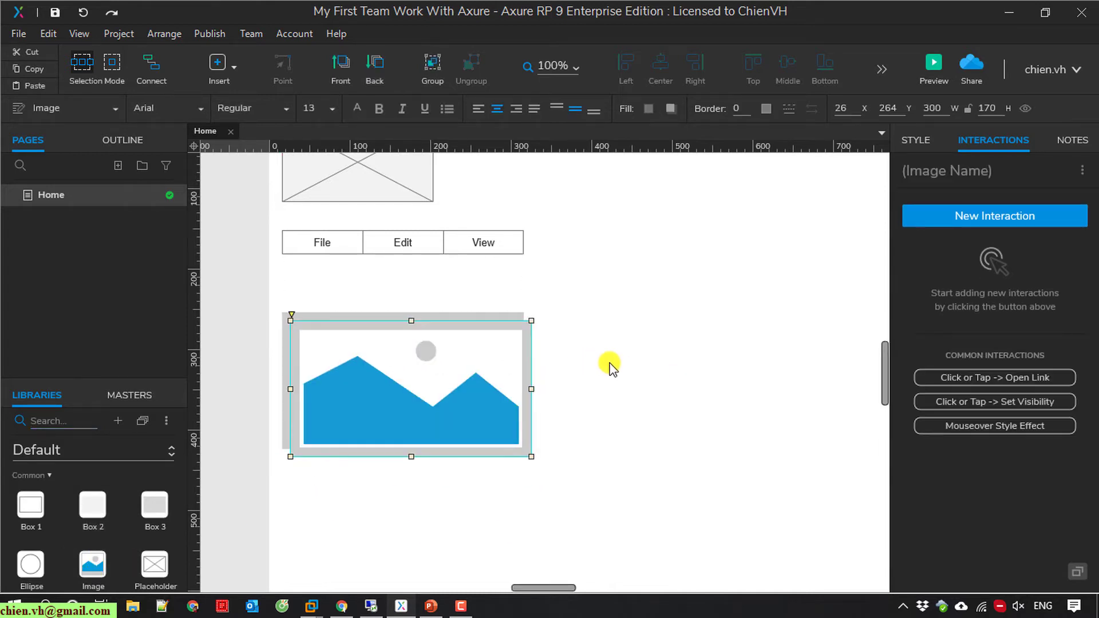
drag(519, 370, 707, 365)
click(499, 513)
drag(449, 358, 449, 526)
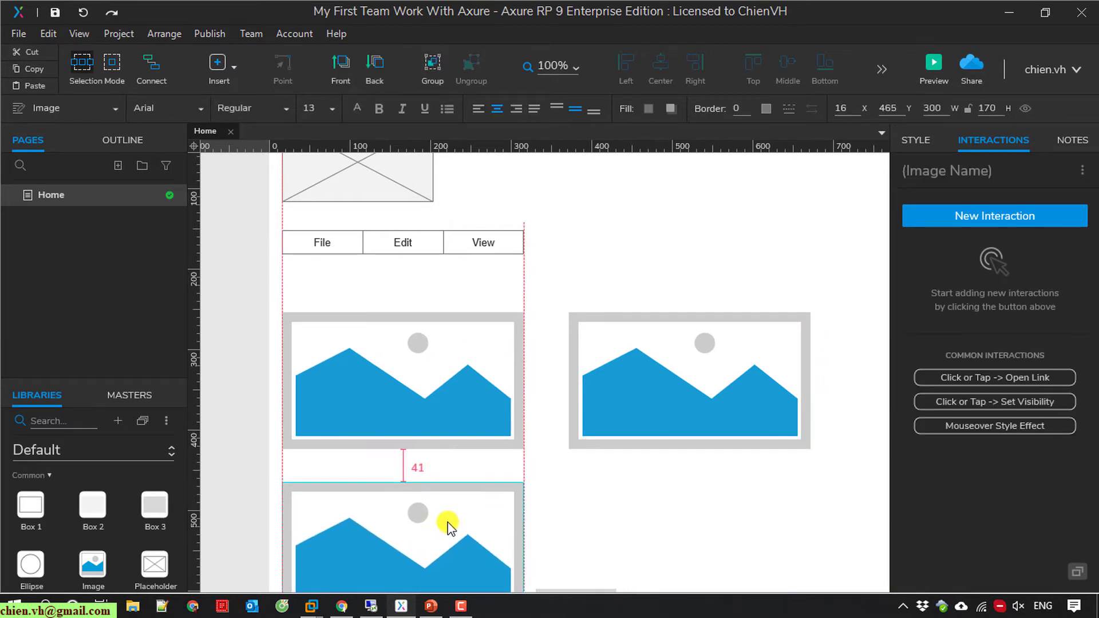
click(640, 513)
drag(515, 395, 724, 510)
click(839, 437)
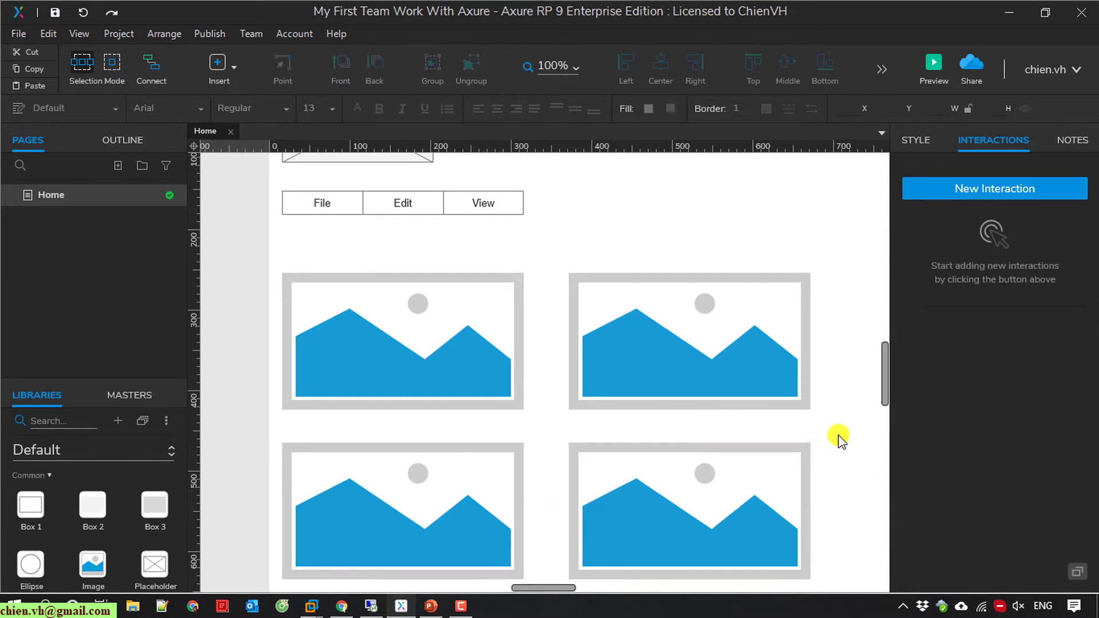
scroll(839, 440, down, 3)
scroll(836, 439, up, 5)
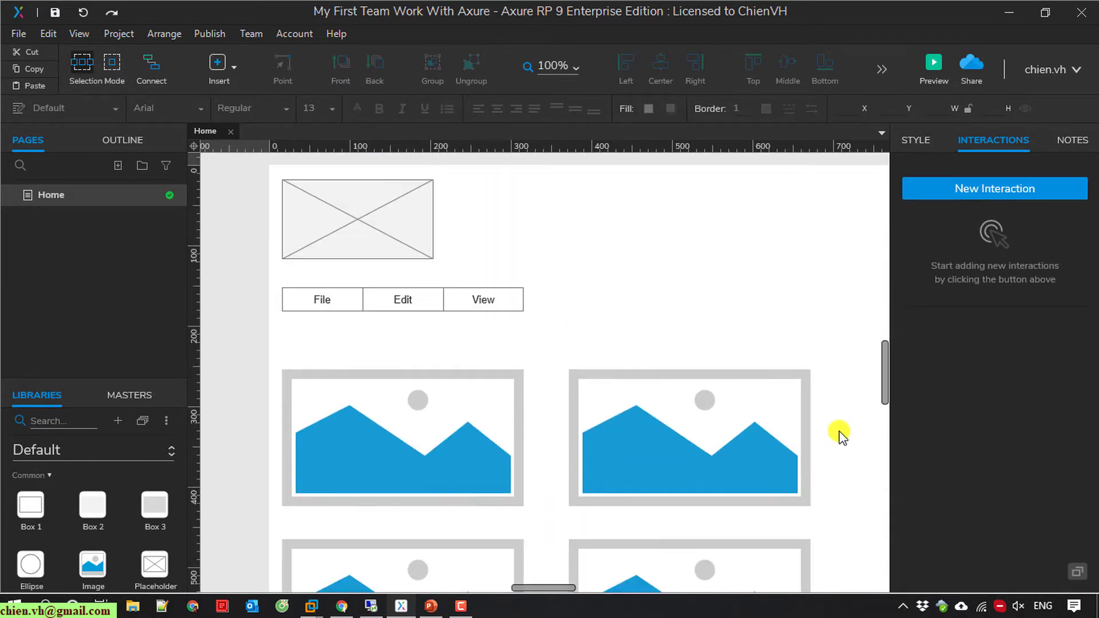
Step: Save the project with the Home page wireframe
click(55, 13)
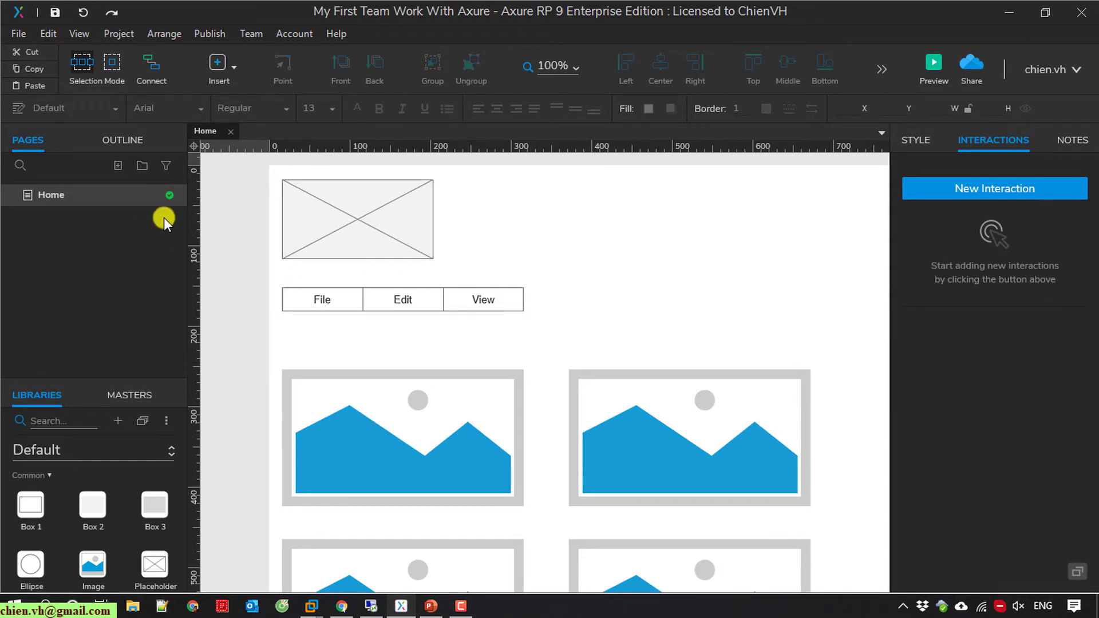
scroll(687, 321, down, 3)
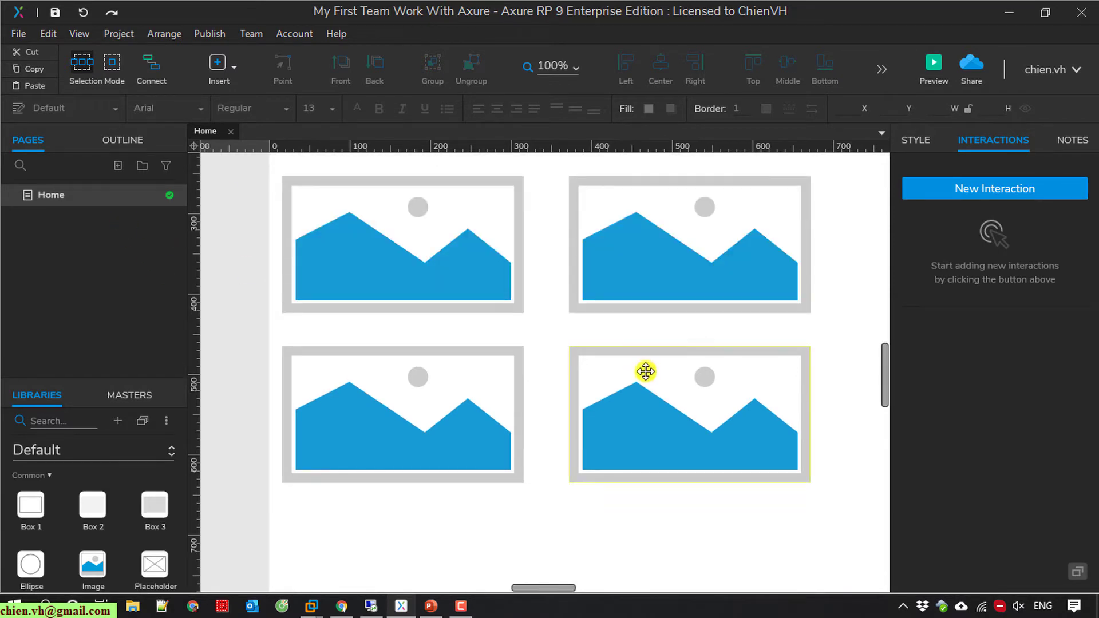
scroll(640, 374, up, 3)
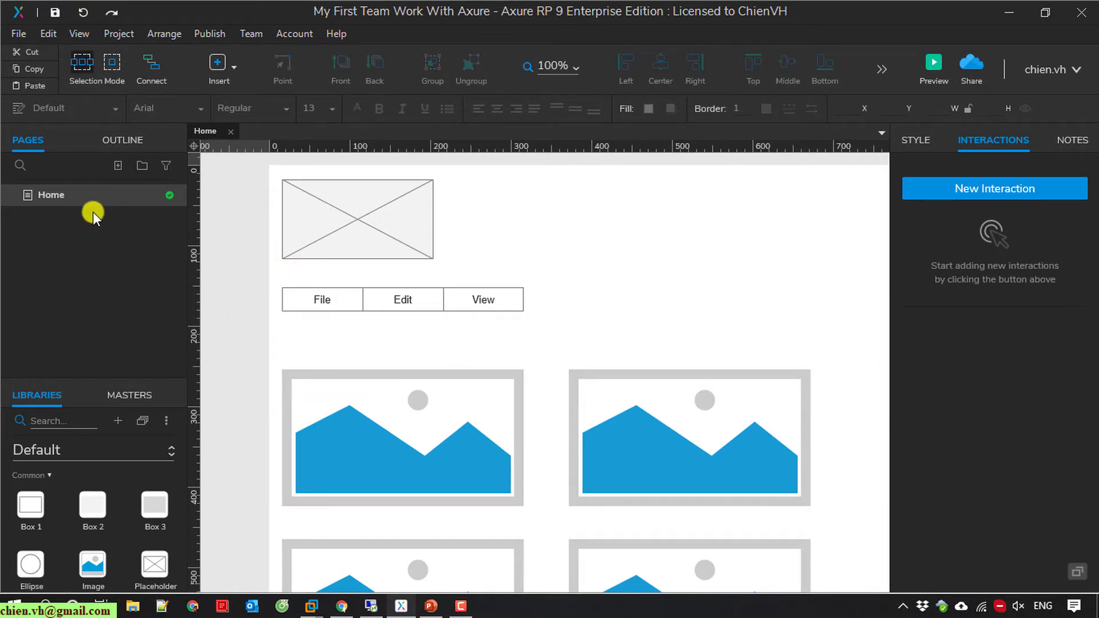
Step: Check in the Home page with the note 'First time commit home page', then check it out again
right_click(53, 194)
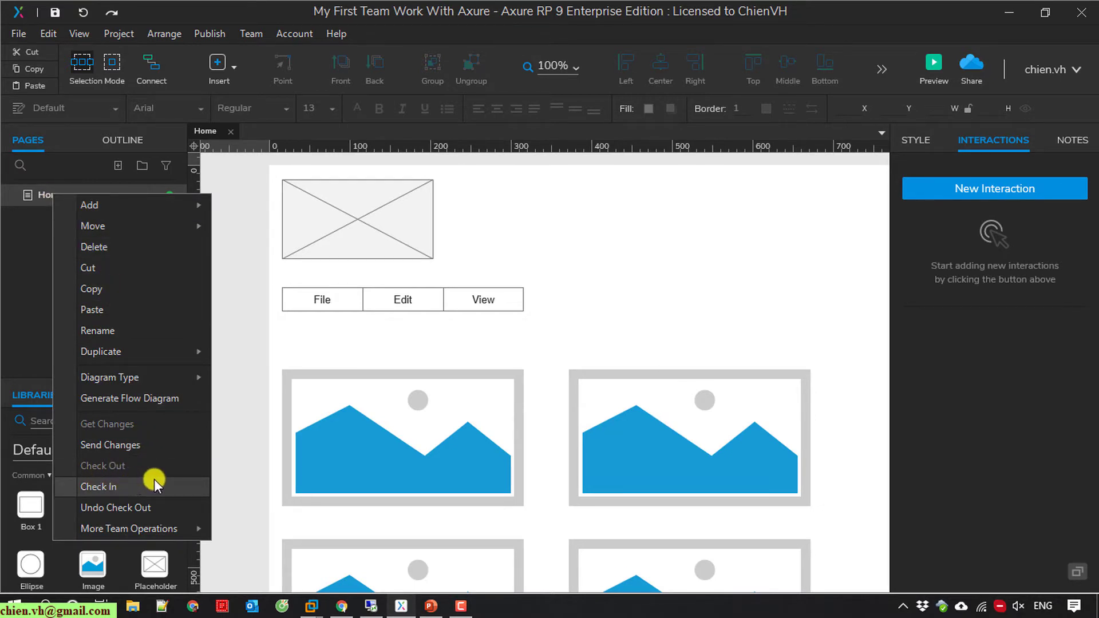
click(152, 485)
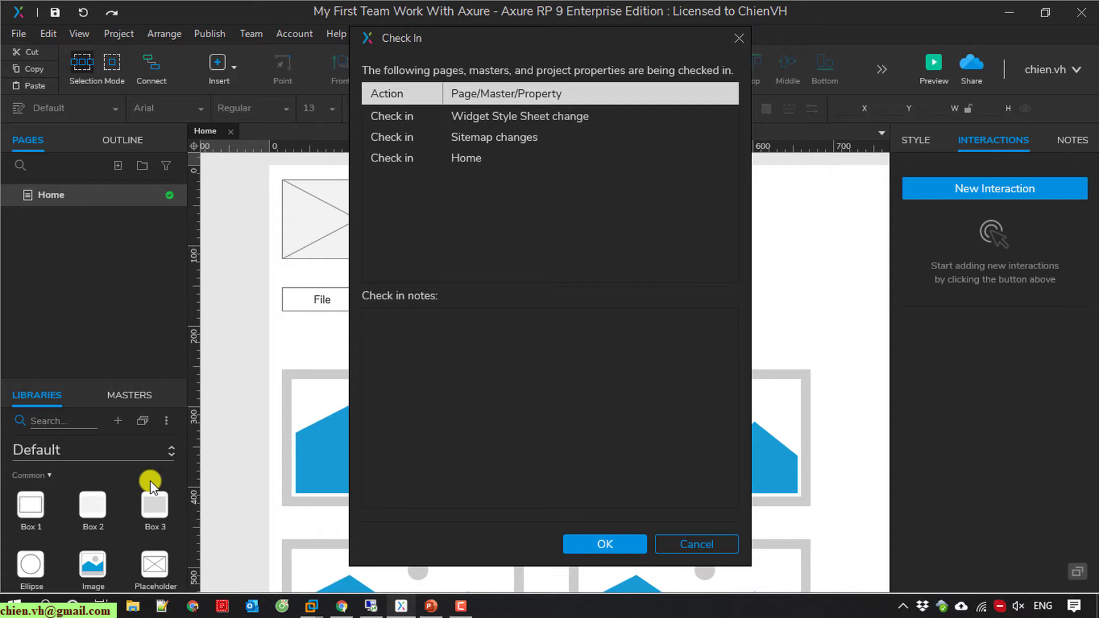
click(446, 334)
text(irst time commit home page)
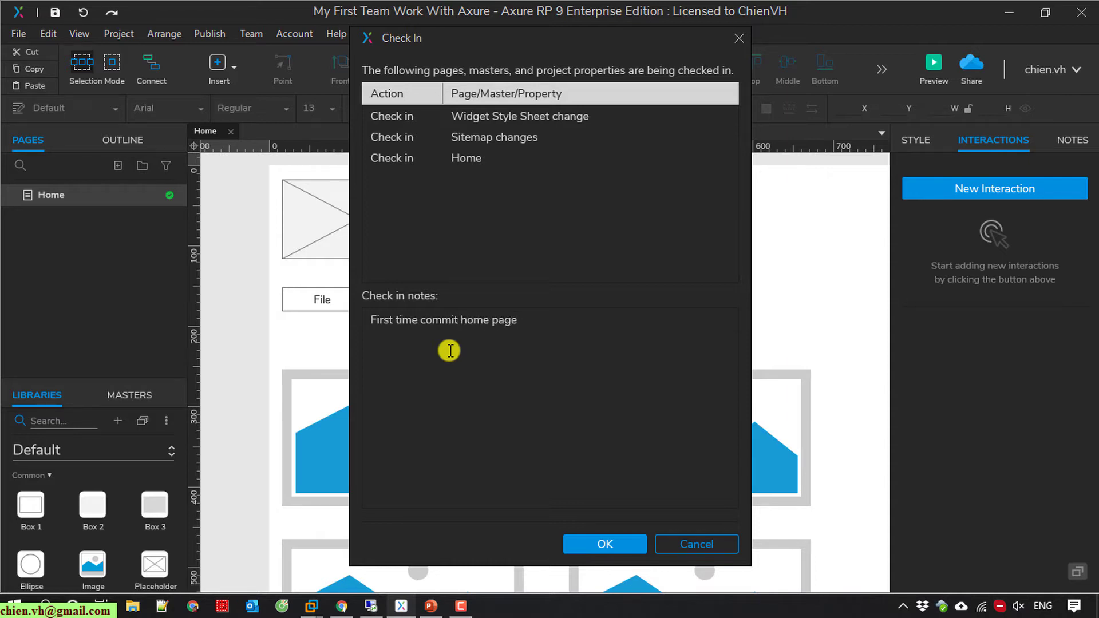
click(606, 546)
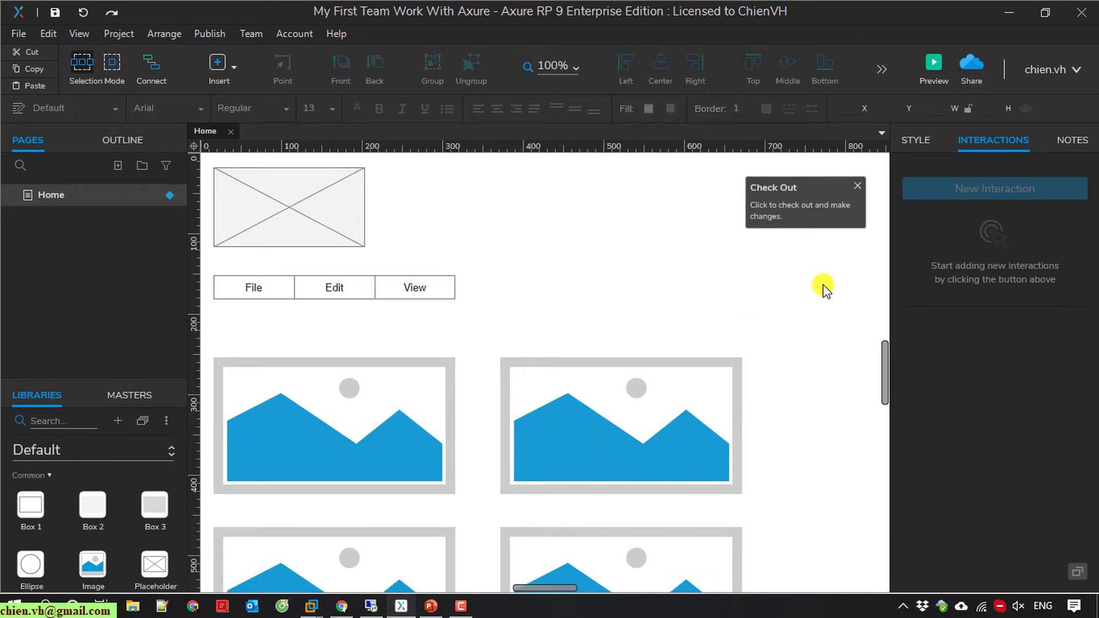
click(857, 187)
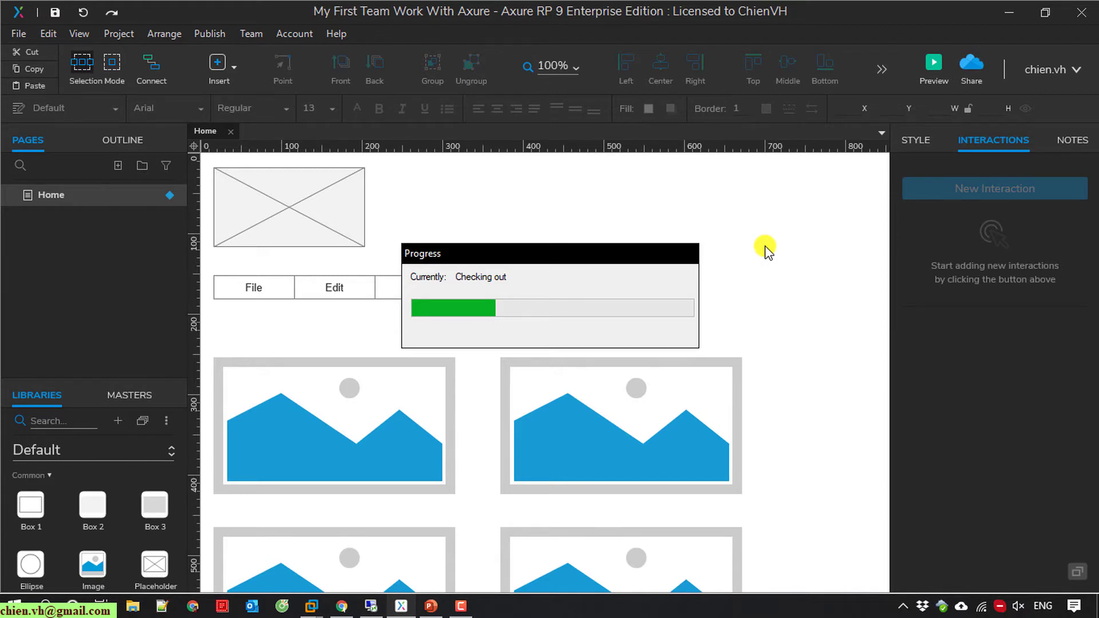
Step: Check the unchanged Home page back in from its team options
right_click(96, 197)
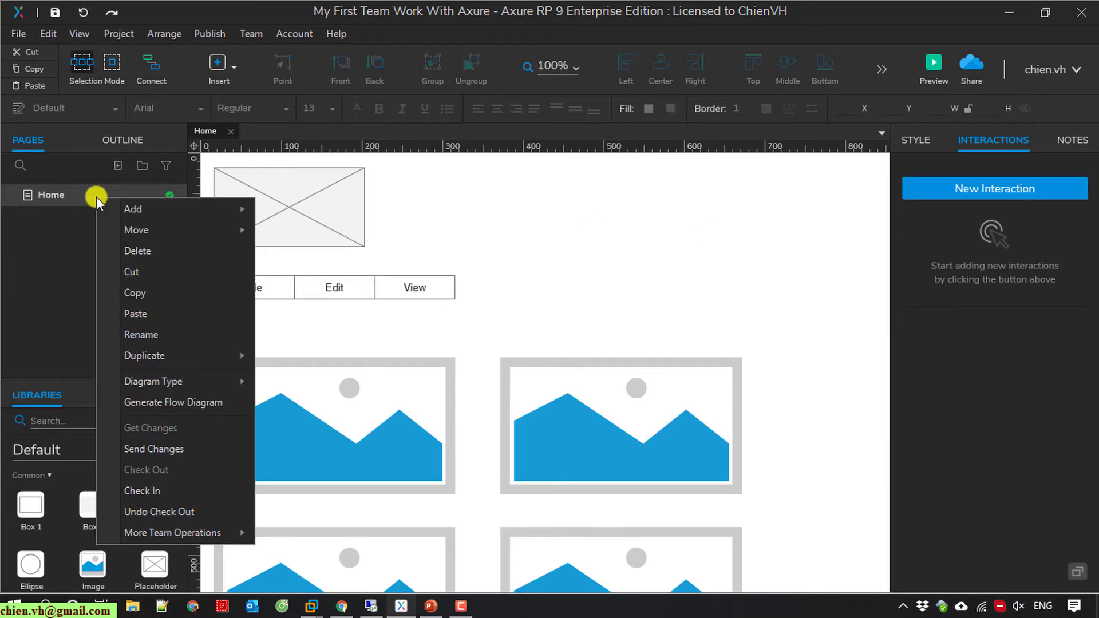
click(159, 488)
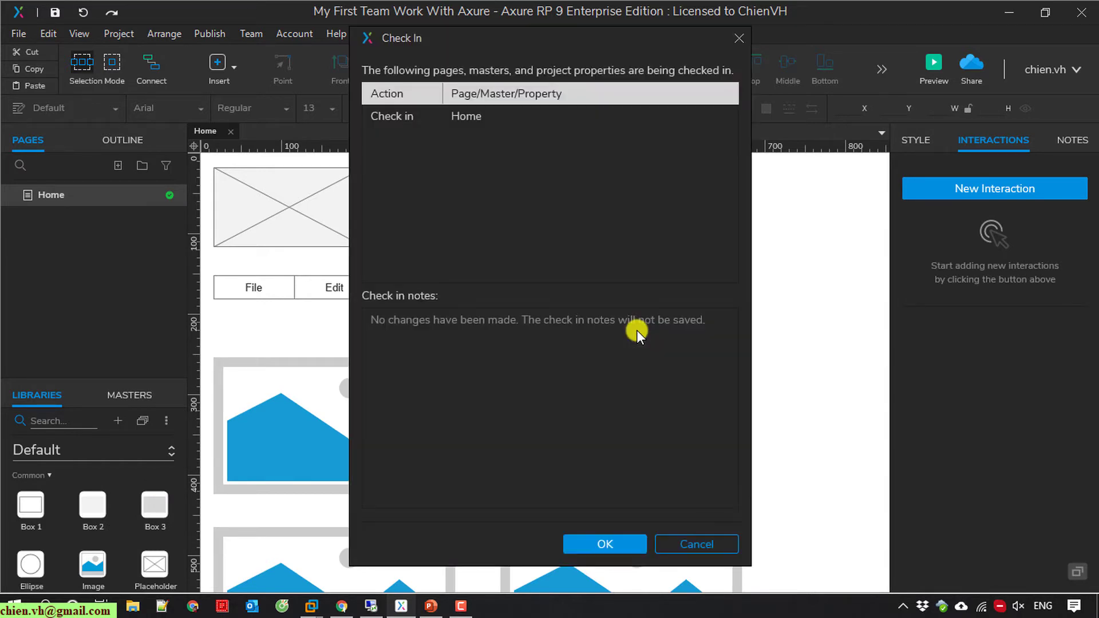
click(623, 542)
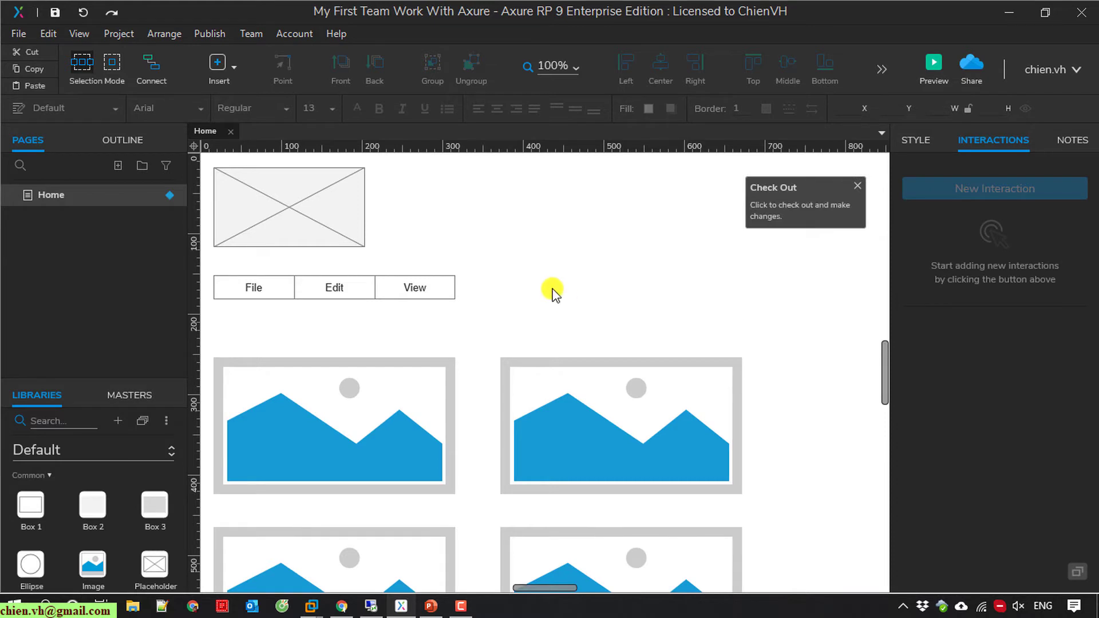
scroll(538, 303, down, 3)
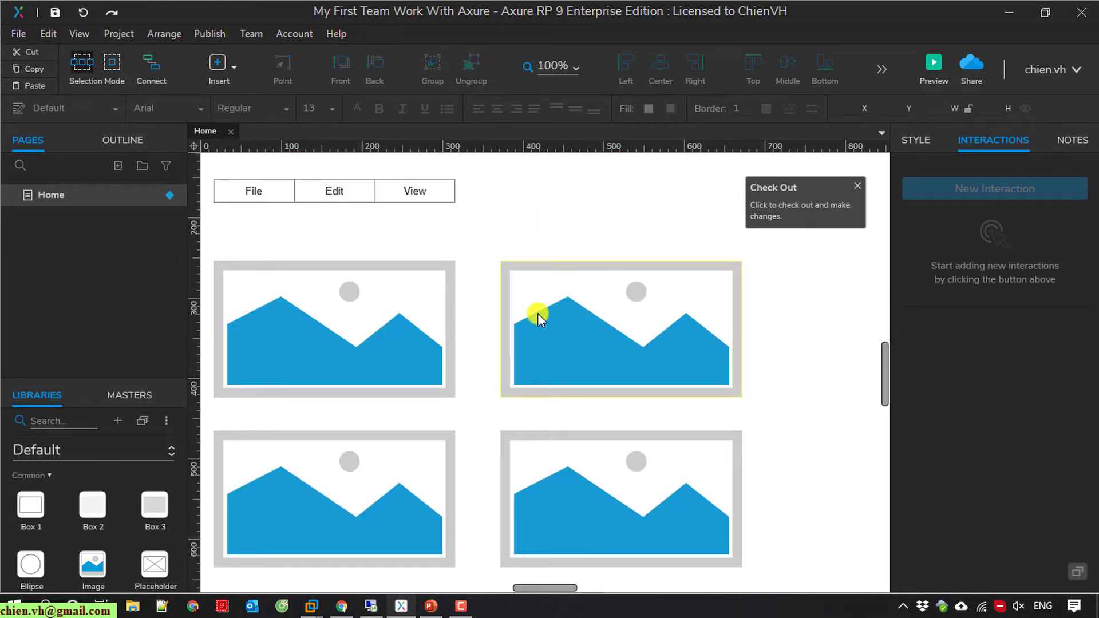
Step: In Chrome, reload Axure Cloud and open the My First Team Work With Axure project
click(342, 605)
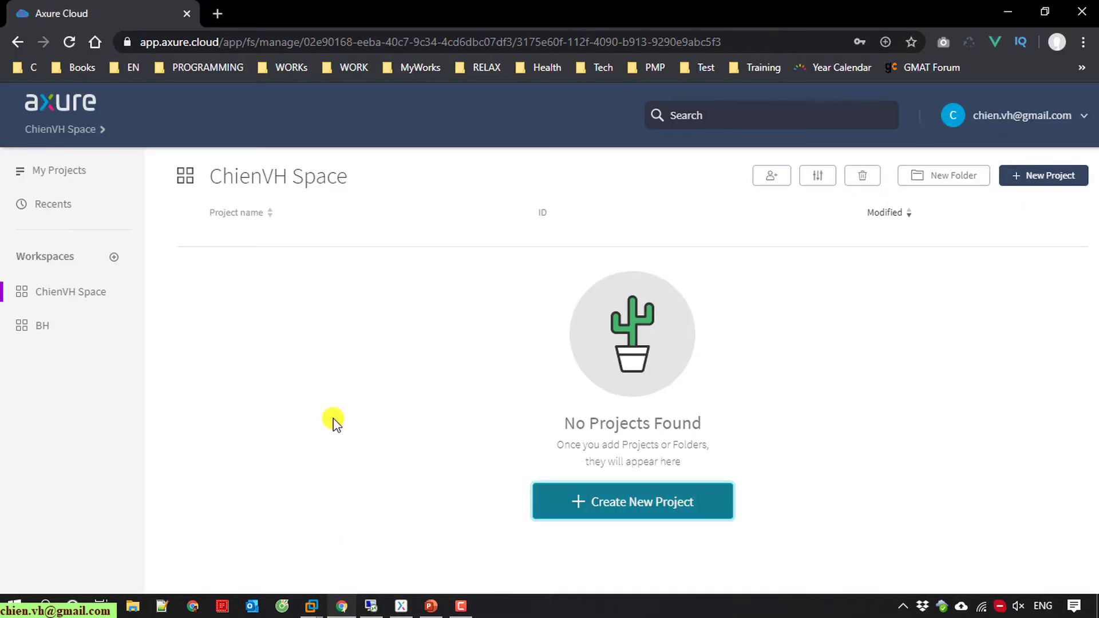
click(70, 42)
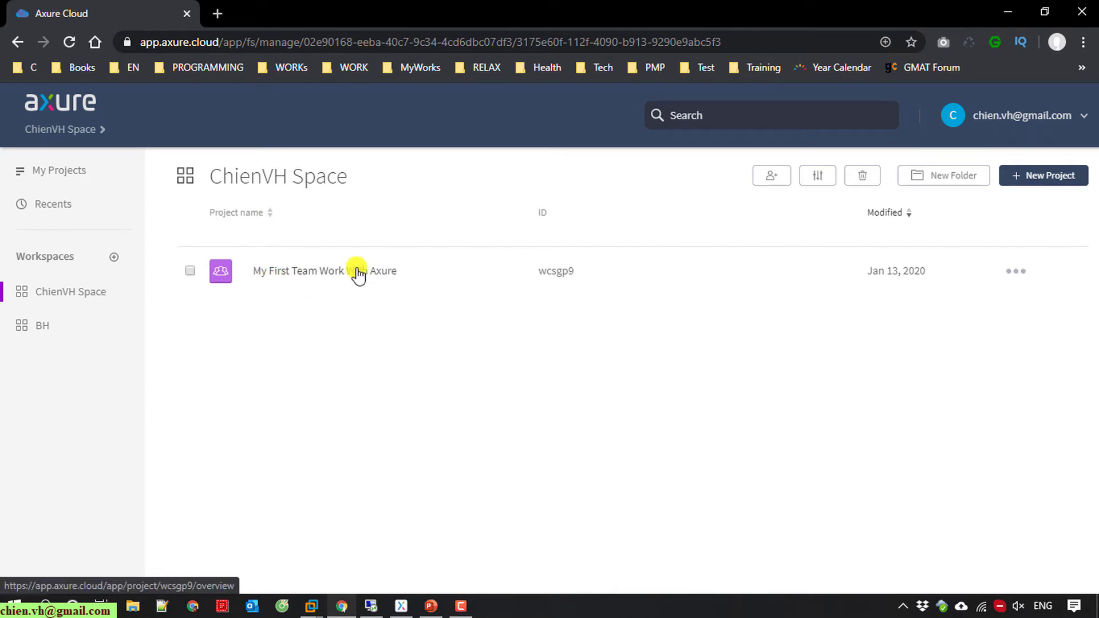
click(329, 275)
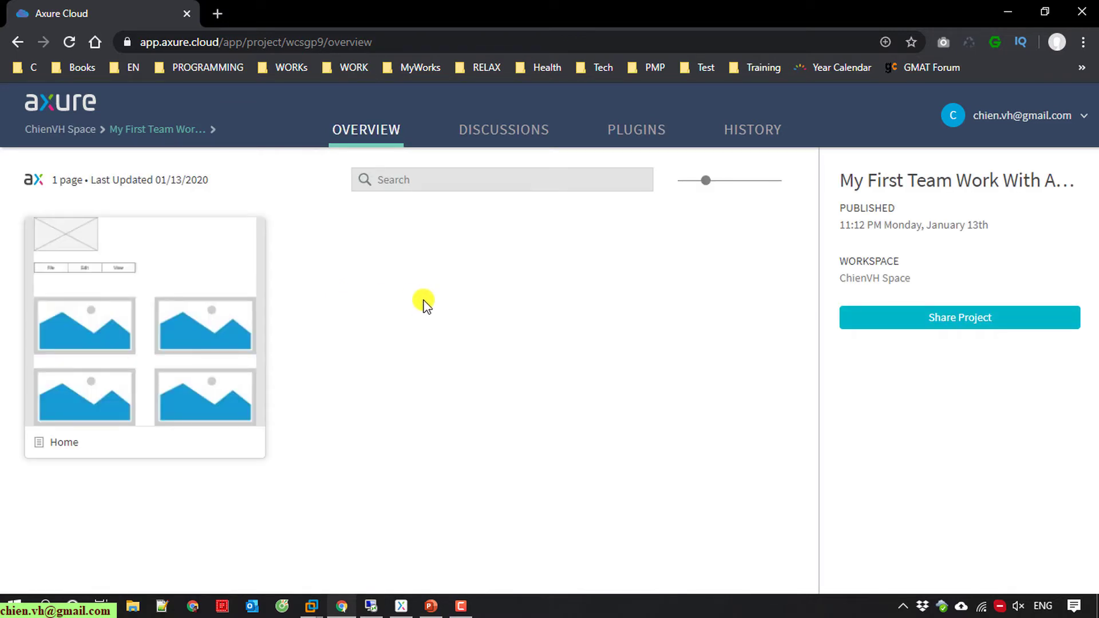
Step: Preview the Home page, then return to the workspace's project list
mouse_move(105, 321)
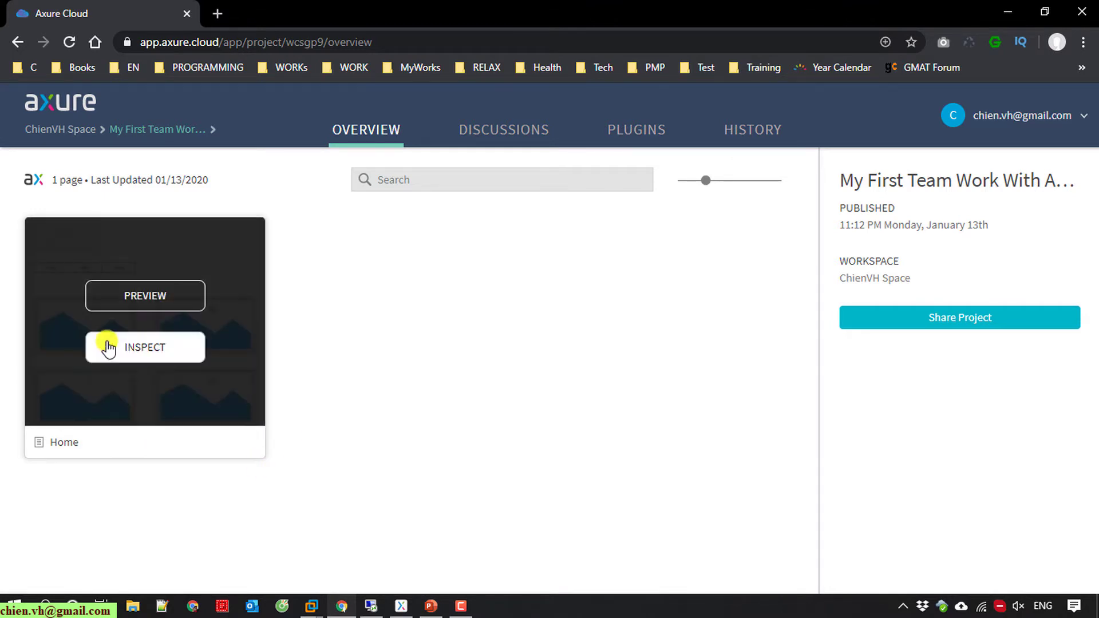
click(143, 293)
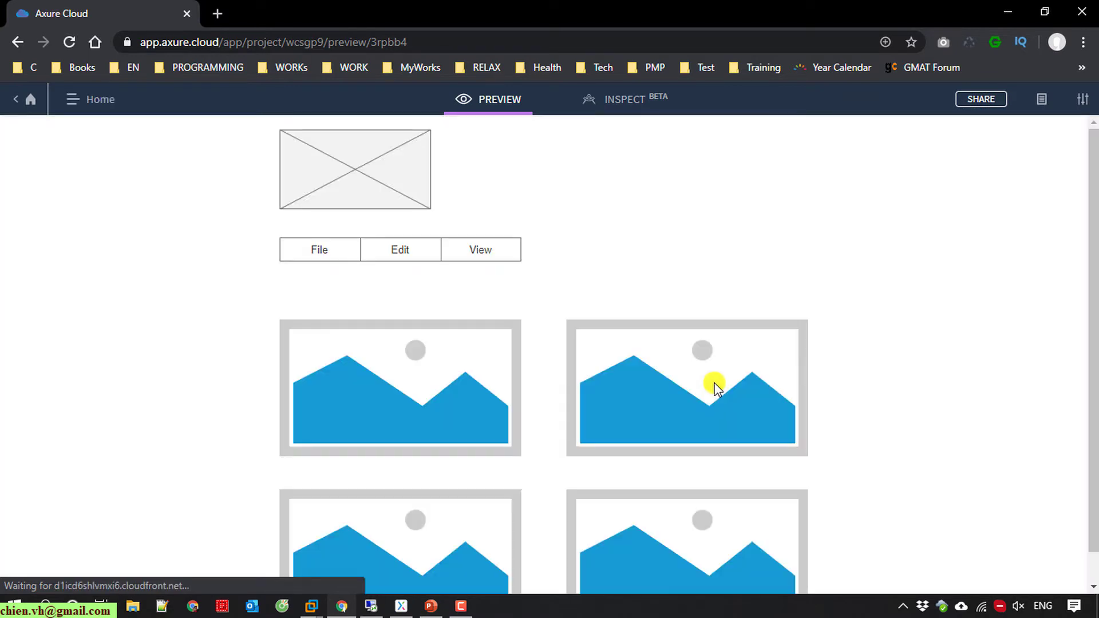
scroll(530, 385, down, 1)
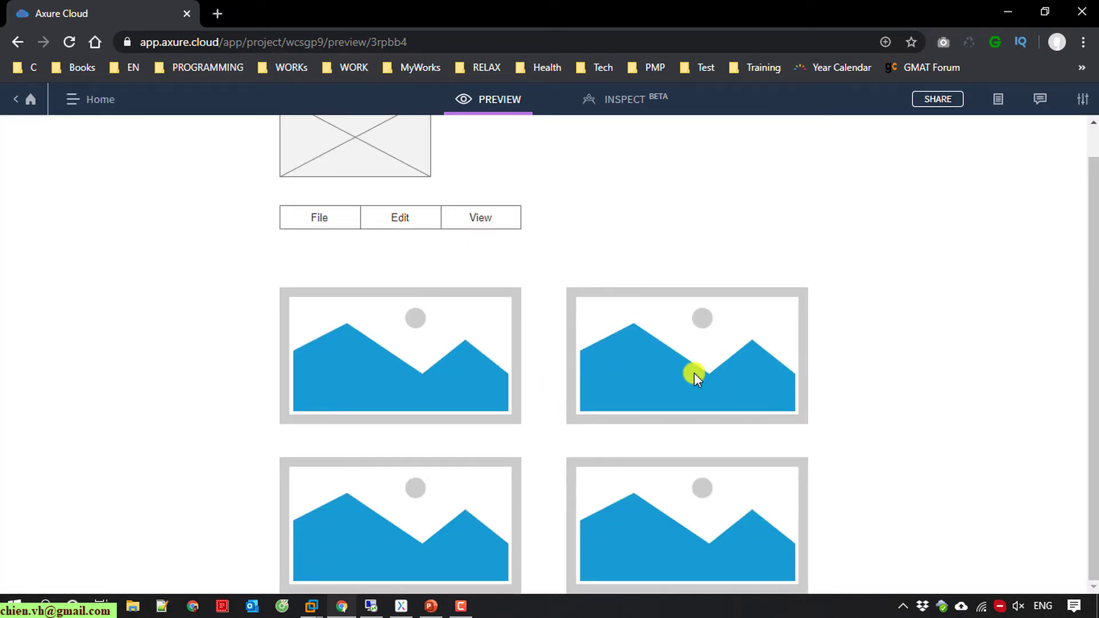
click(24, 100)
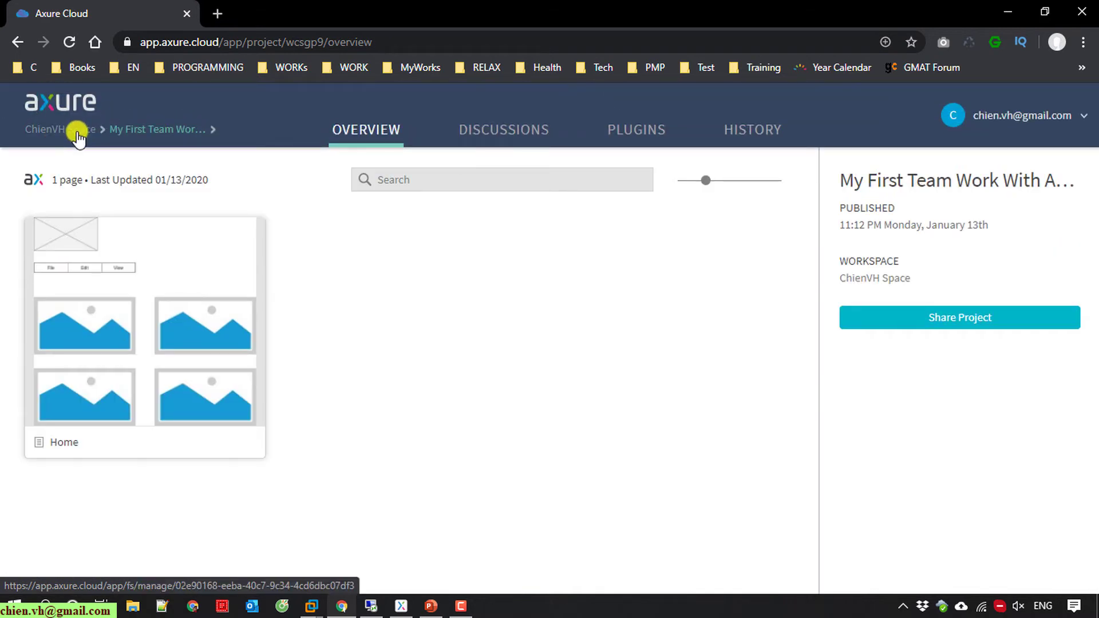
click(76, 131)
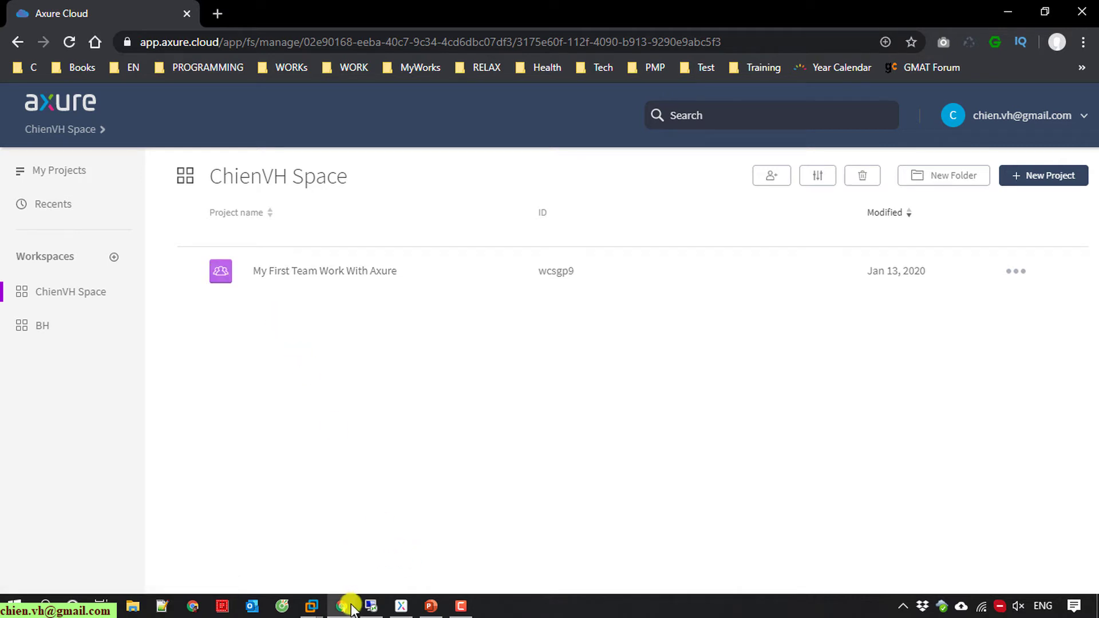
Step: Look at Axure RP's team collaboration commands, then go back to the first Axure Cloud page
click(401, 607)
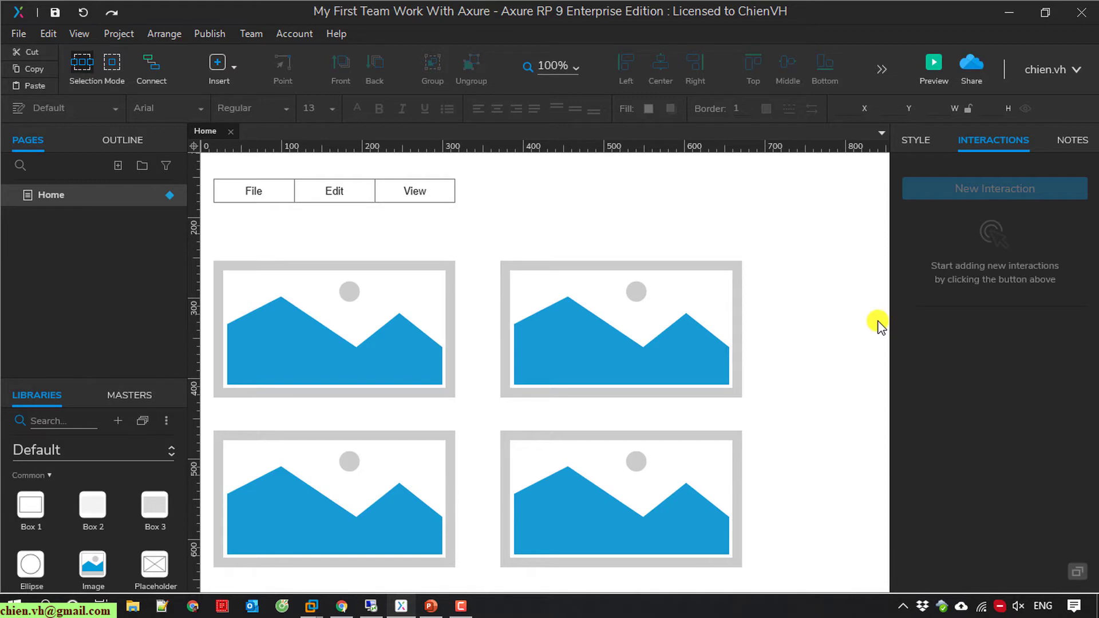
click(250, 35)
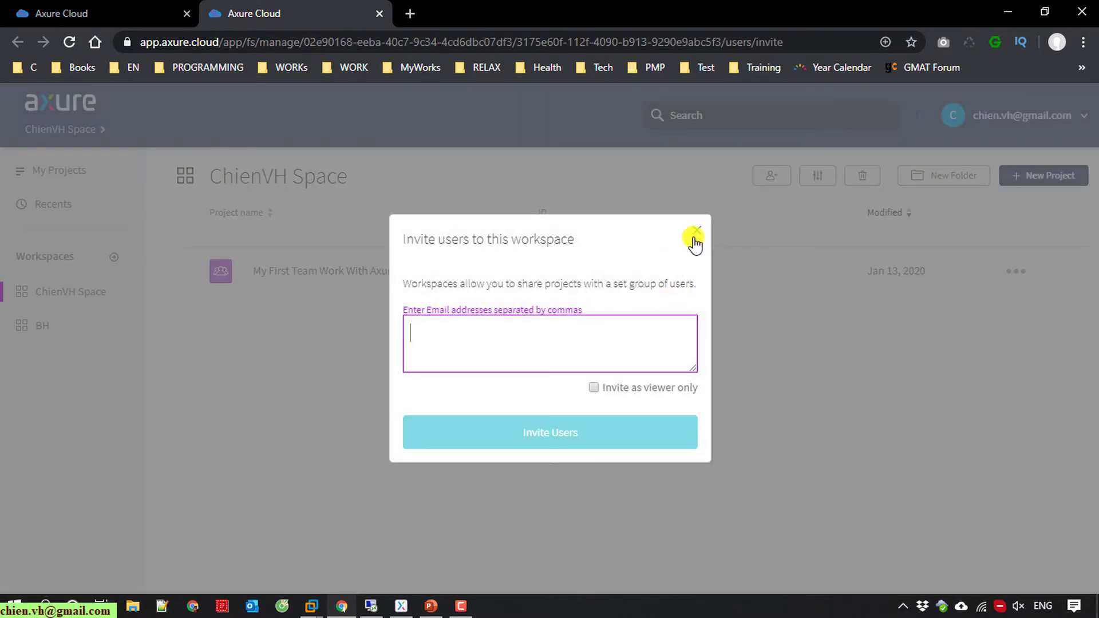
click(696, 235)
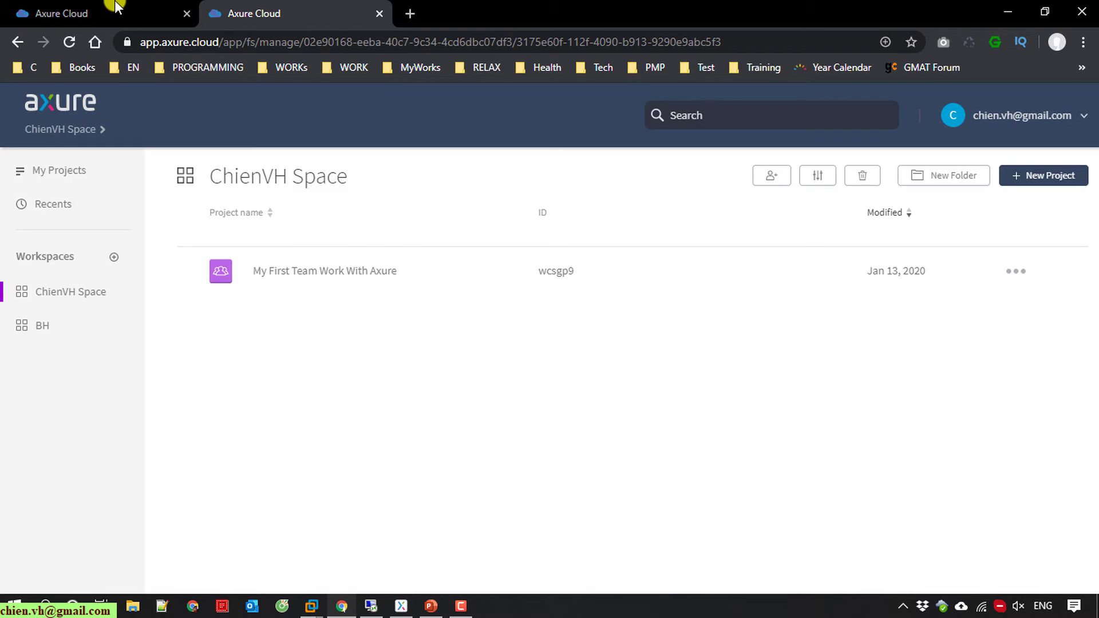
click(111, 9)
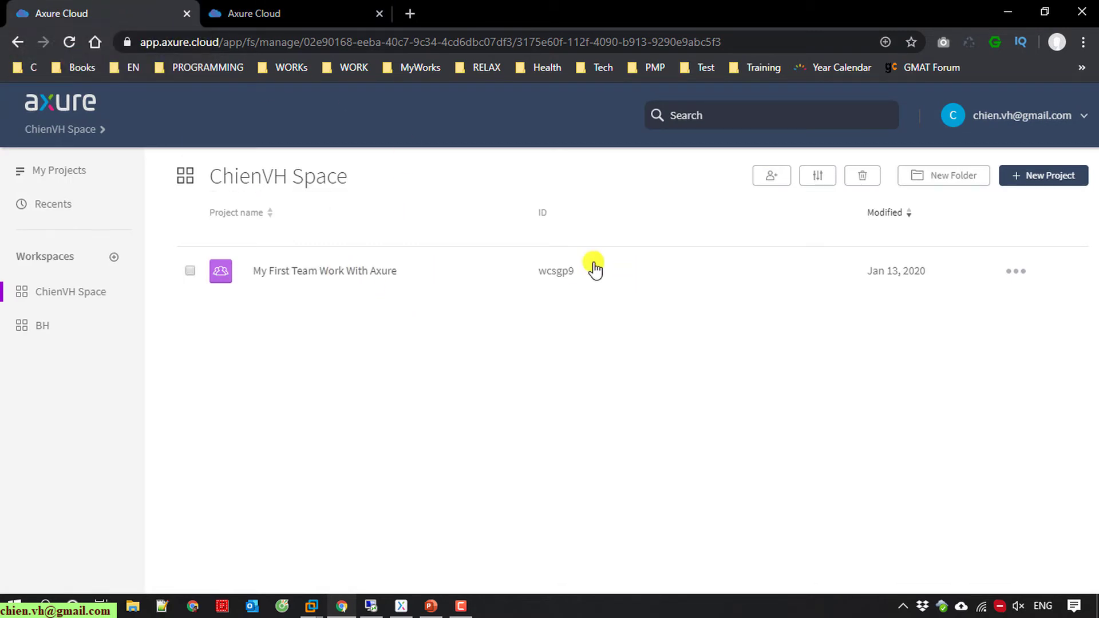
Step: Share the project from its overview page by inviting the collaborator's e-mail address
click(364, 270)
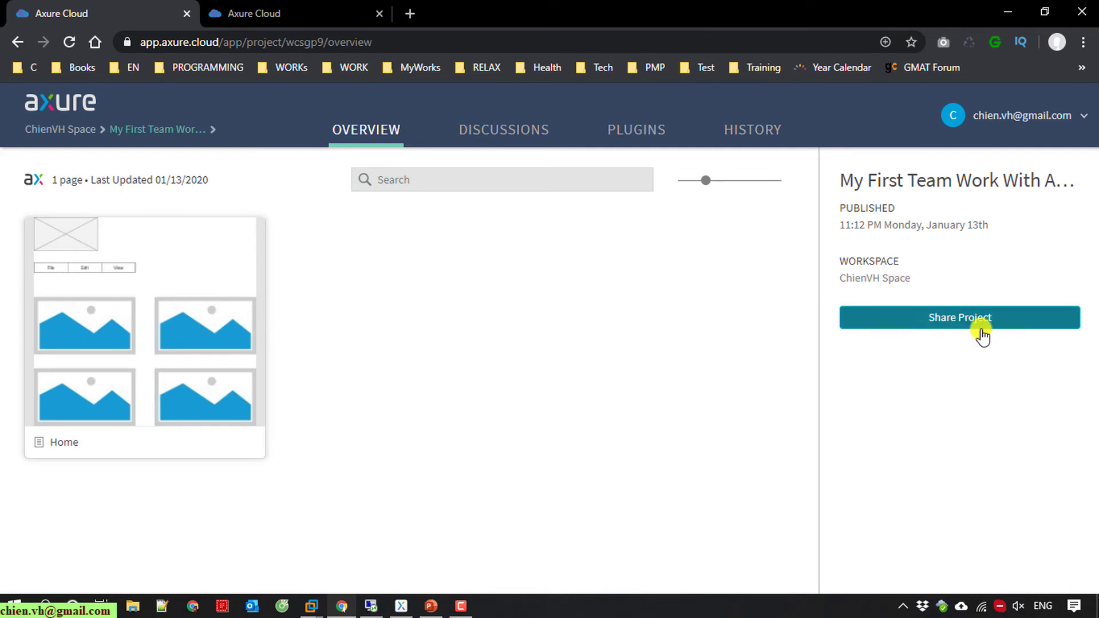
click(957, 325)
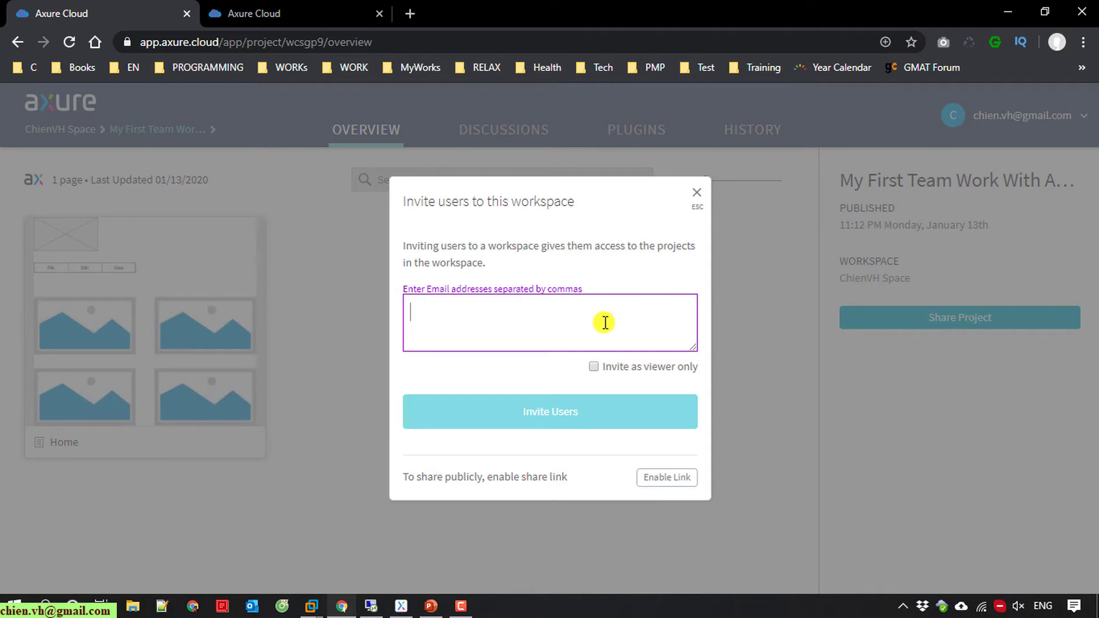
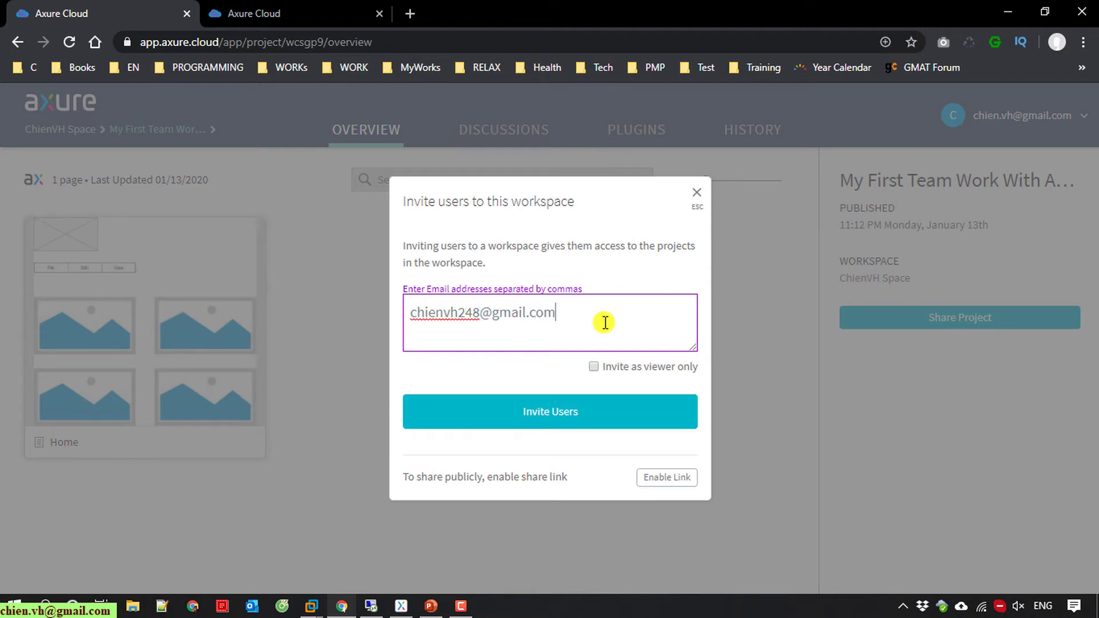
click(548, 413)
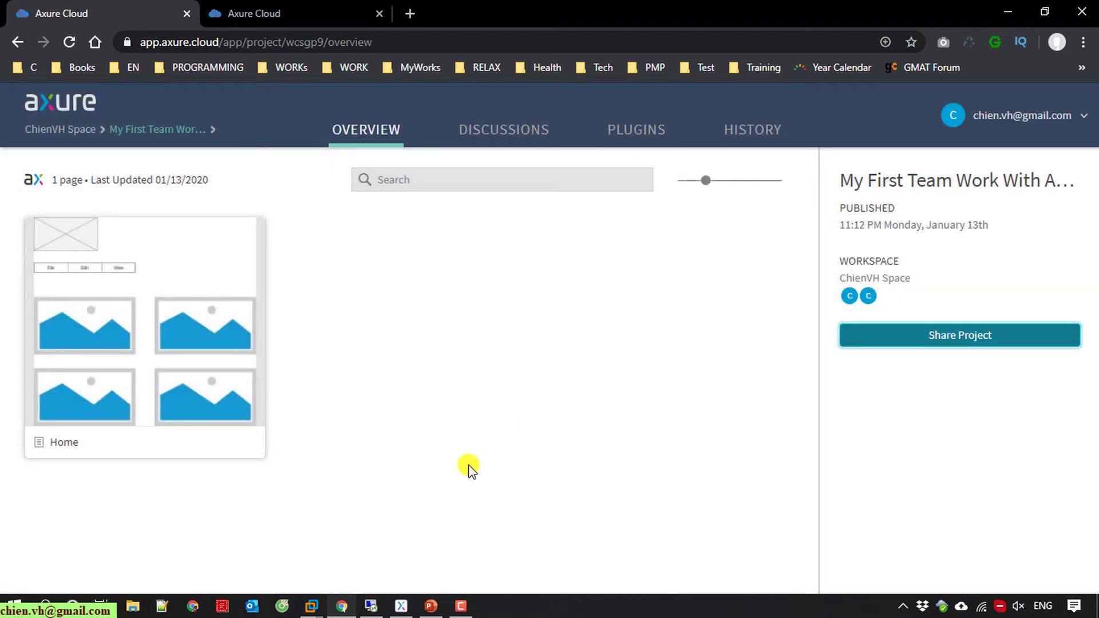
Step: Switch to the remote Windows Server machine and open Firefox there
mouse_move(376, 610)
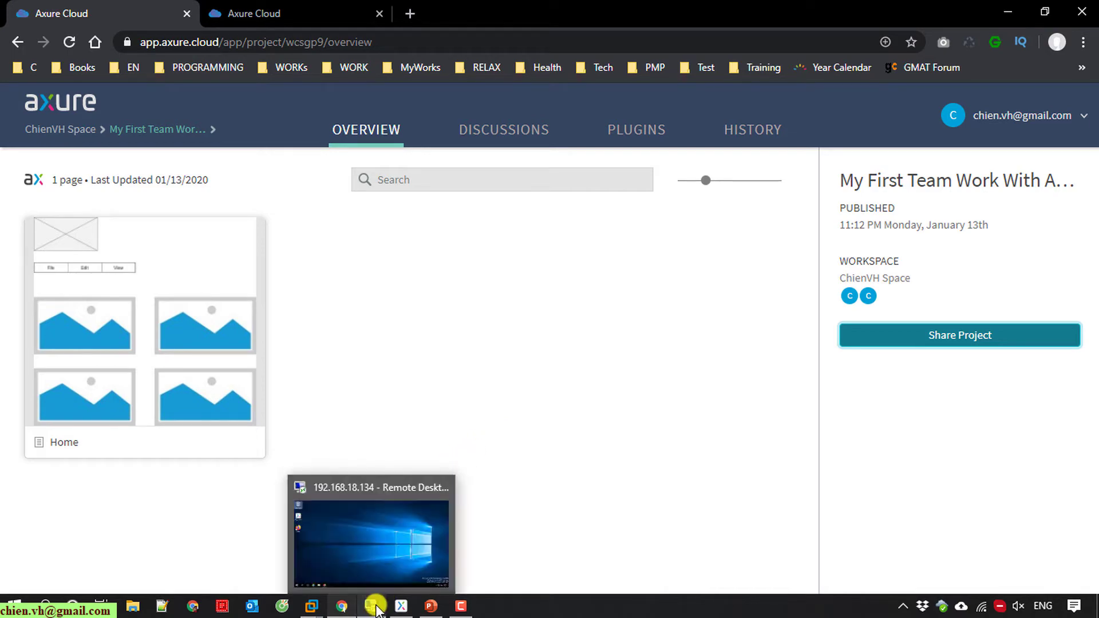
click(452, 503)
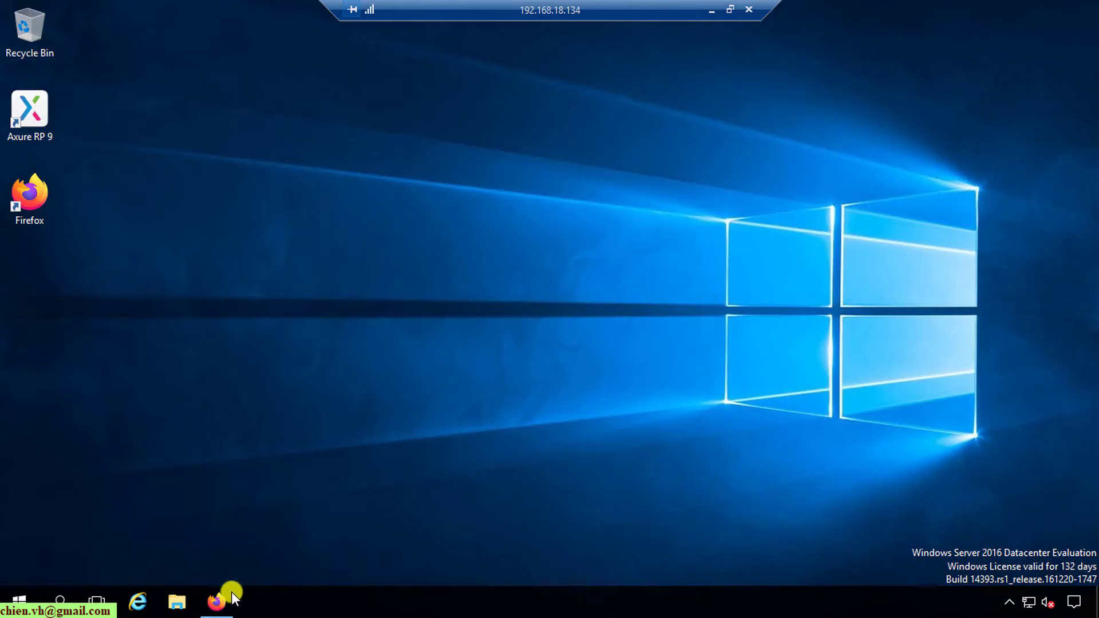
mouse_move(221, 598)
click(213, 518)
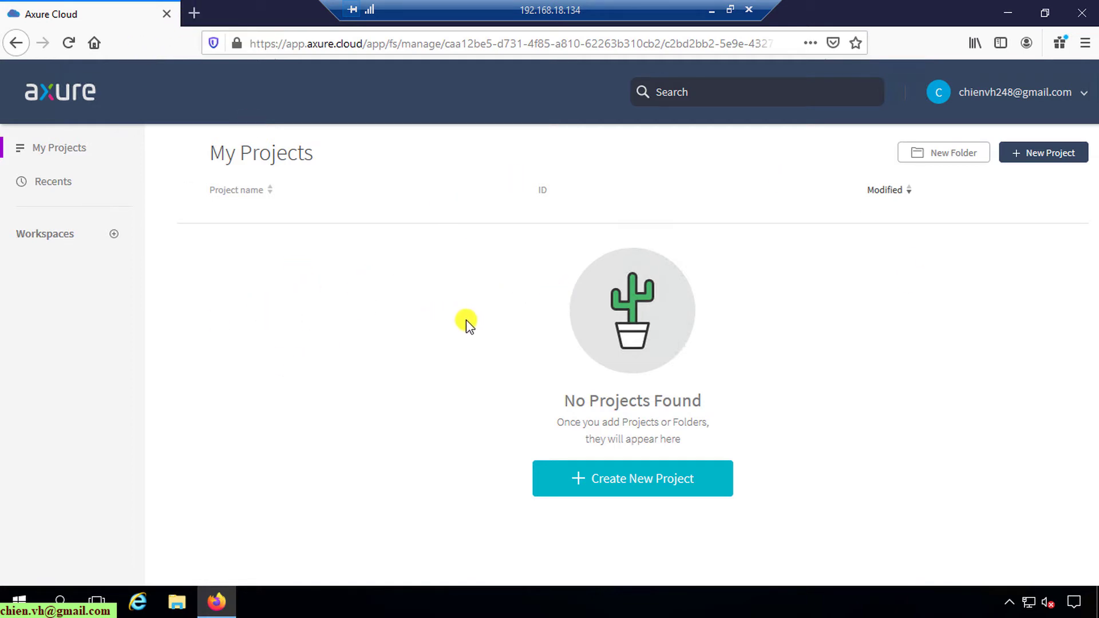
Step: Reload Axure Cloud, open the shared workspace, and accept the invitation to view it
click(66, 42)
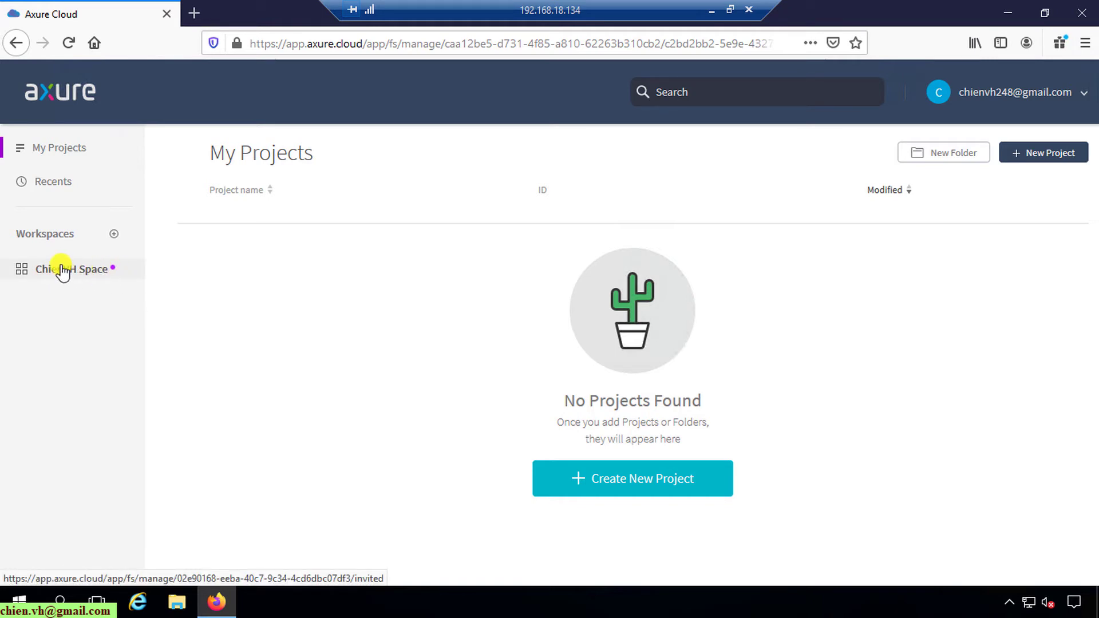
click(63, 270)
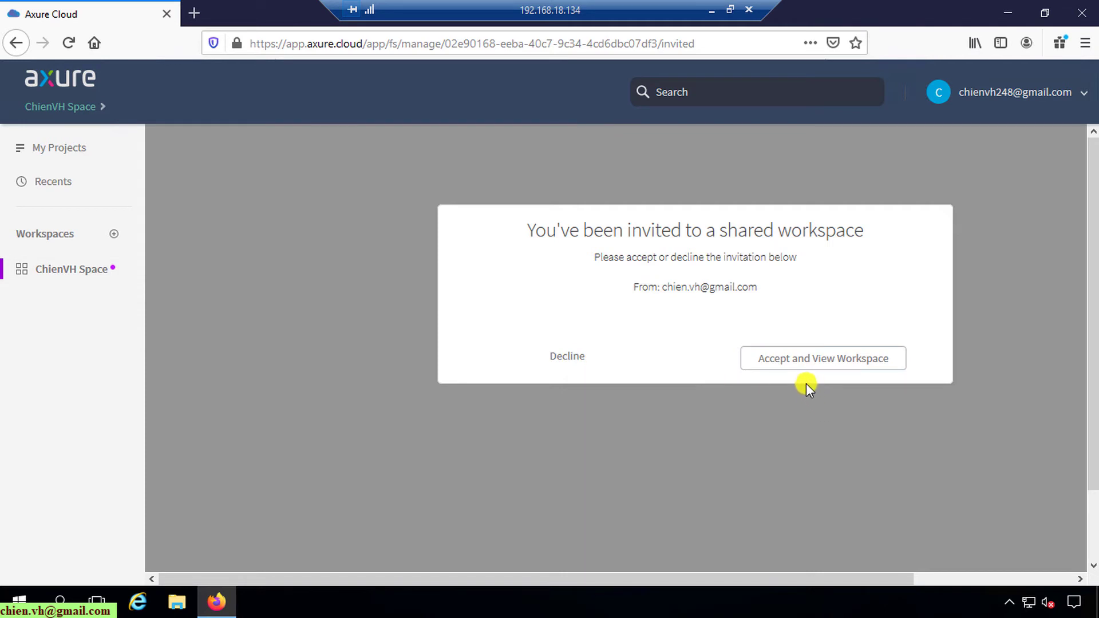
click(801, 357)
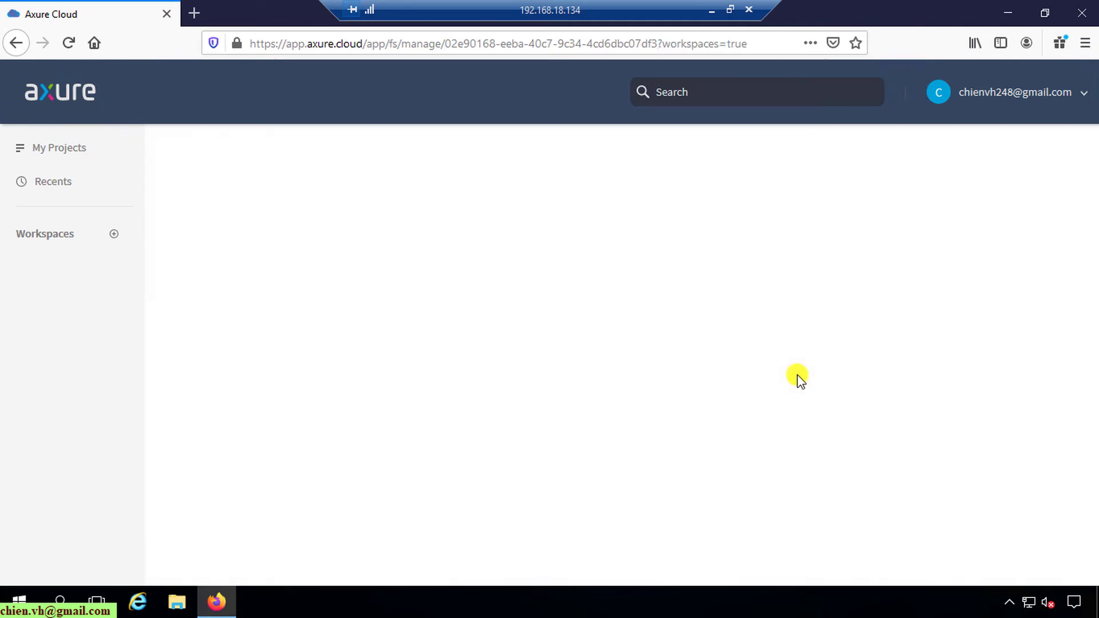
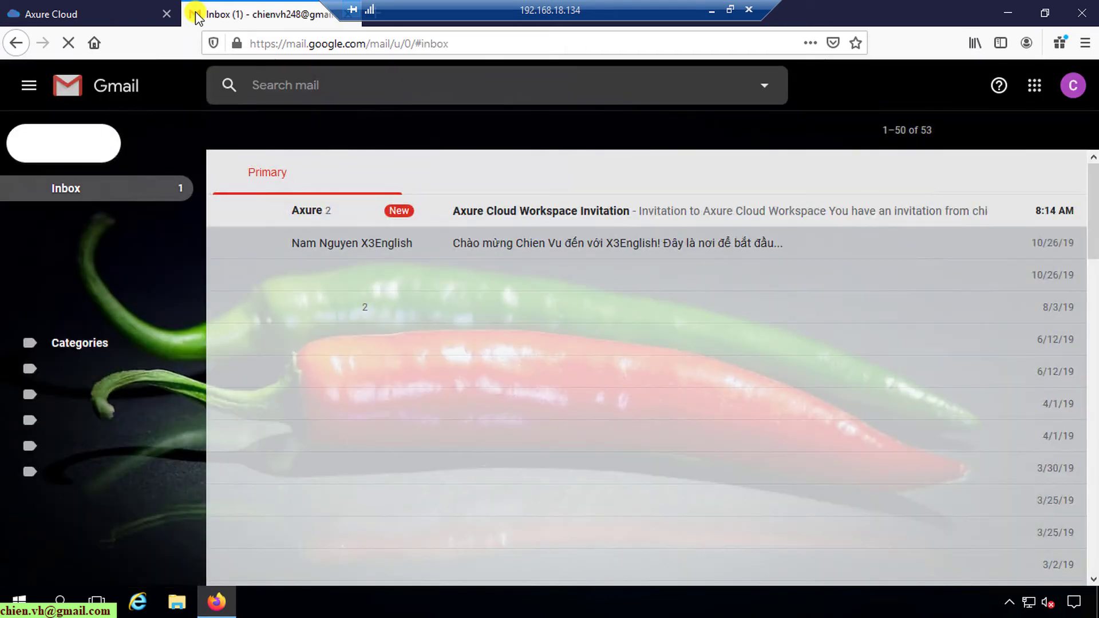
Step: Read the Axure Cloud workspace invitation in Gmail, then go back to the workspace's project list
click(583, 215)
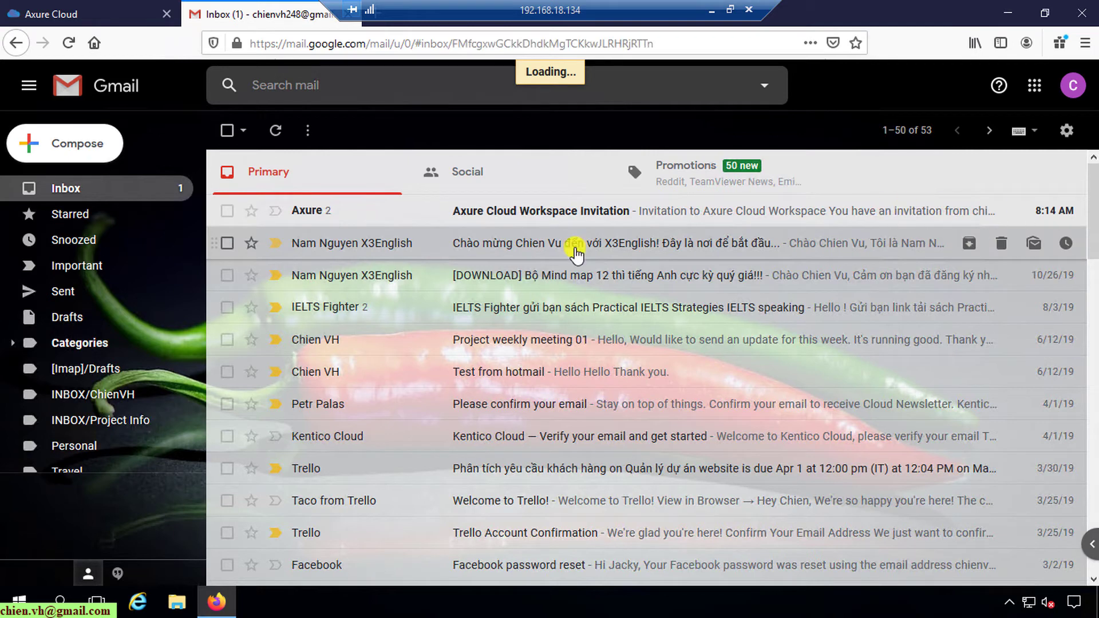
scroll(544, 416, down, 3)
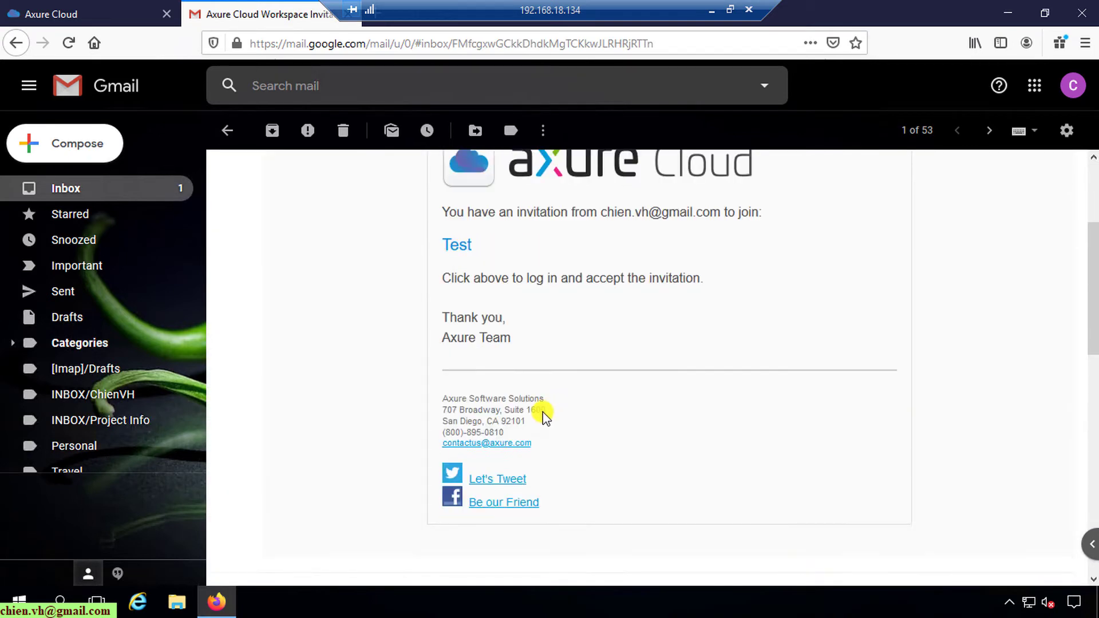
scroll(541, 412, down, 9)
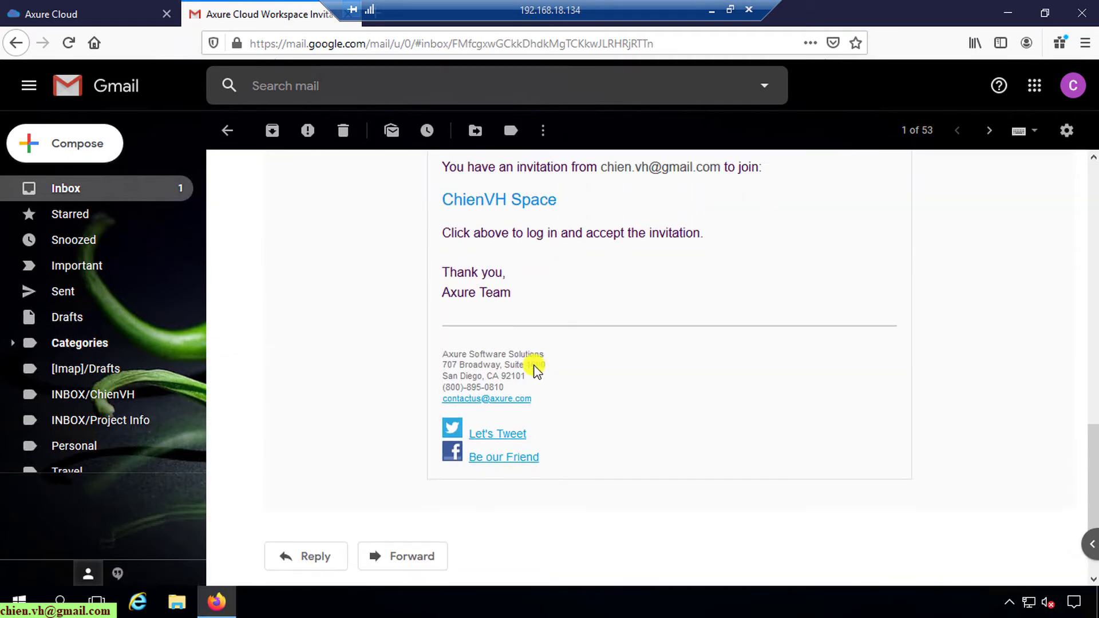
scroll(536, 371, up, 1)
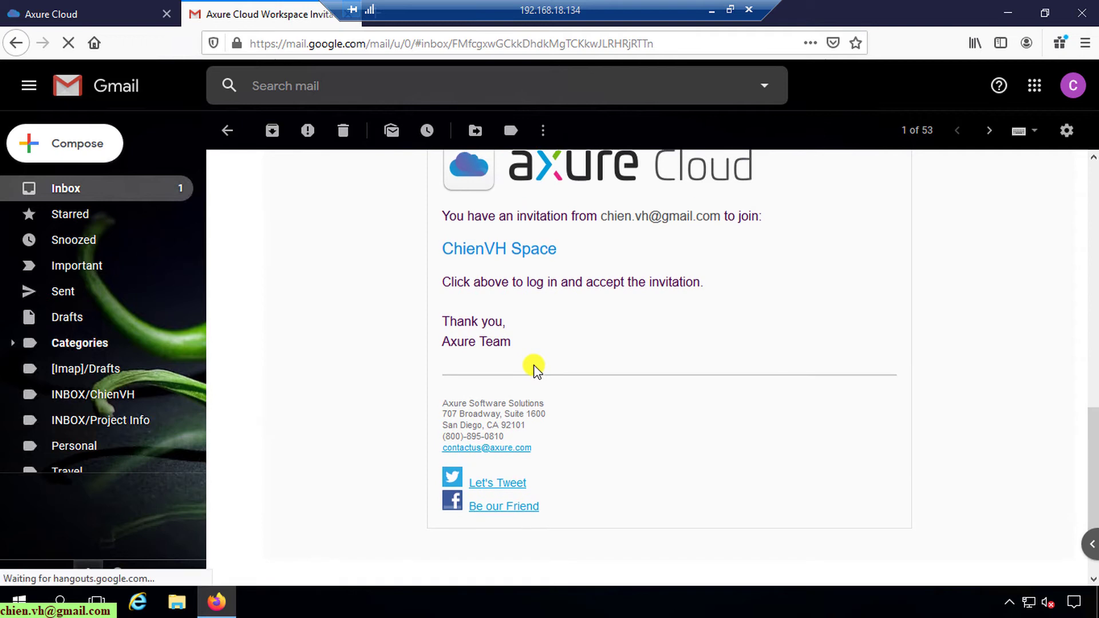
scroll(532, 366, up, 2)
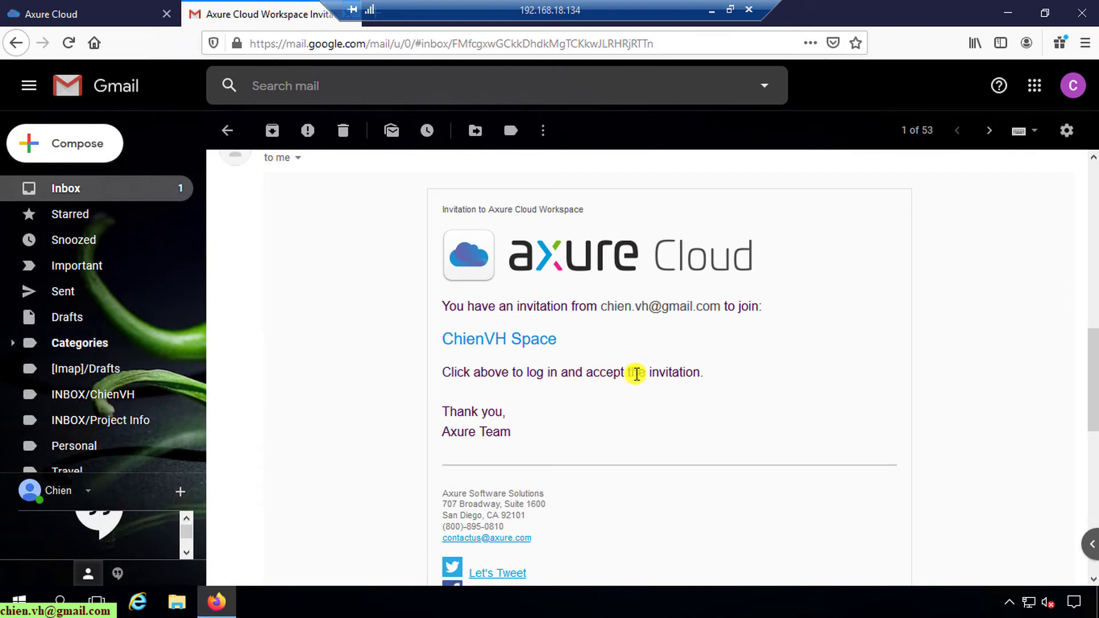
click(111, 8)
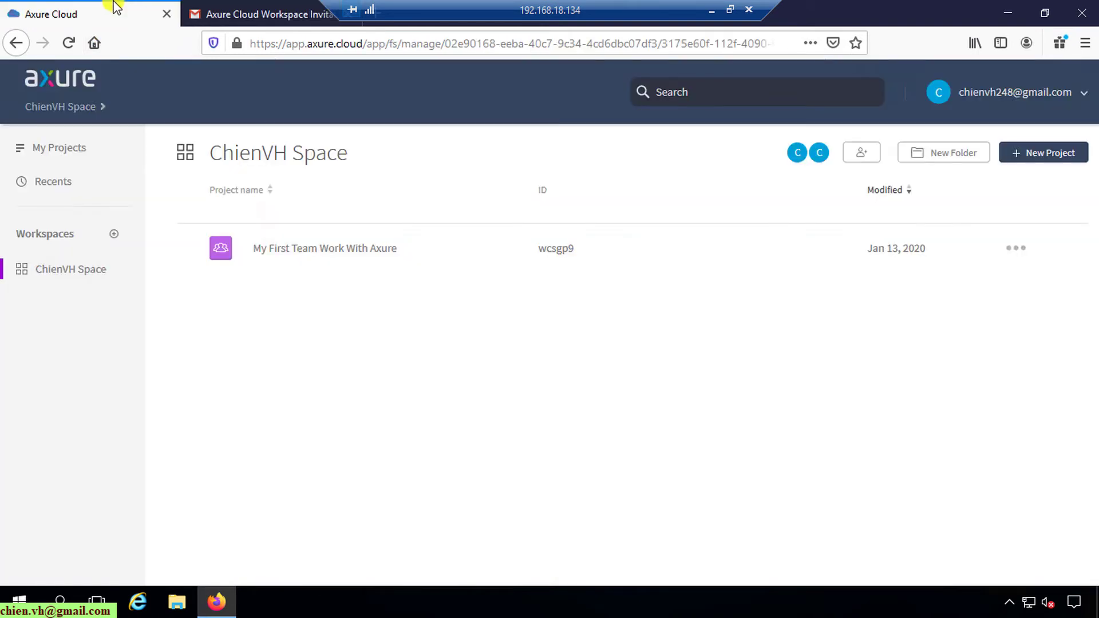
Step: Minimize Firefox and launch Axure RP 9 from its desktop shortcut
click(1007, 11)
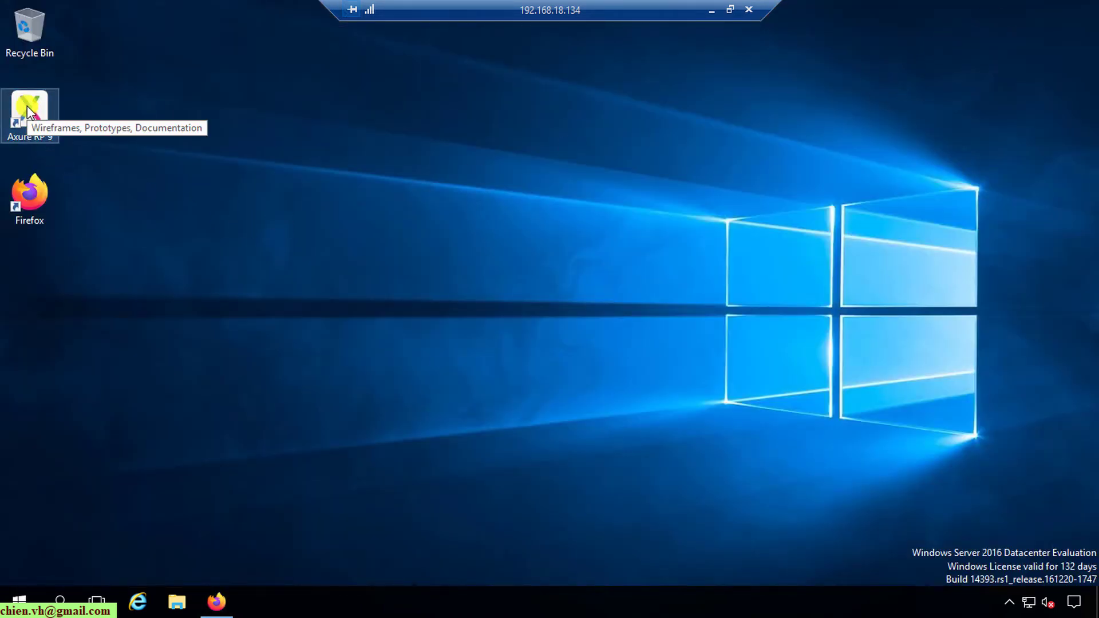
double_click(26, 105)
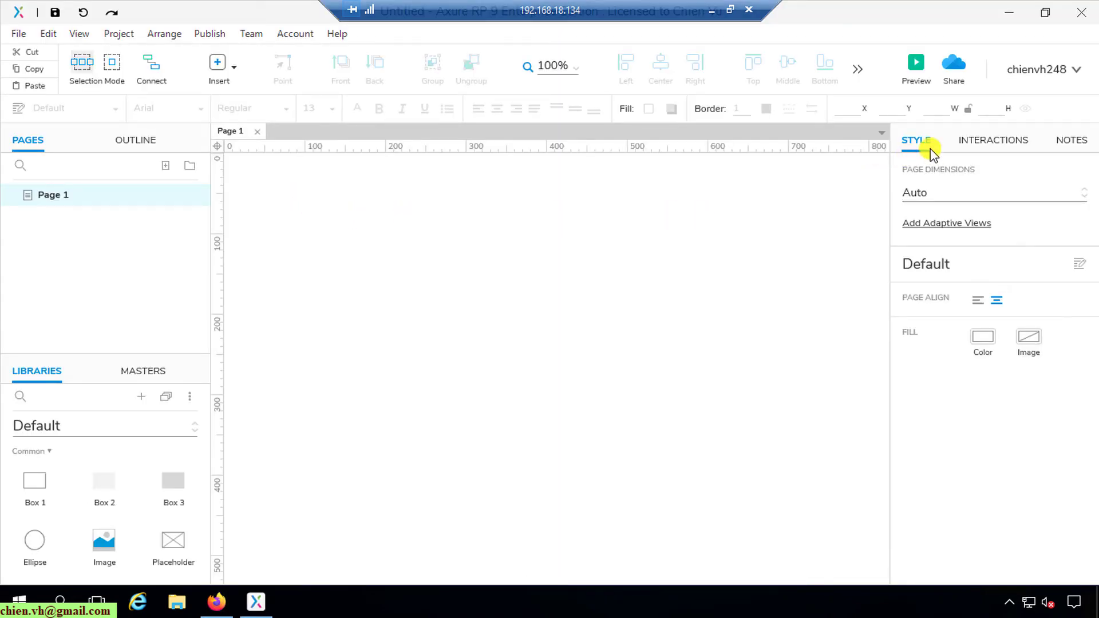
Step: Check the account menu, then choose Team > Get and Open Team Project
click(1076, 71)
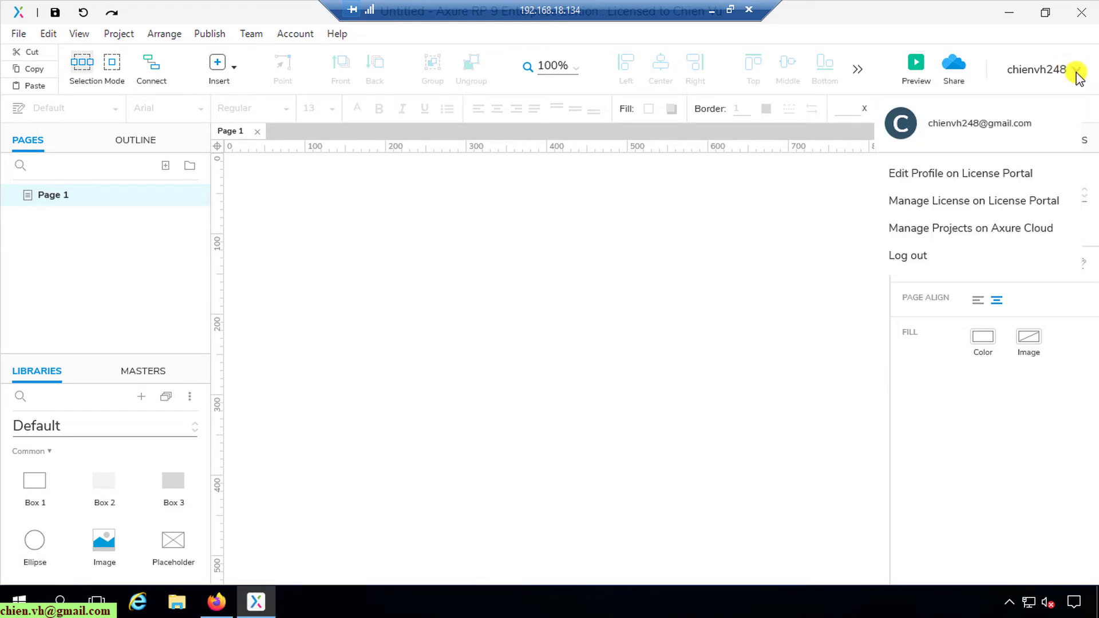
click(648, 252)
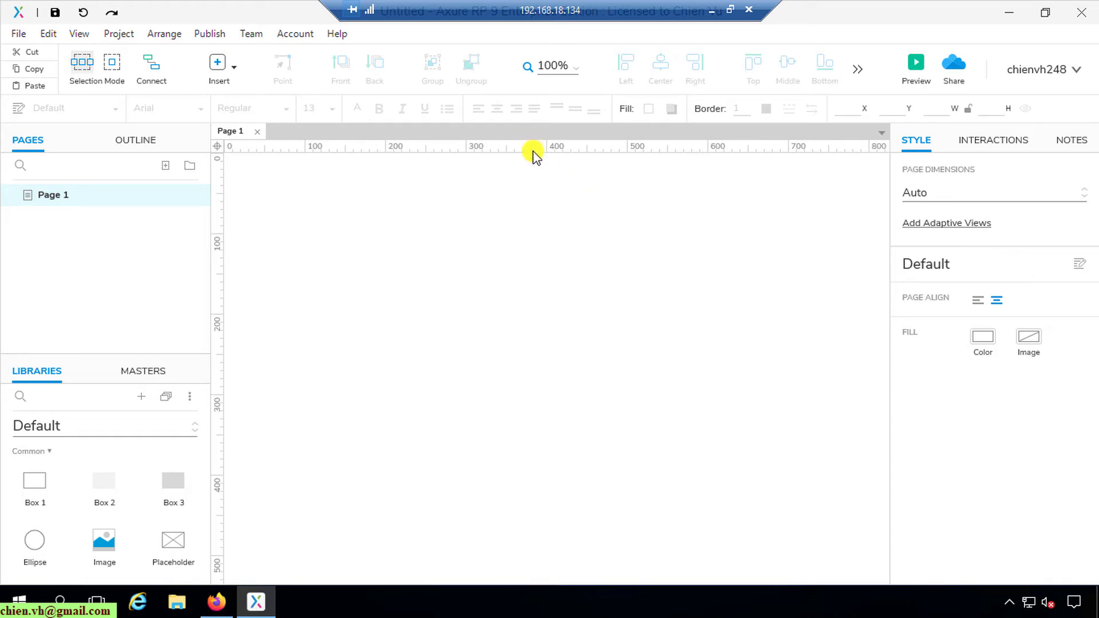
click(250, 35)
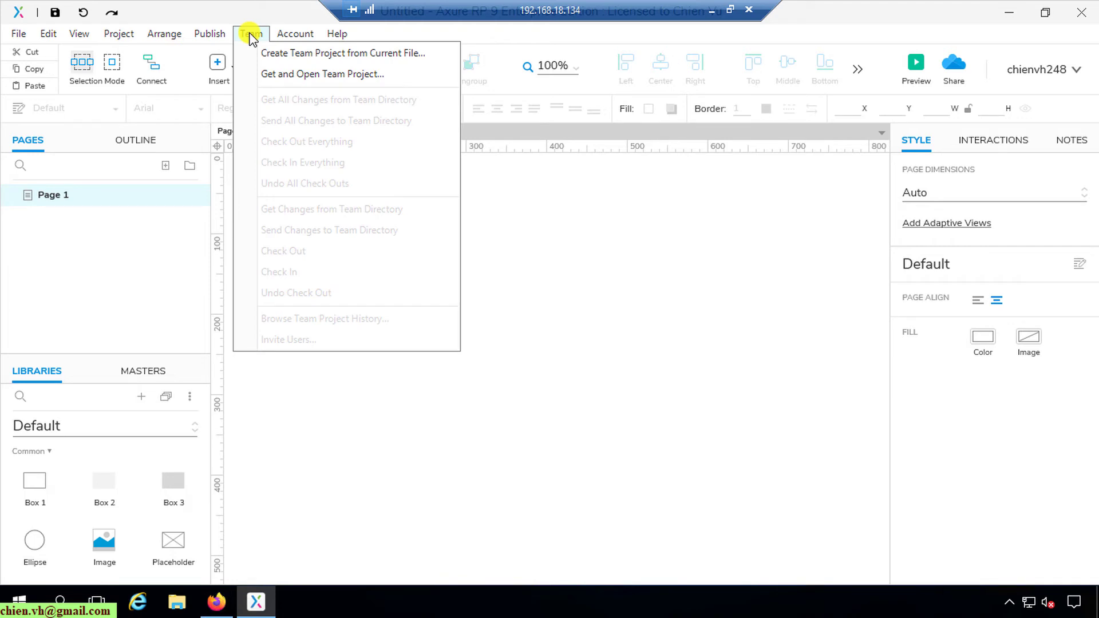
click(351, 78)
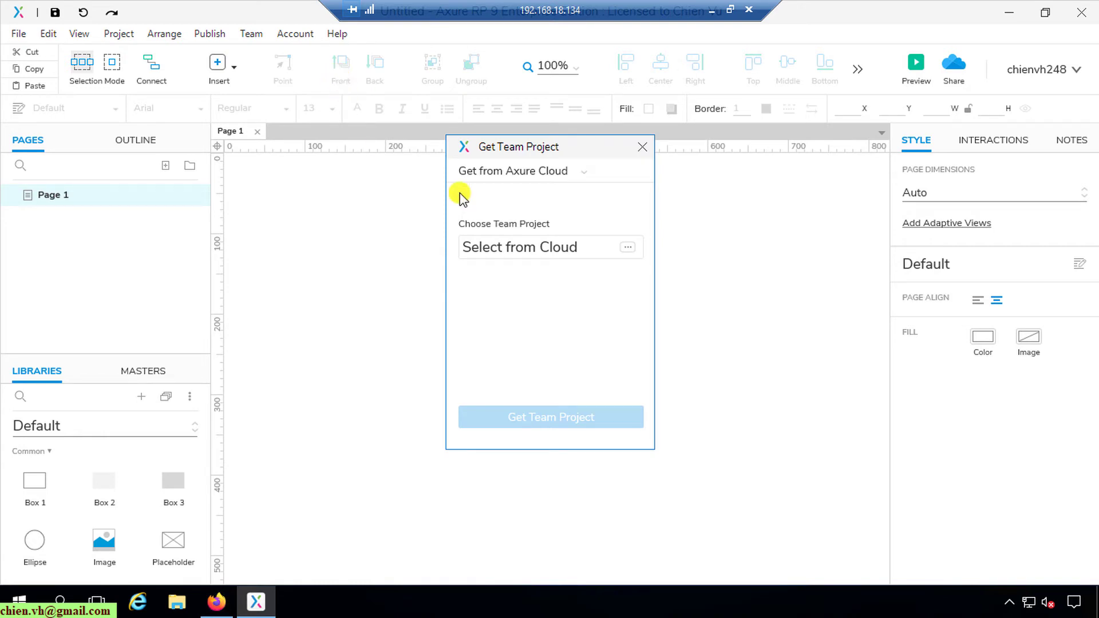
Step: Pick 'My First Team Work With Axure' from the cloud workspaces and get it
click(626, 247)
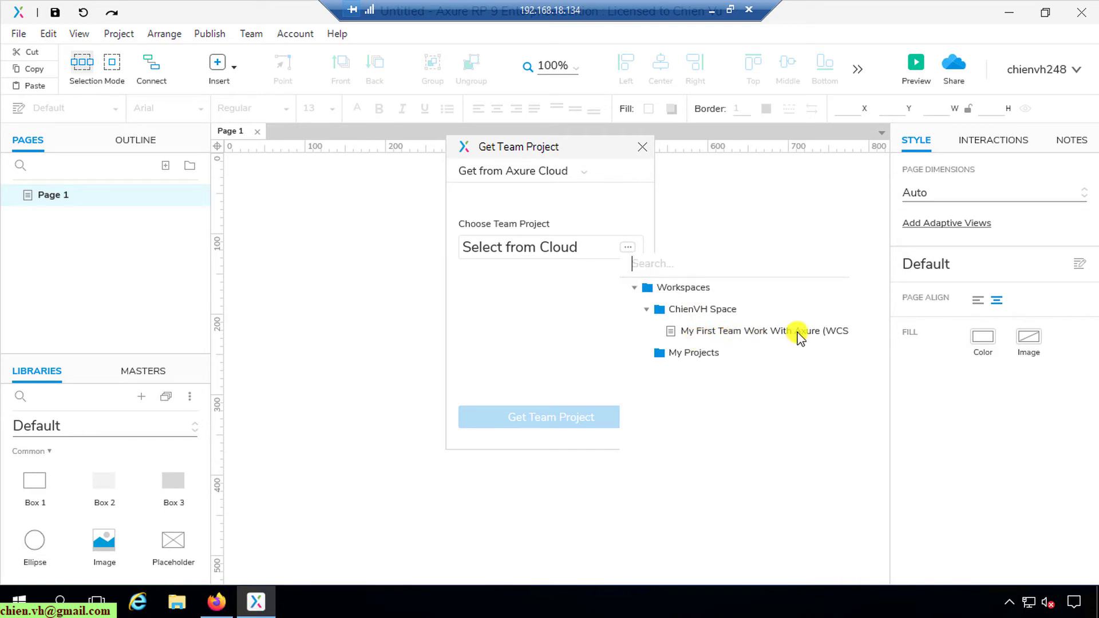
click(738, 334)
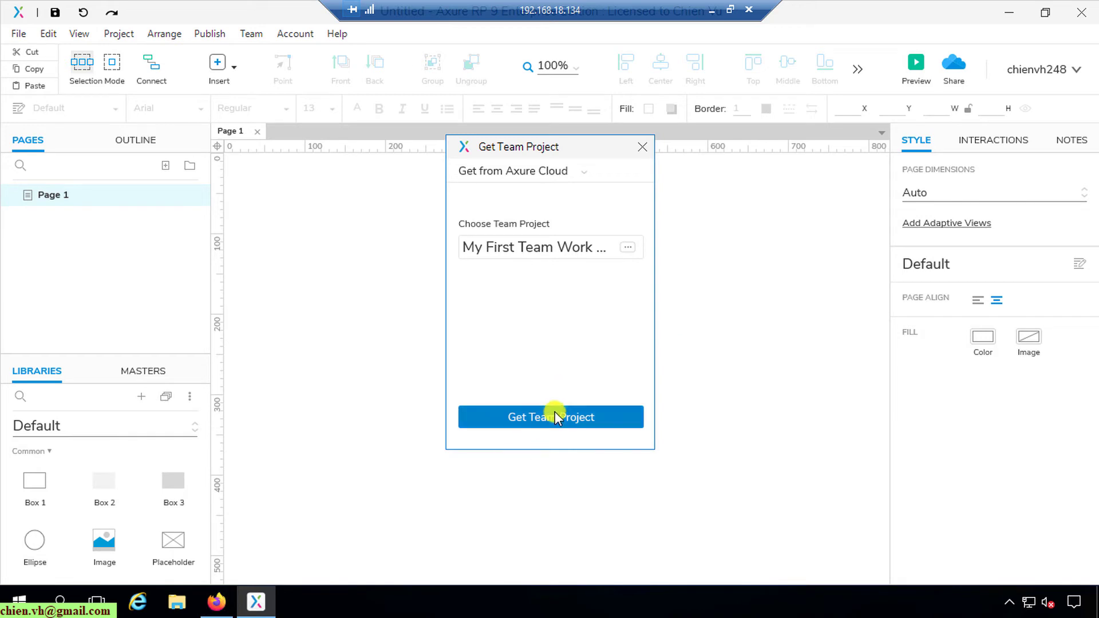
click(548, 419)
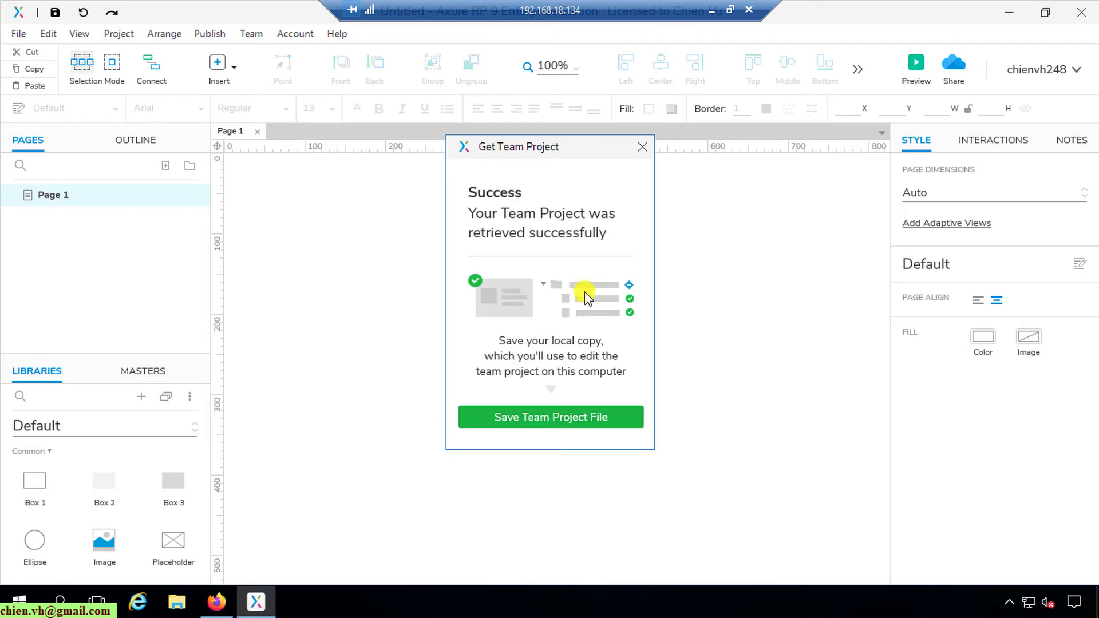
Step: Save the team project file to the Desktop and open it
click(552, 418)
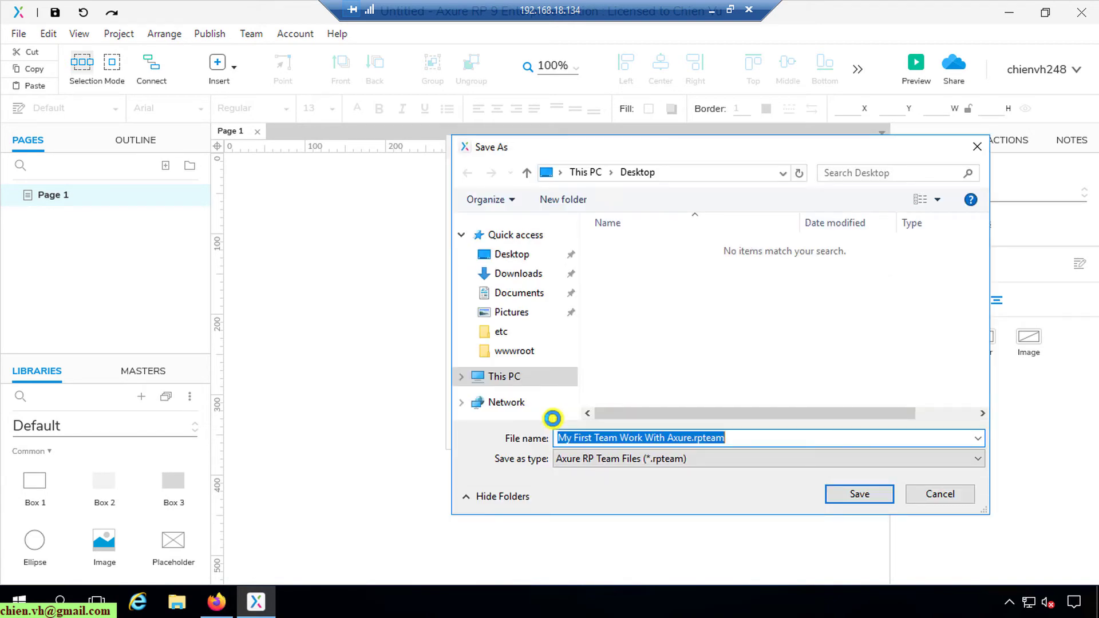
click(503, 251)
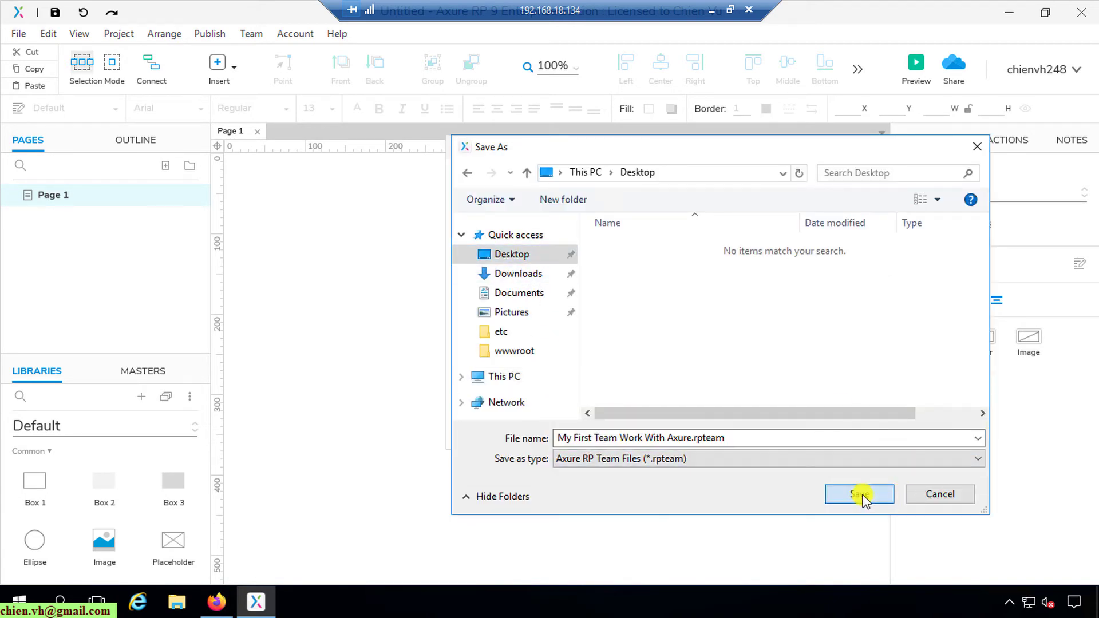
click(861, 495)
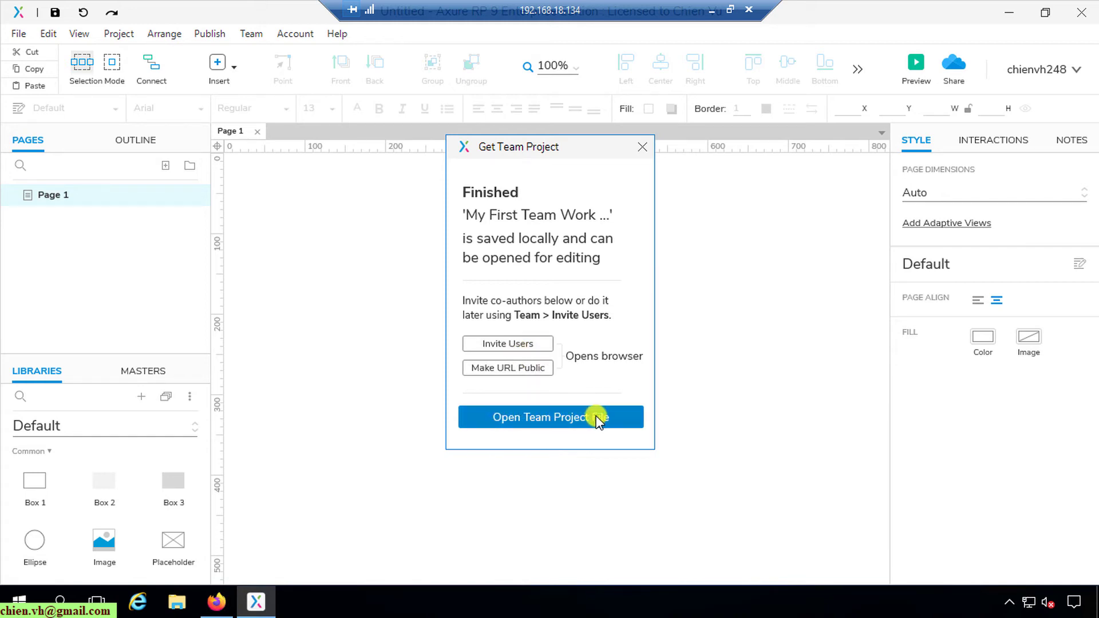
click(552, 416)
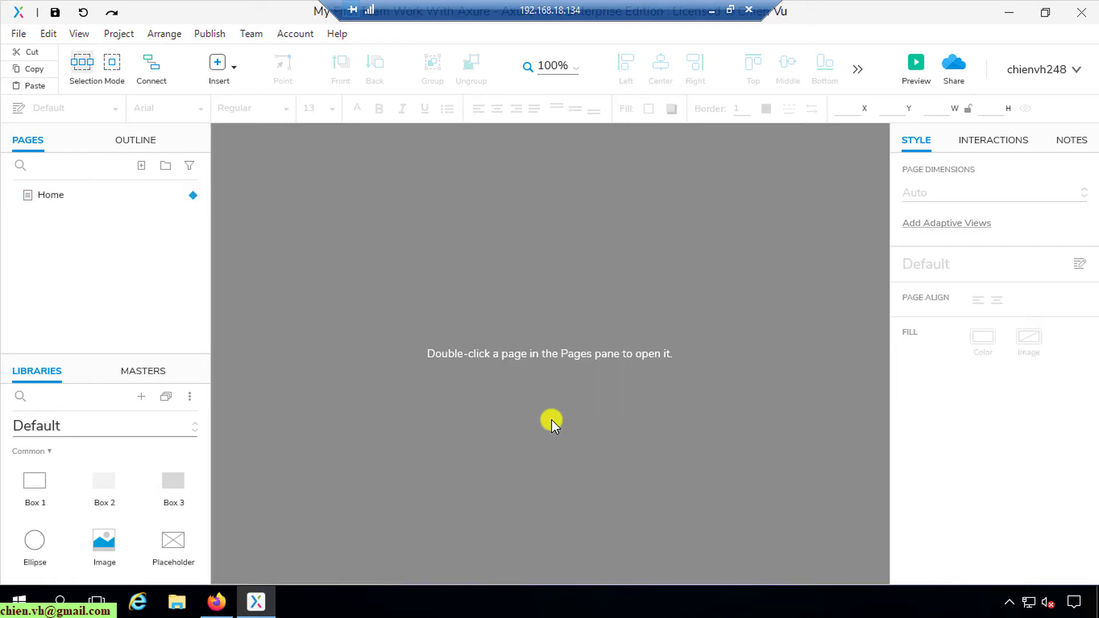
Step: Open the Home page on the canvas and look over its content
double_click(69, 194)
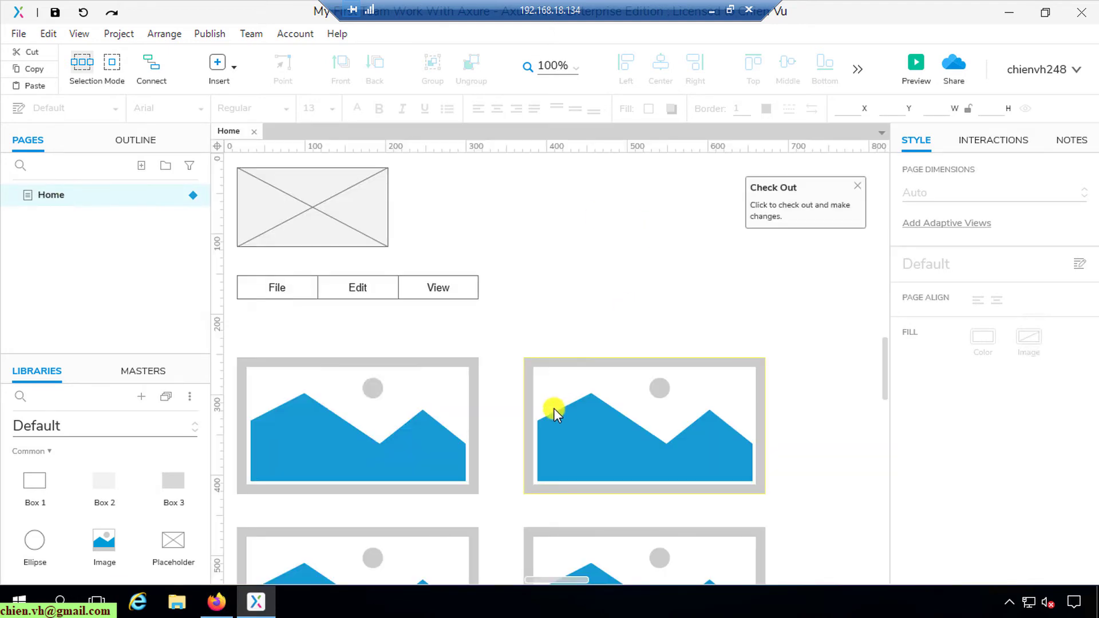
scroll(539, 416, down, 8)
scroll(527, 429, up, 8)
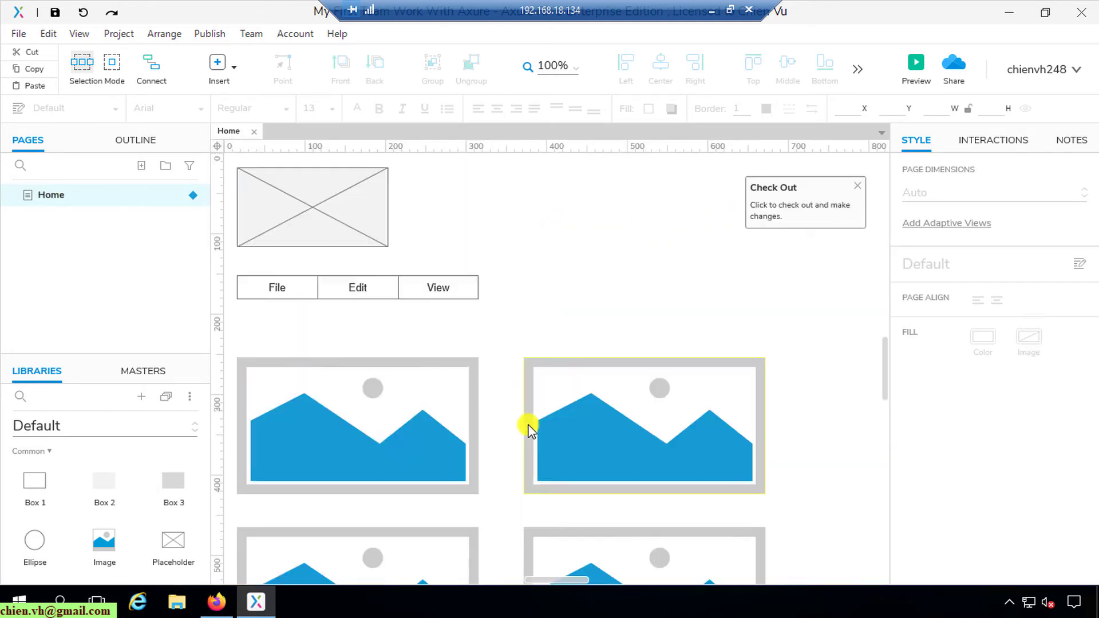
scroll(527, 429, down, 3)
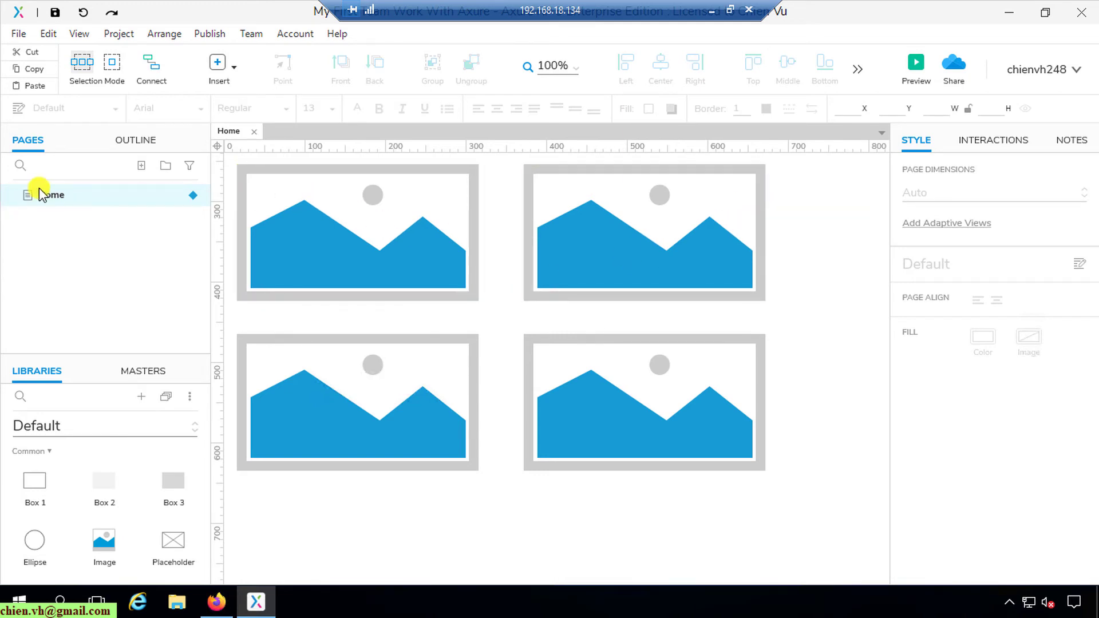
Step: Check out the Home page for editing in the remote session
right_click(55, 202)
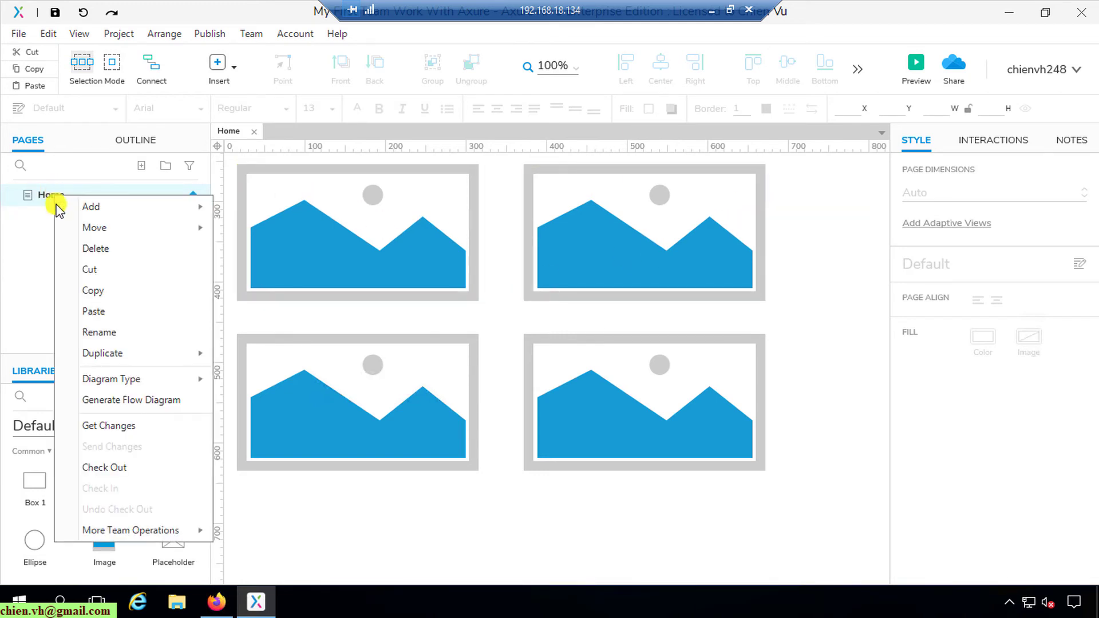
click(110, 468)
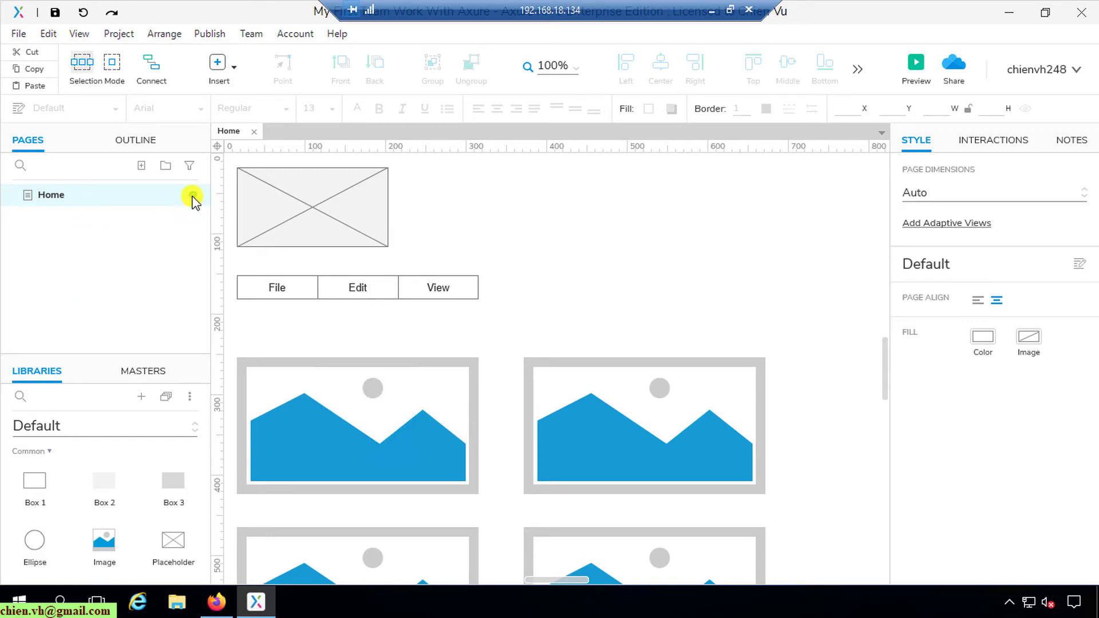
click(711, 10)
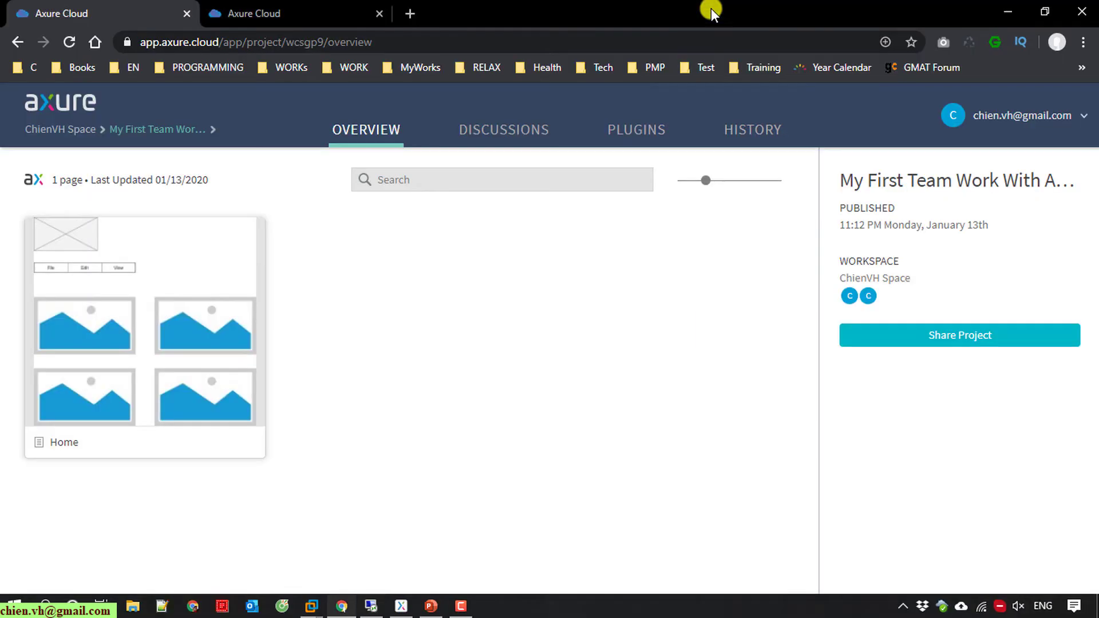
Step: Try checking out Home in the local project, and cancel because another user holds it
click(401, 606)
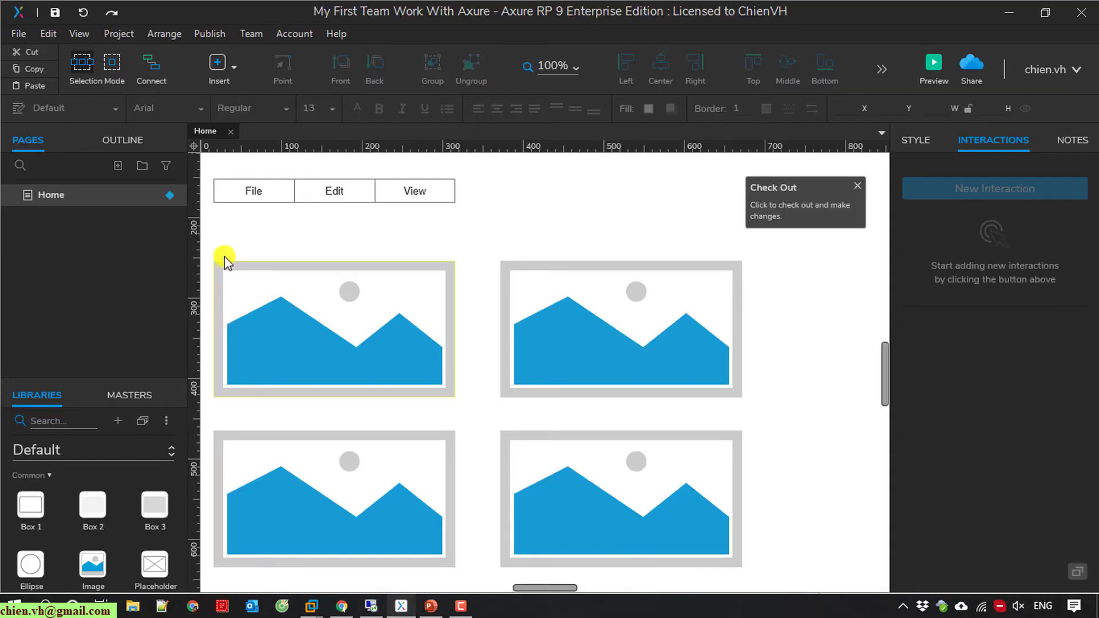
click(231, 130)
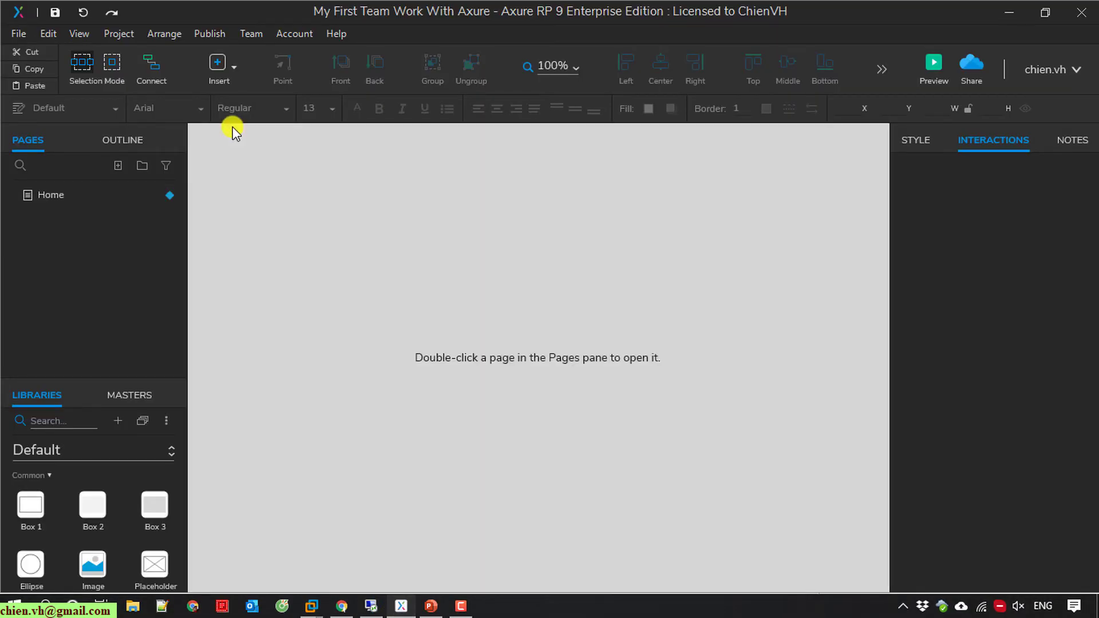
click(79, 197)
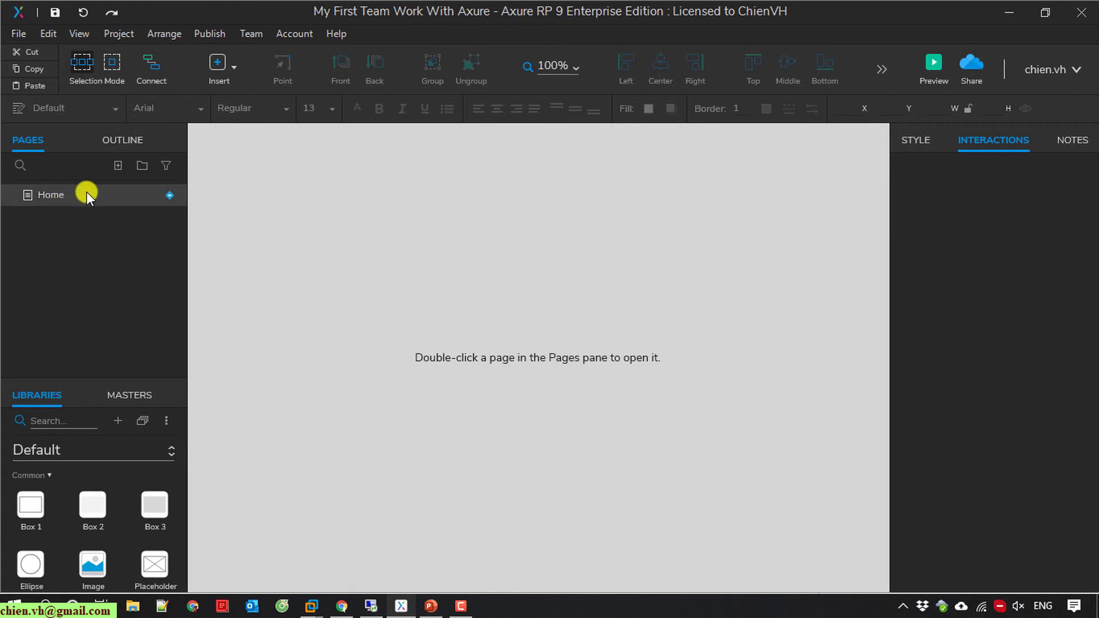
right_click(87, 192)
click(219, 443)
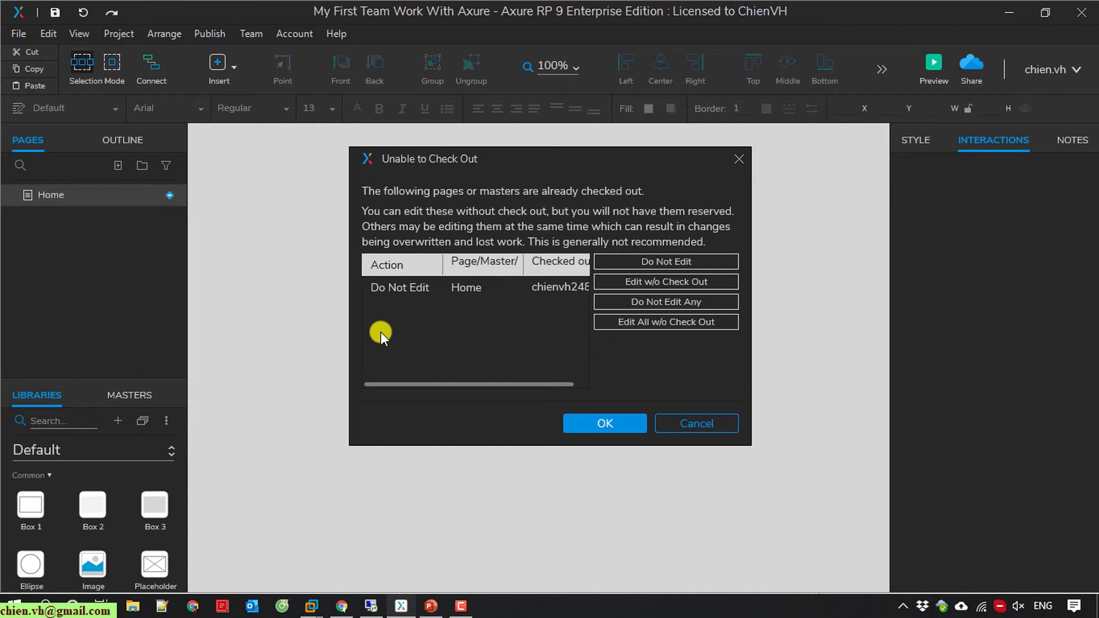
click(691, 423)
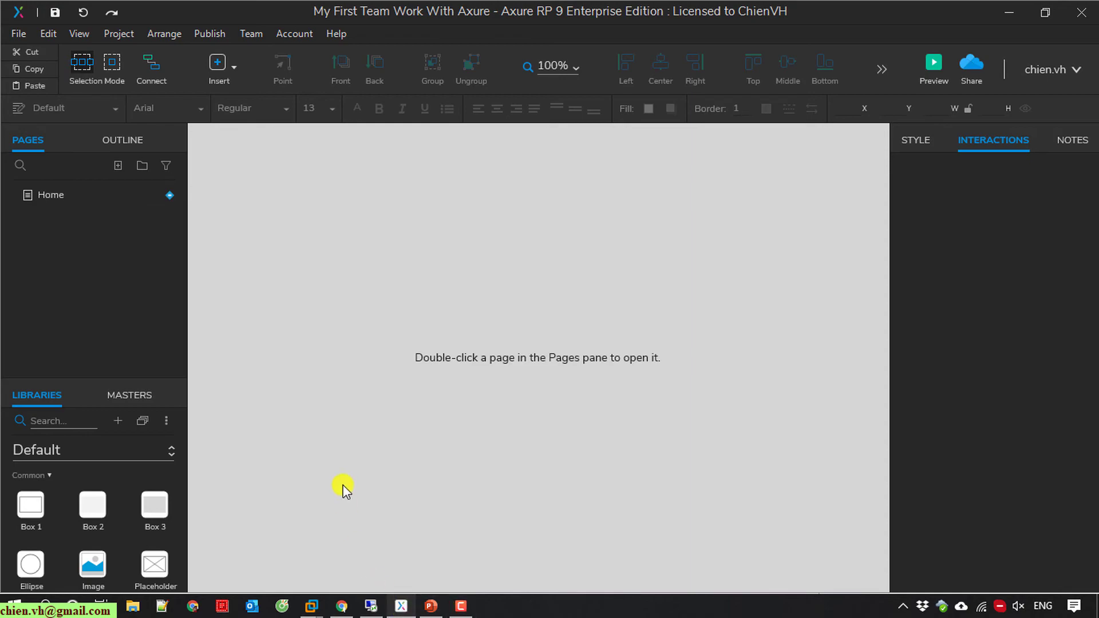
click(369, 605)
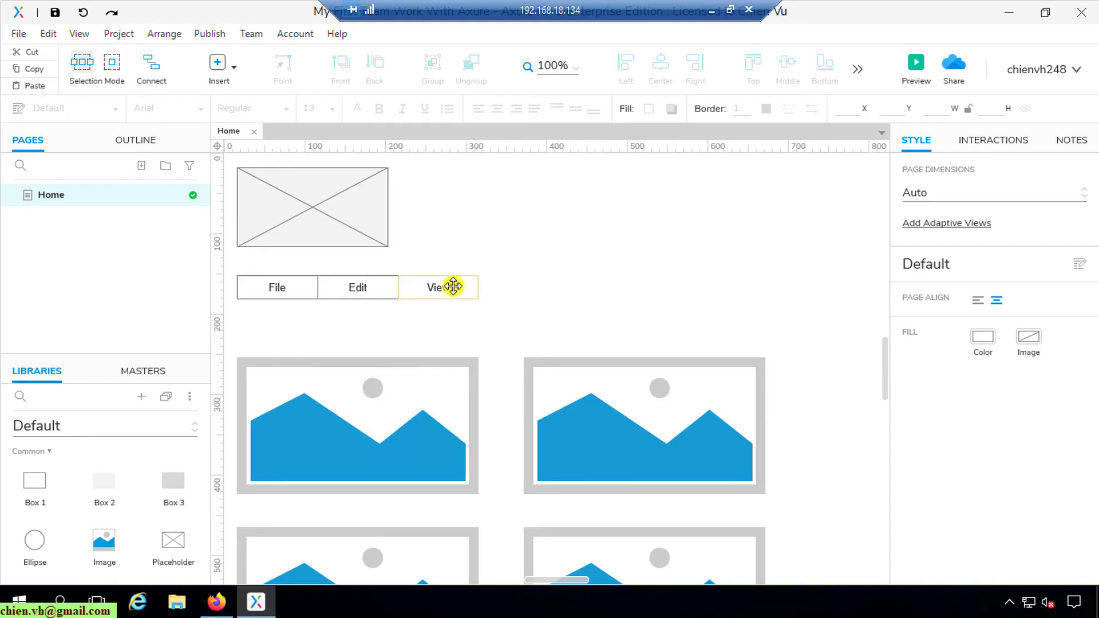
Step: Undo the remote session's check-out of the Home page
right_click(130, 196)
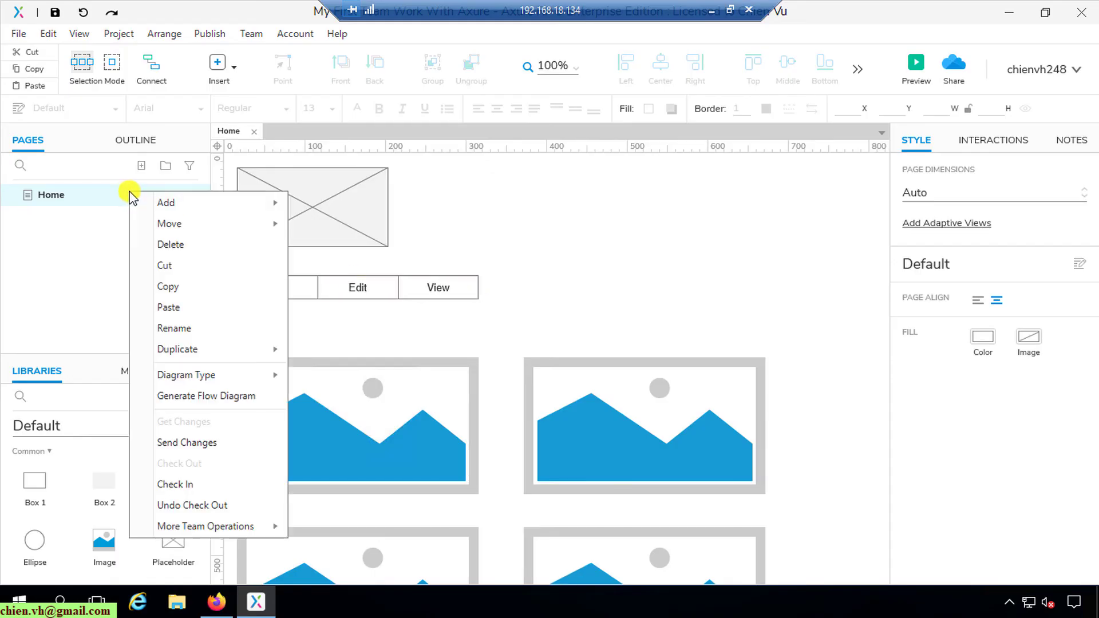
click(210, 506)
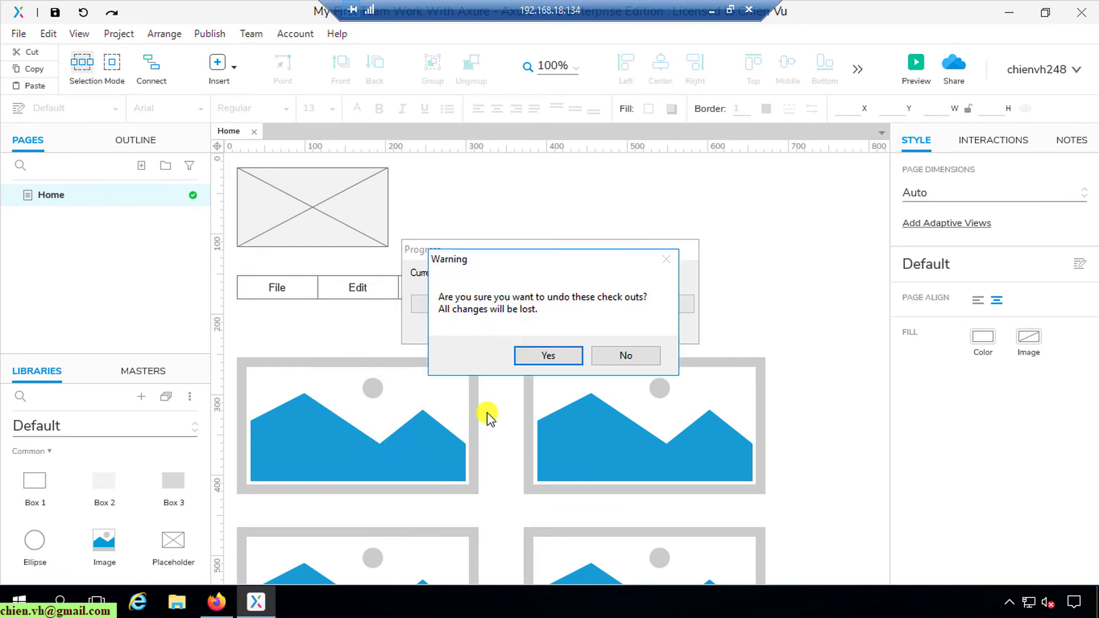
click(547, 356)
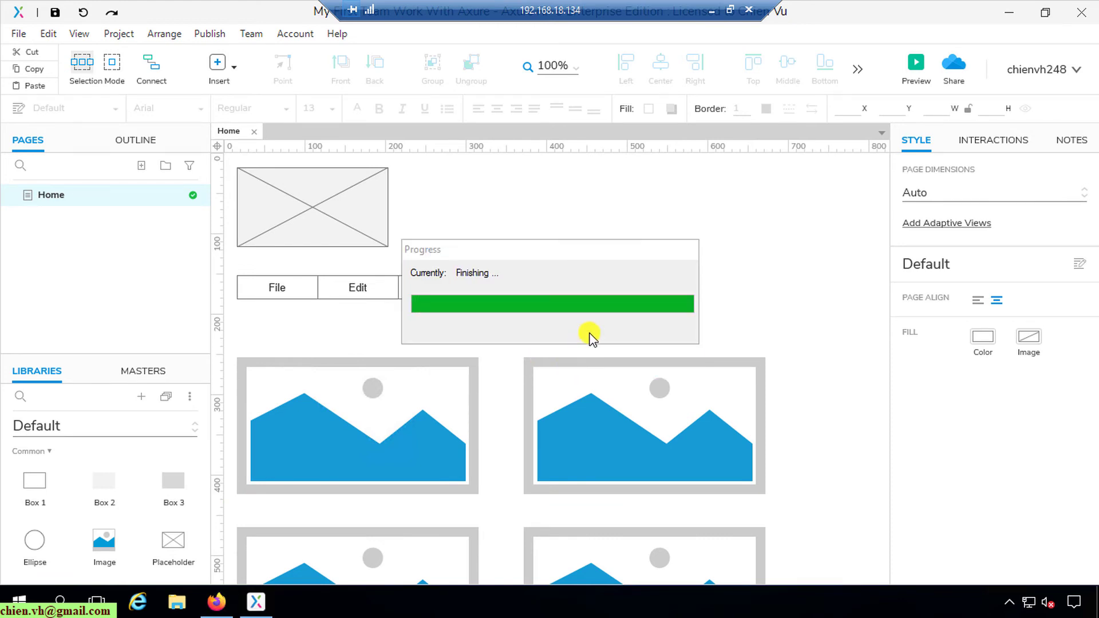
Step: Check out the Home page in the local project
click(711, 11)
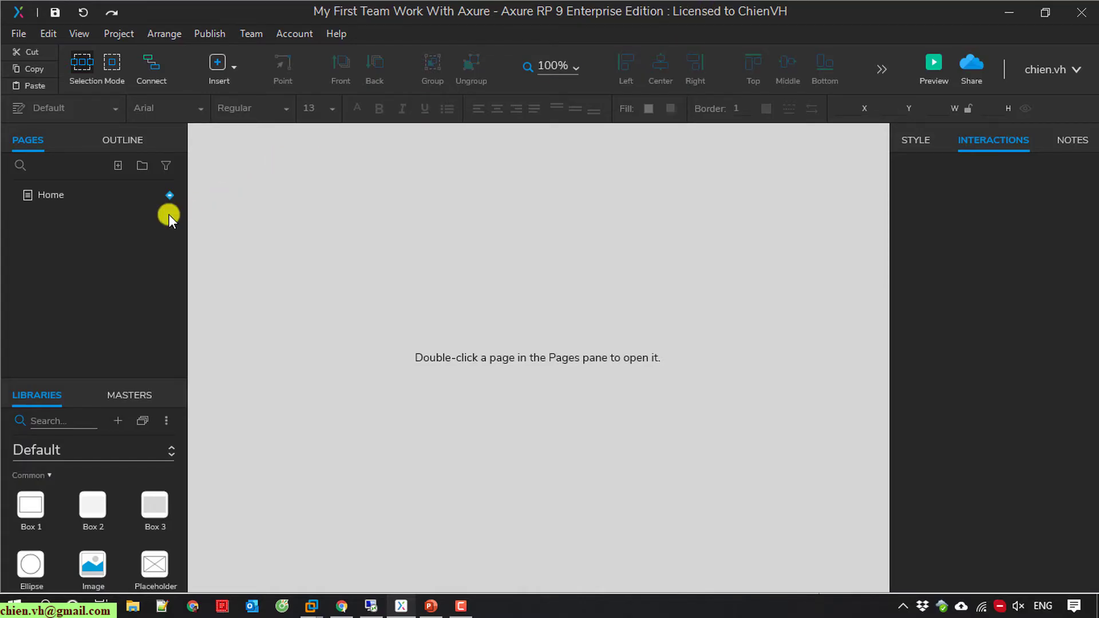
right_click(44, 194)
click(114, 441)
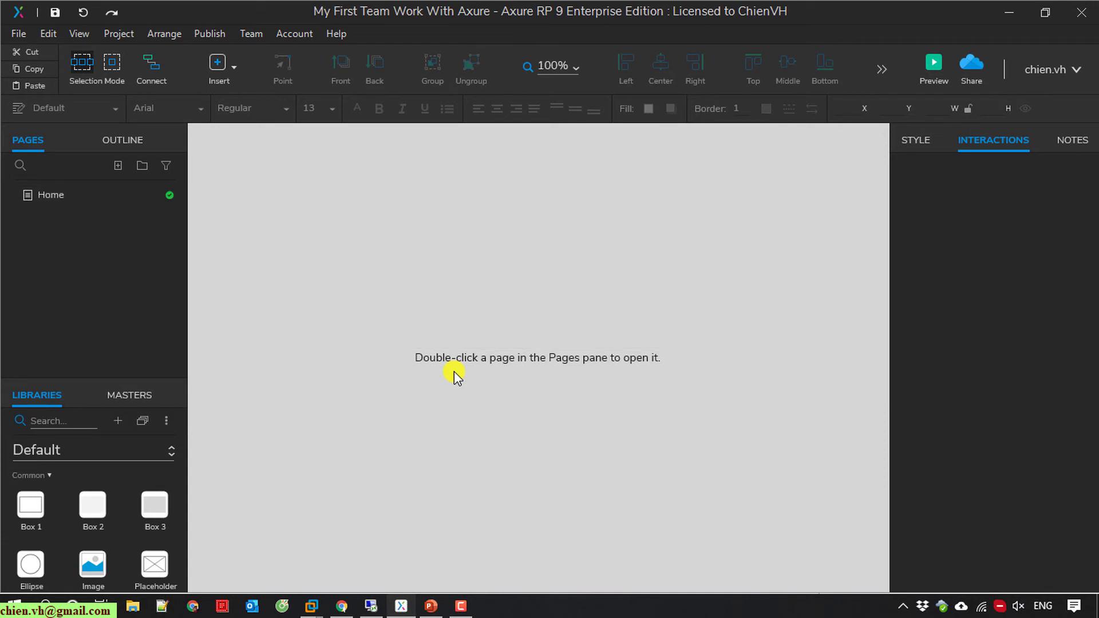
Step: Add a lorem ipsum Paragraph widget below the right image and make it taller
double_click(52, 196)
scroll(534, 283, down, 5)
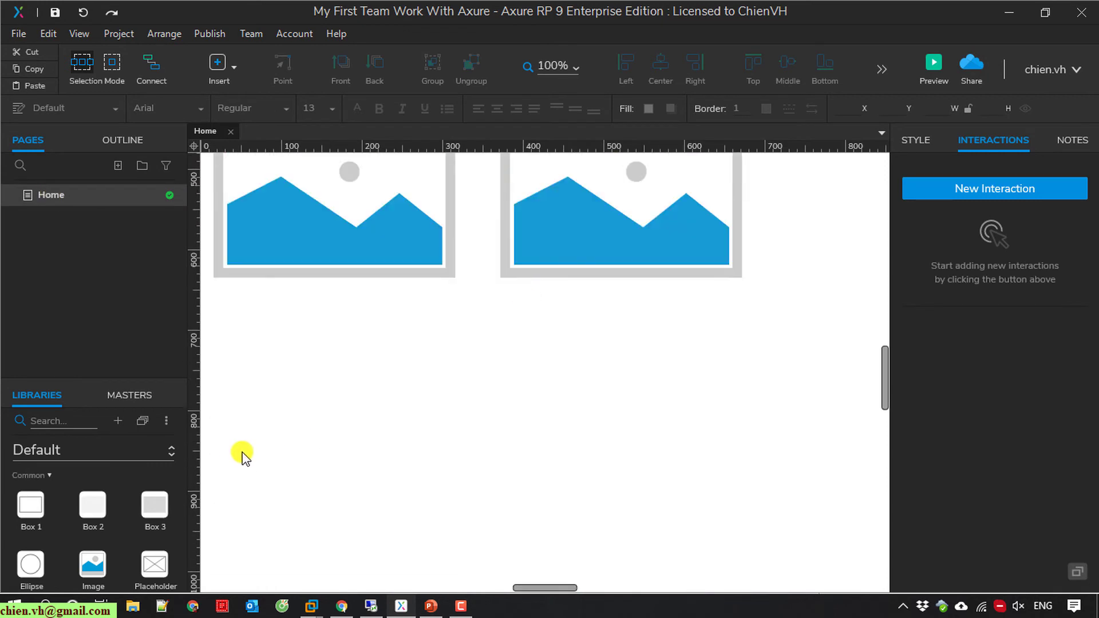
scroll(118, 515, down, 2)
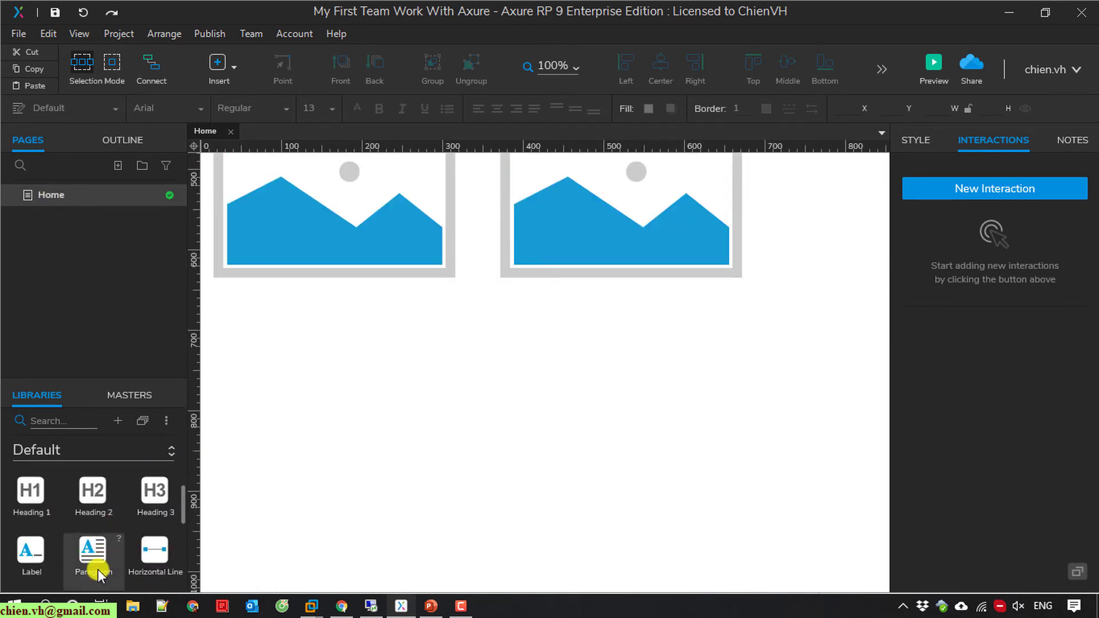
drag(98, 568, 507, 318)
drag(627, 413, 645, 508)
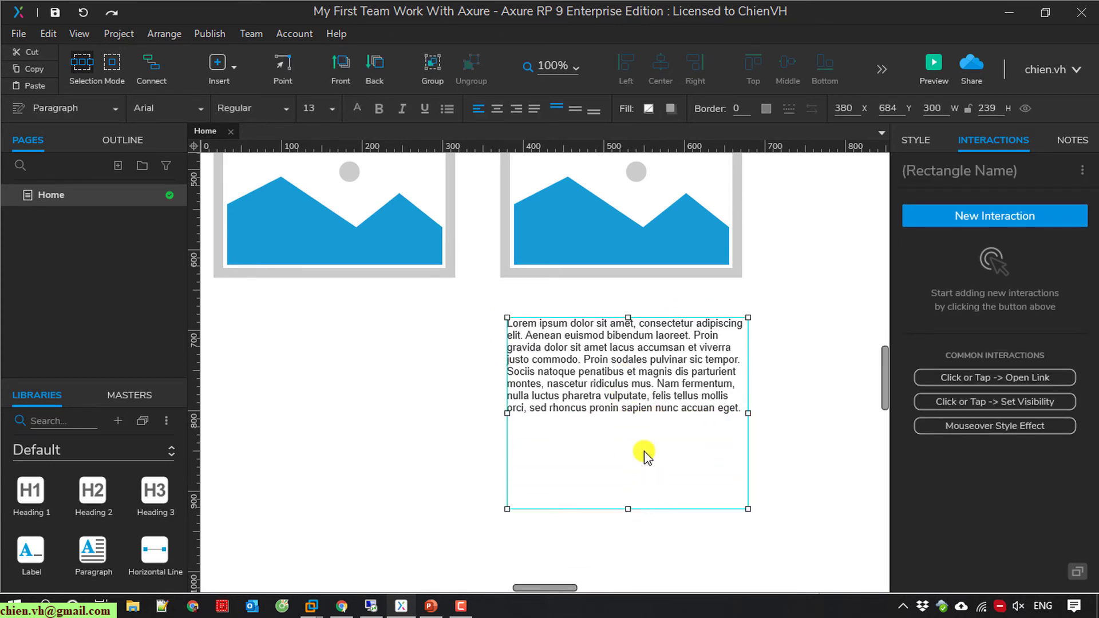
click(592, 466)
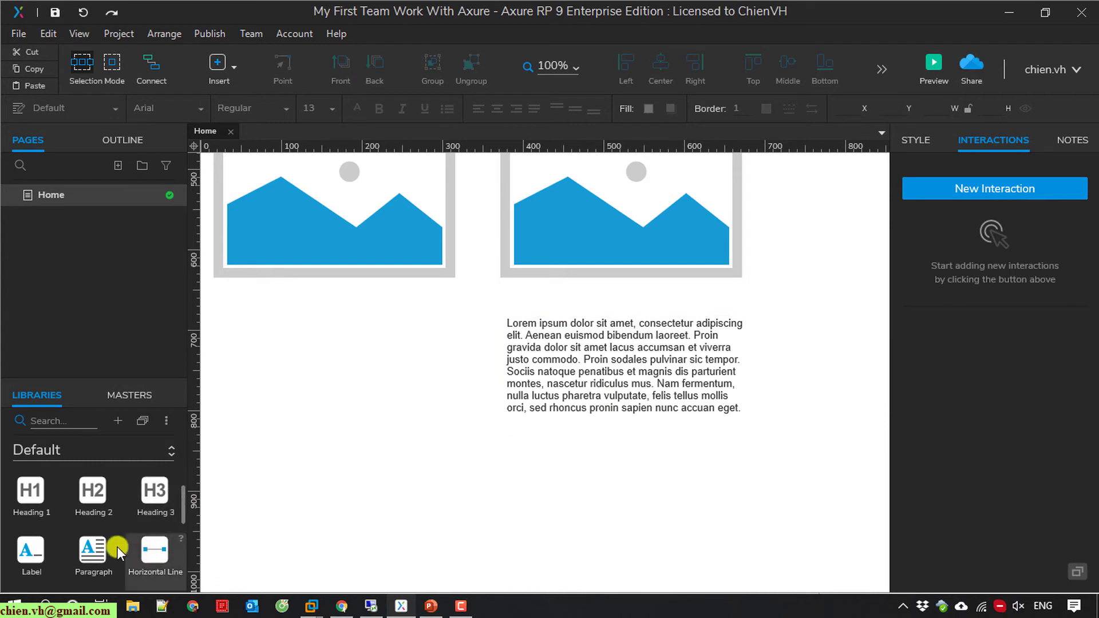
Step: Place a 150×150 blue Sticky note from the Markup library below the left image
scroll(120, 544, down, 5)
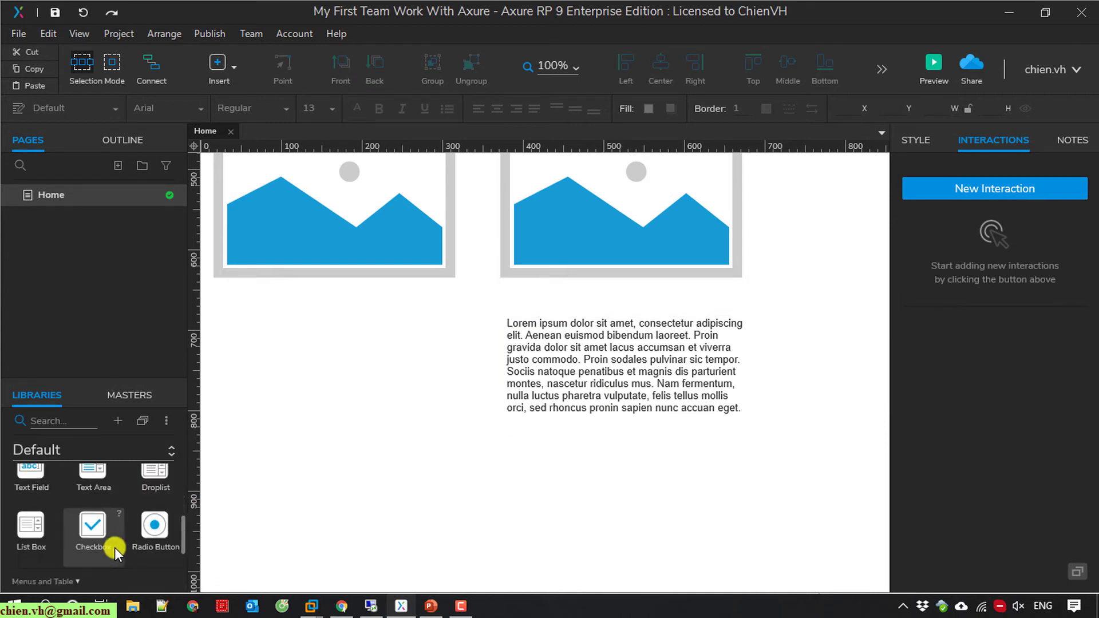
scroll(114, 547, down, 6)
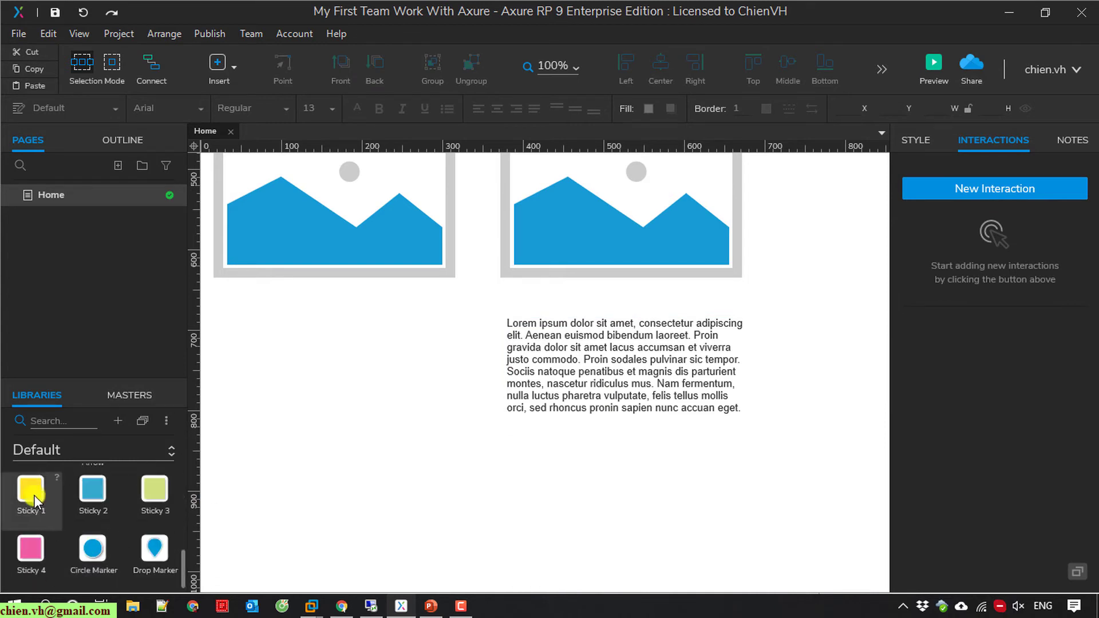
mouse_move(40, 535)
mouse_down()
mouse_move(235, 452)
mouse_move(253, 304)
mouse_move(239, 306)
mouse_move(280, 304)
mouse_move(281, 317)
mouse_up()
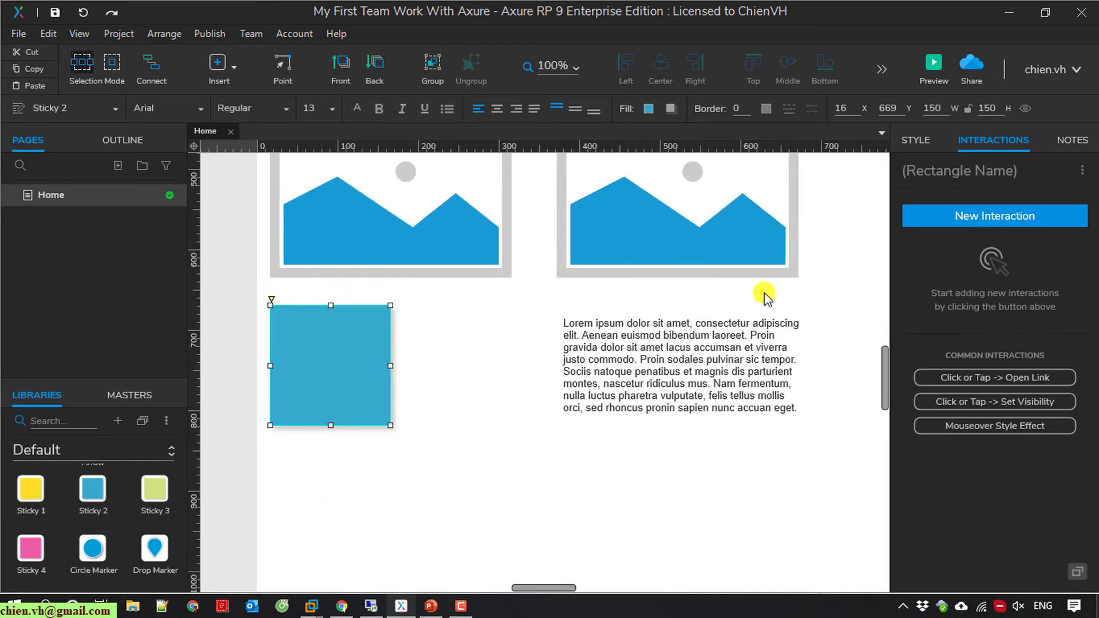
drag(675, 342, 677, 365)
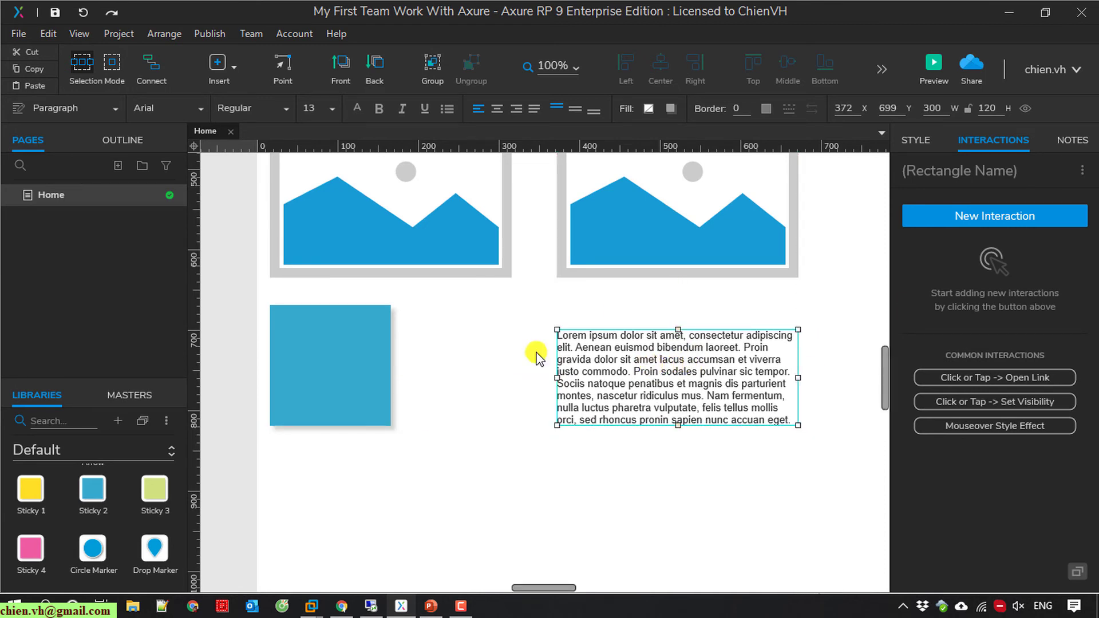
click(426, 473)
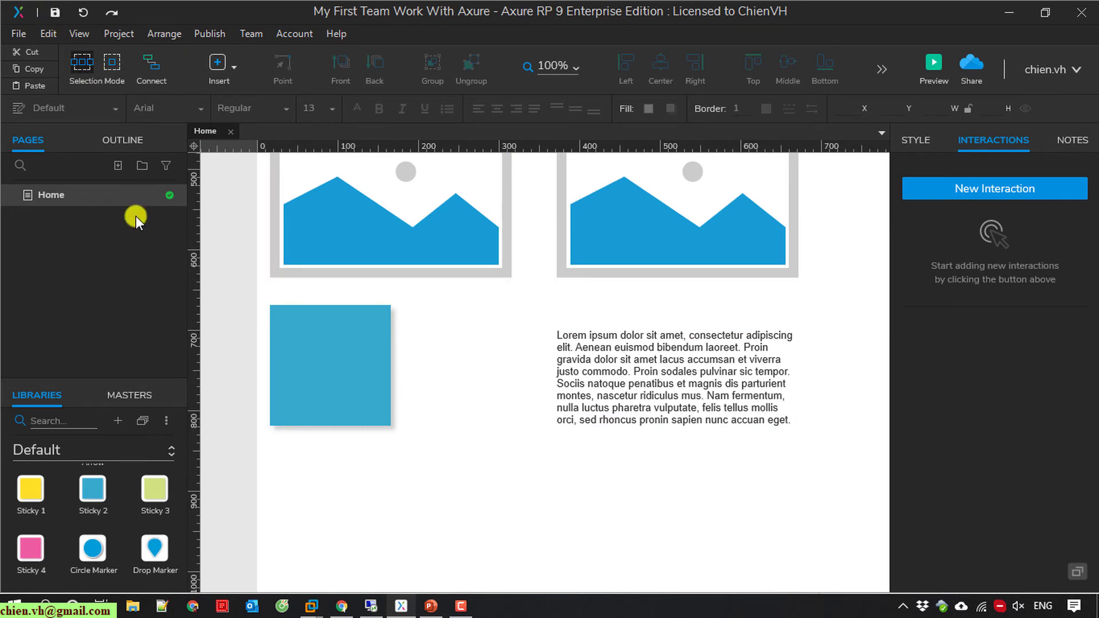
Step: Check in the Home page with the note 'Added Sticky and paragraph'
right_click(66, 191)
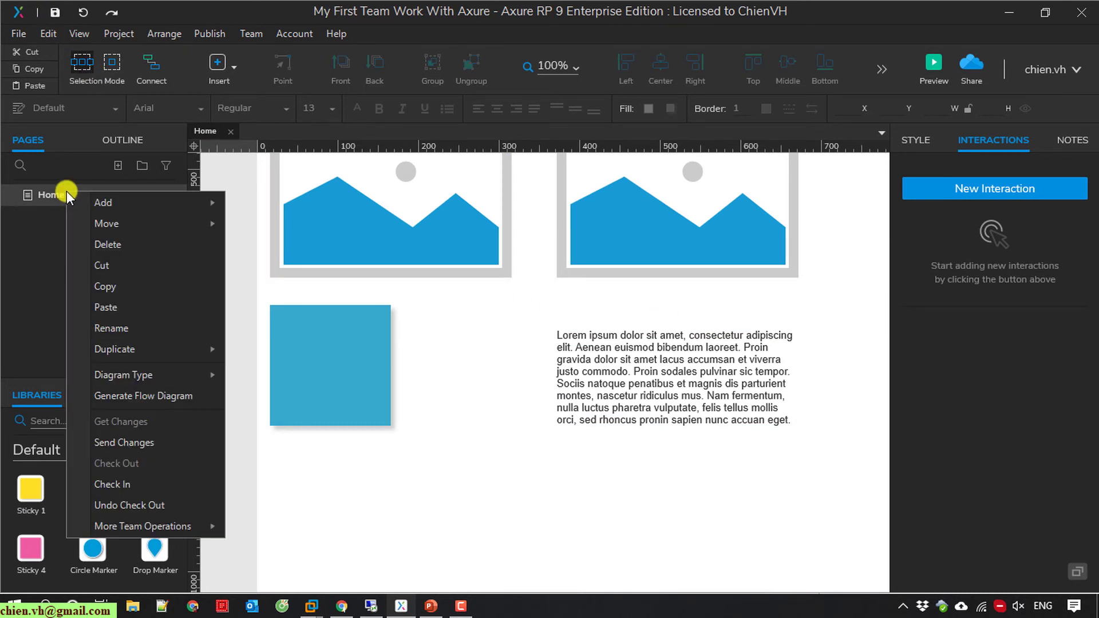
click(123, 484)
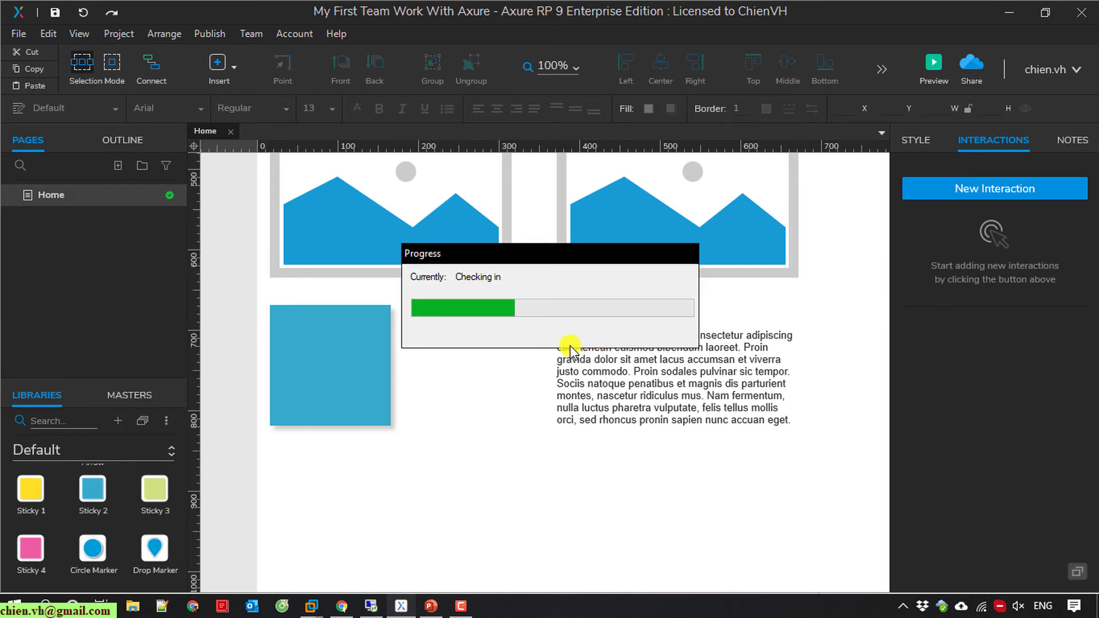
text(A)
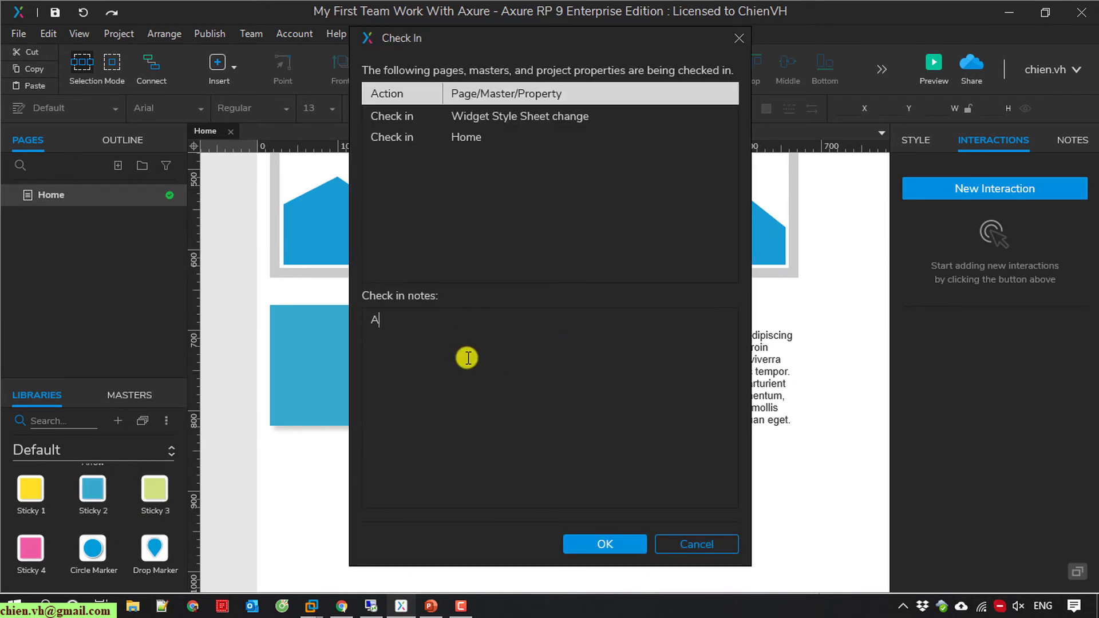
text(dded Sticky and par)
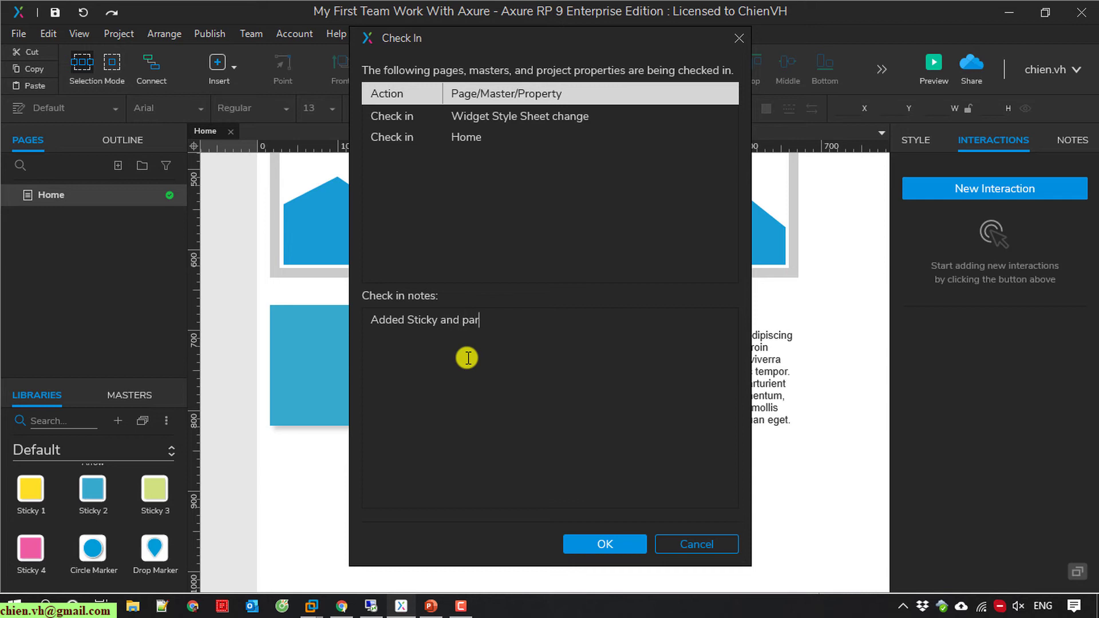
text(agraph)
click(612, 542)
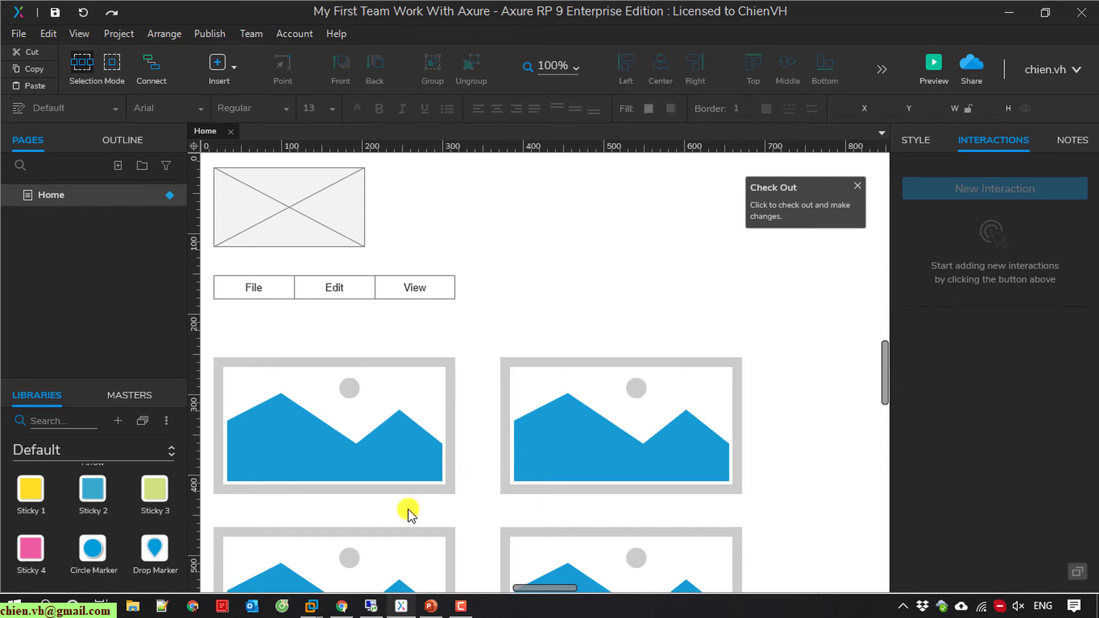
Step: In the remote session, get all team changes and confirm Home shows the sticky and lorem paragraph
click(369, 606)
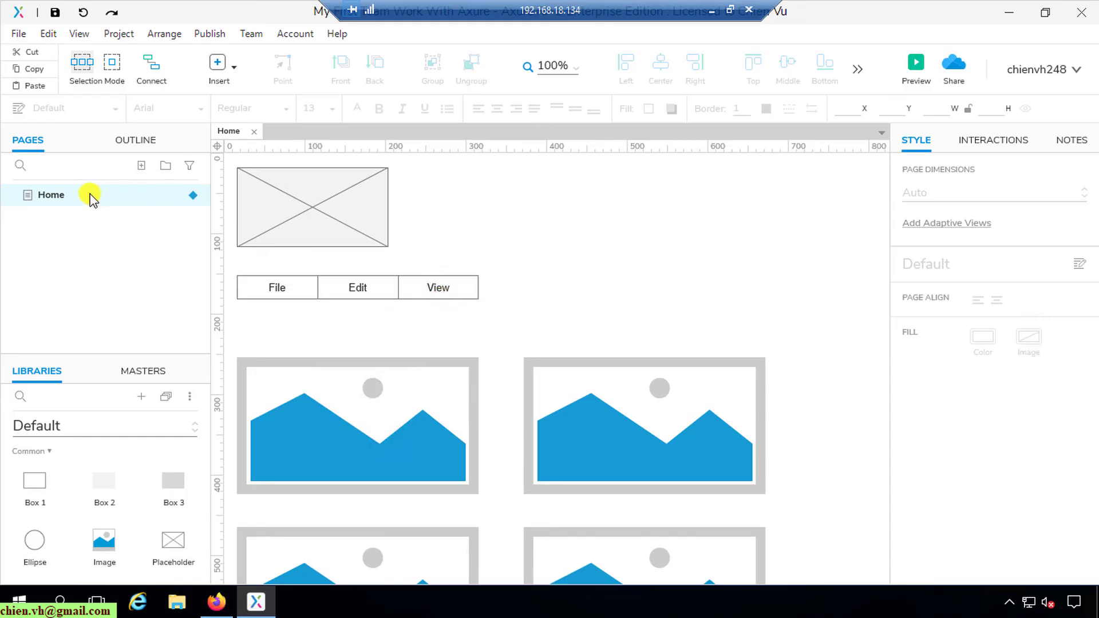
click(248, 34)
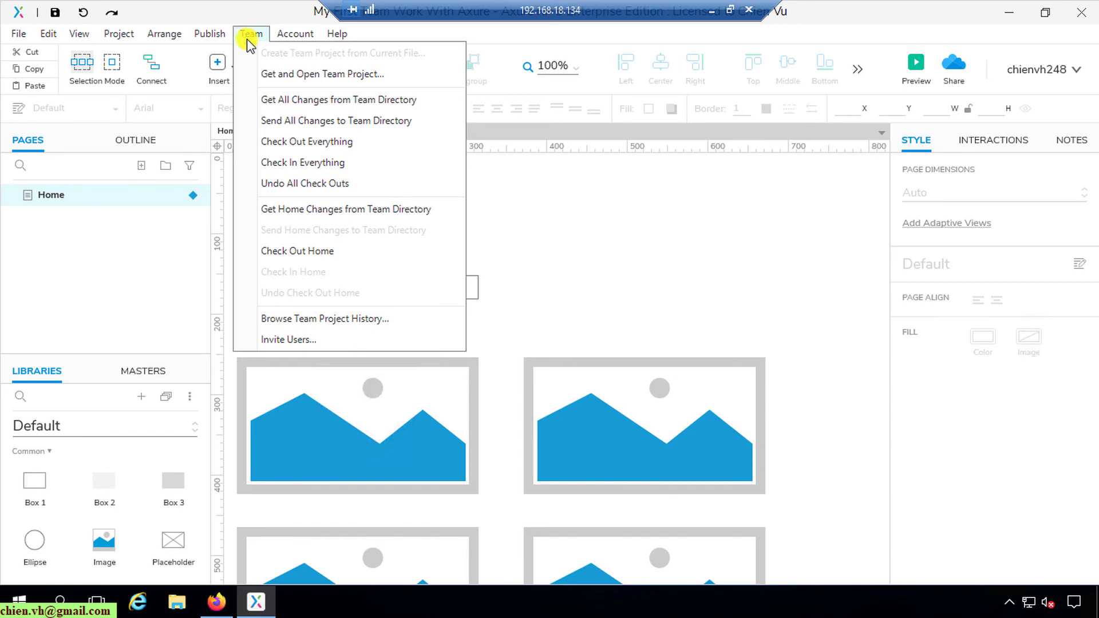
click(302, 102)
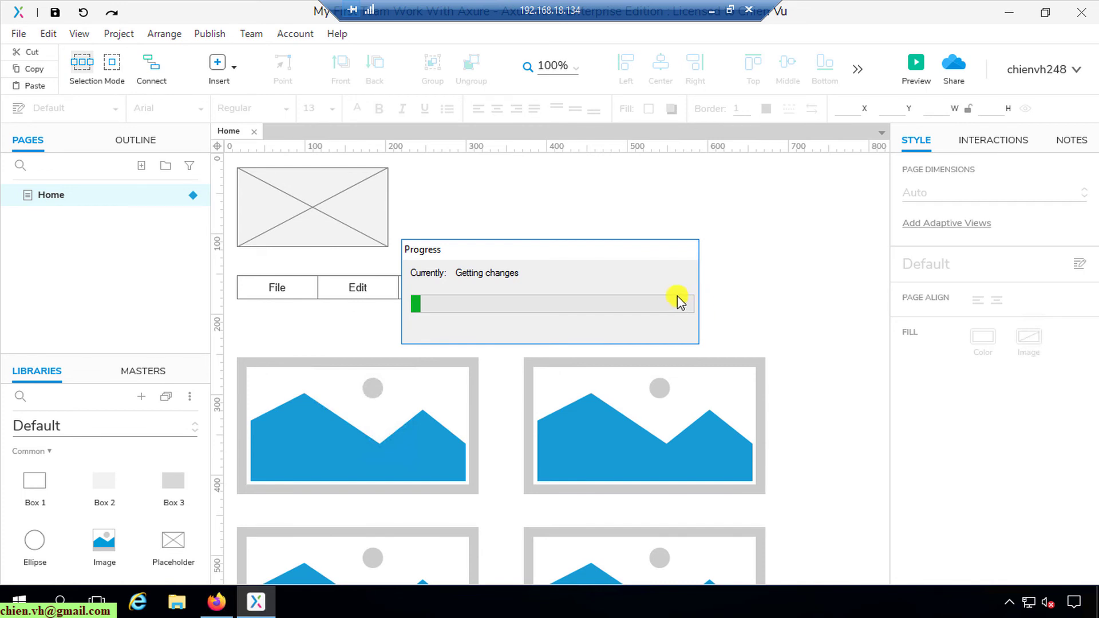
scroll(671, 295, down, 5)
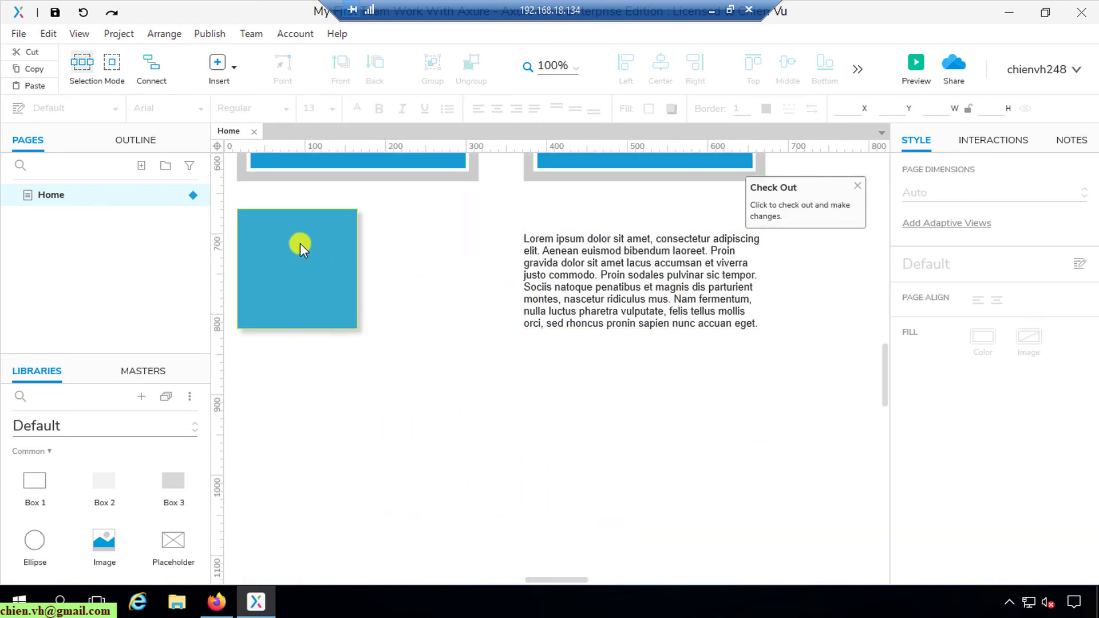
click(591, 273)
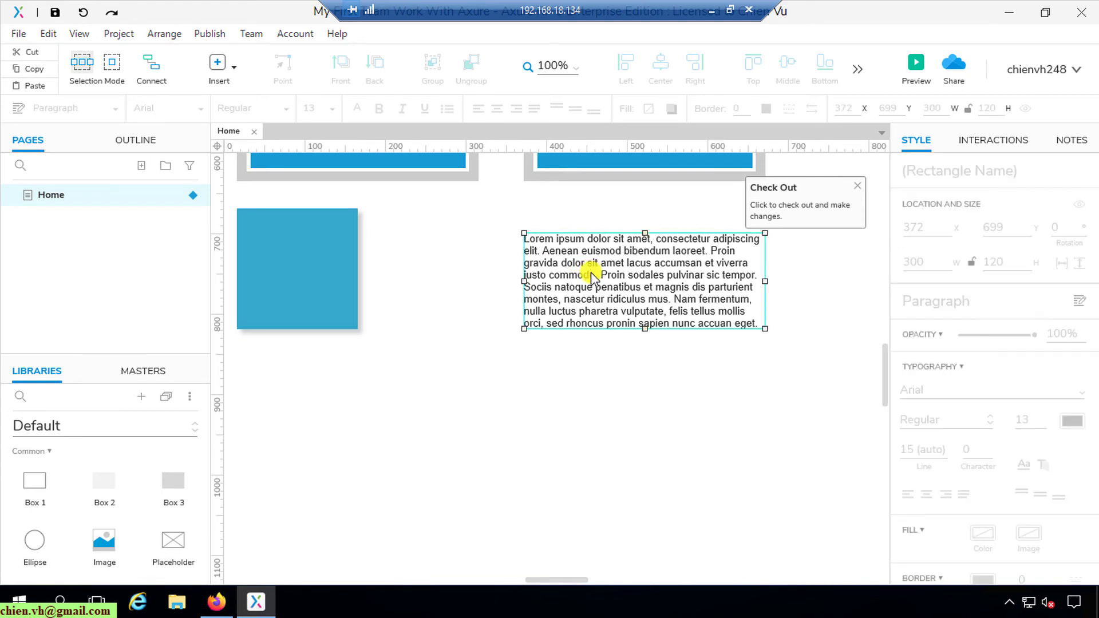
click(663, 429)
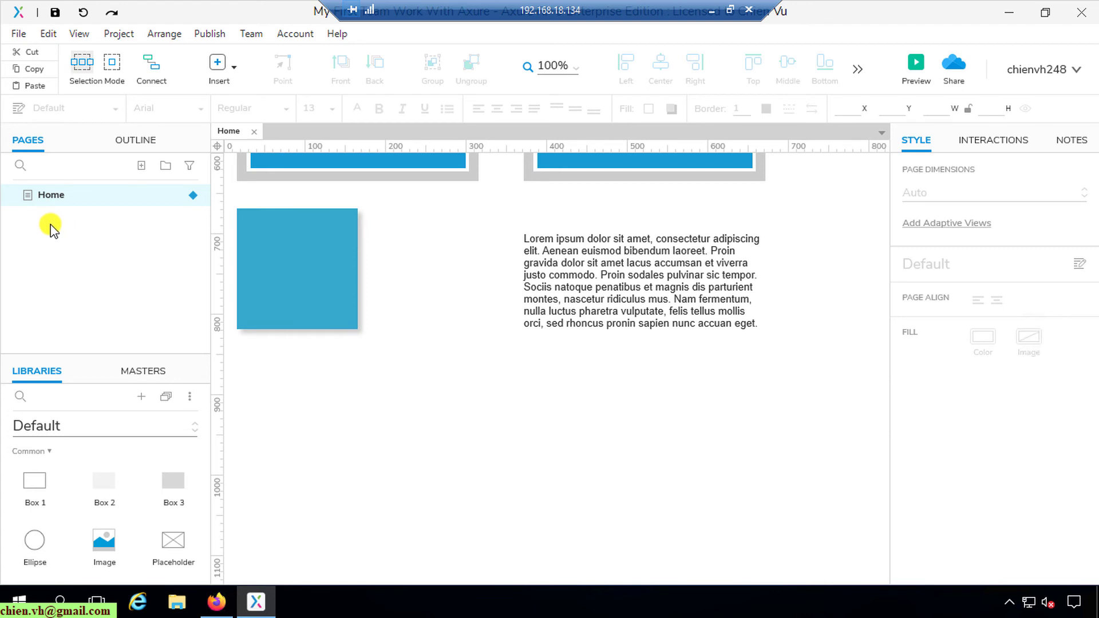
Step: Add pages named Introduction and News under Home
click(137, 165)
text(Introduction)
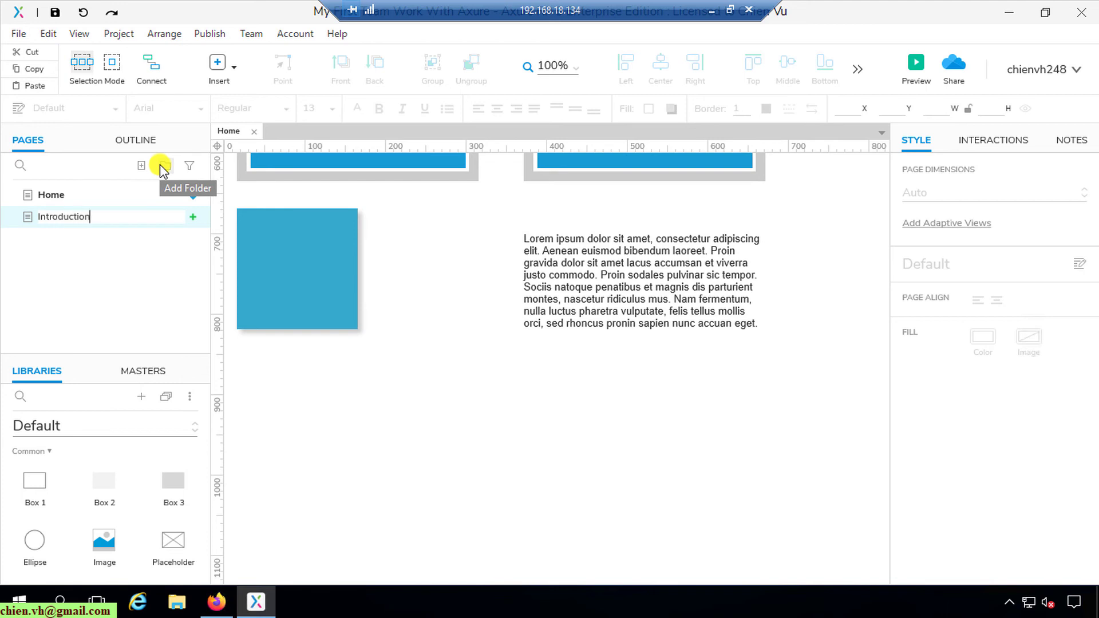
key(Return)
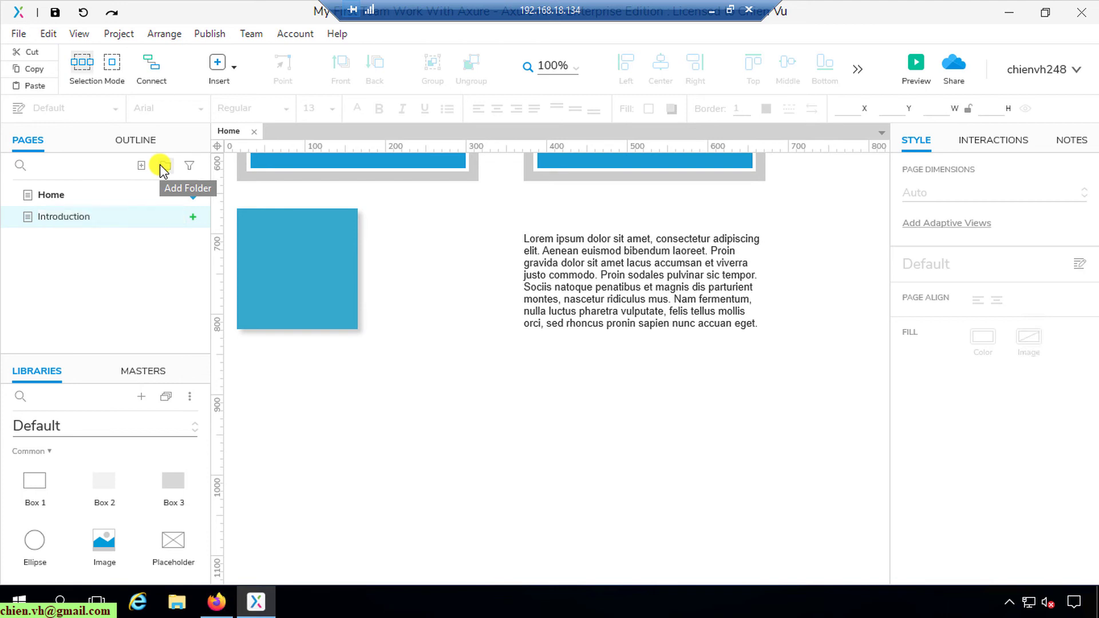
click(141, 166)
text(News)
key(Return)
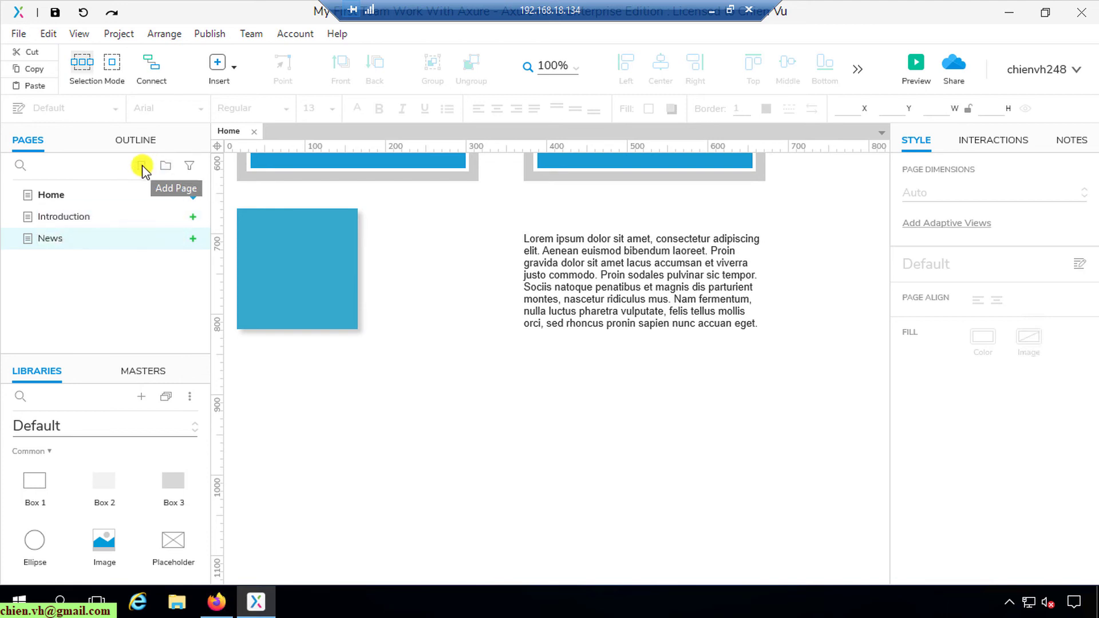
Step: Add the Services and Products pages, and close the Home page tab
click(143, 166)
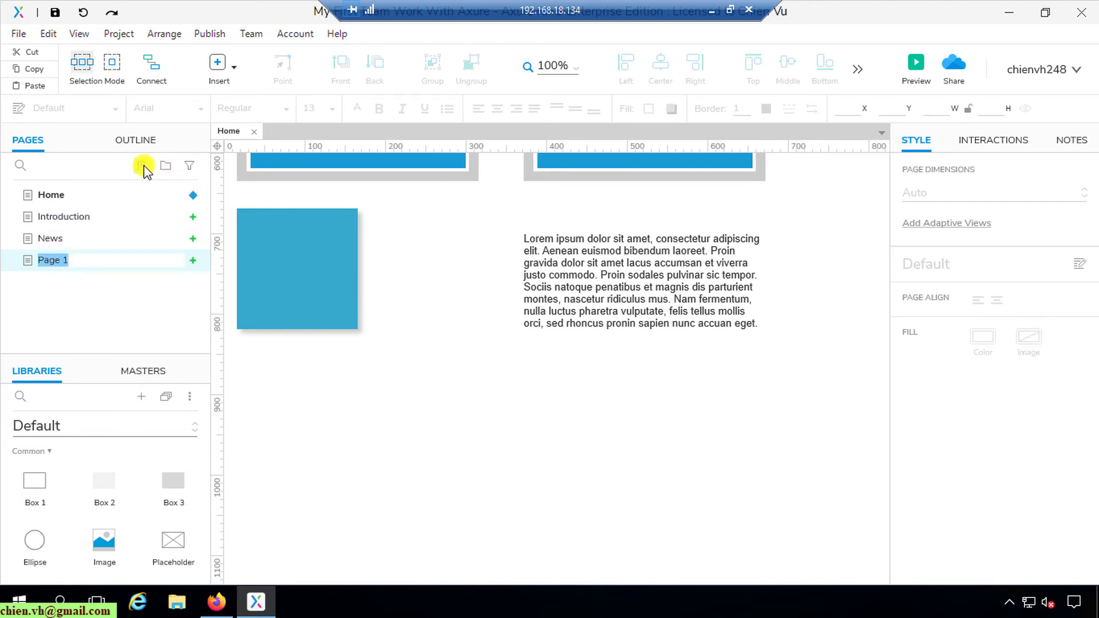
text(Services)
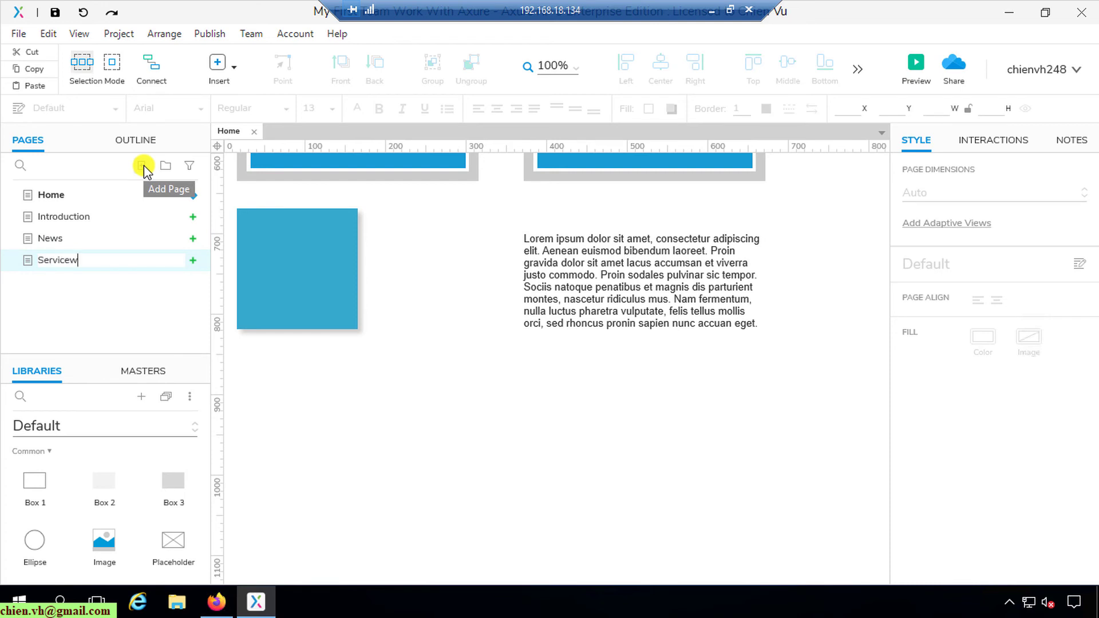
key(BackSpace)
text(s)
key(Return)
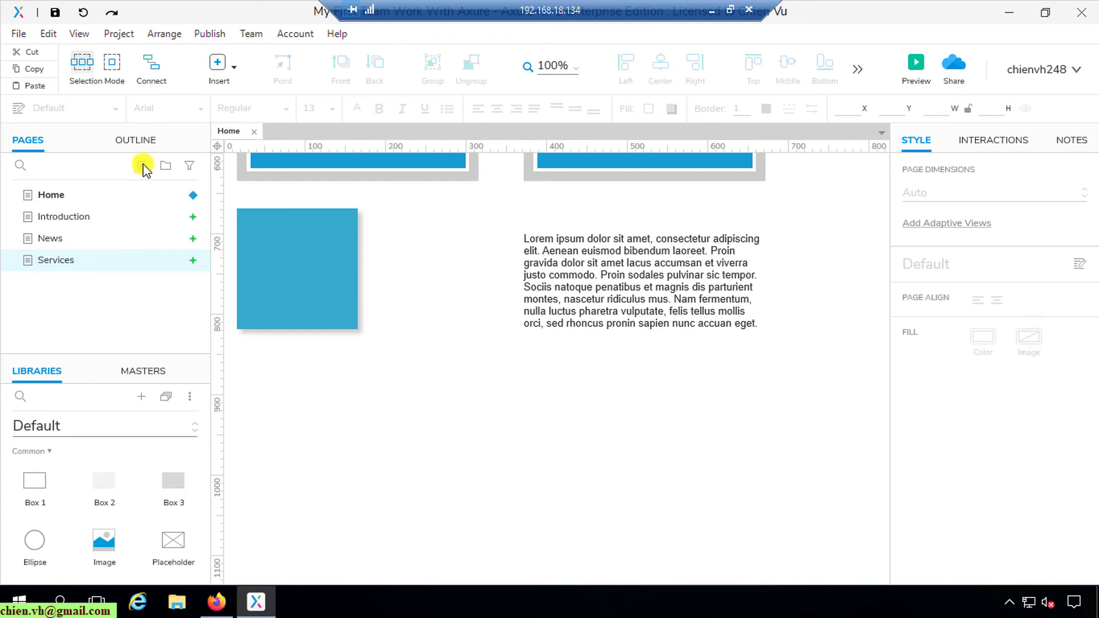
click(143, 166)
text(Products)
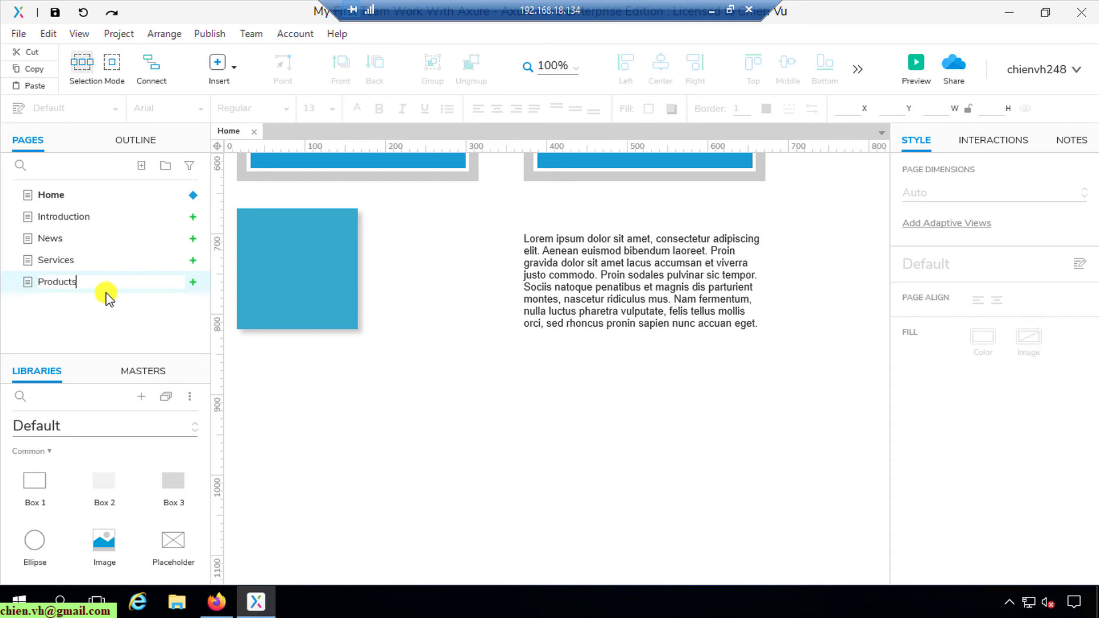
key(Return)
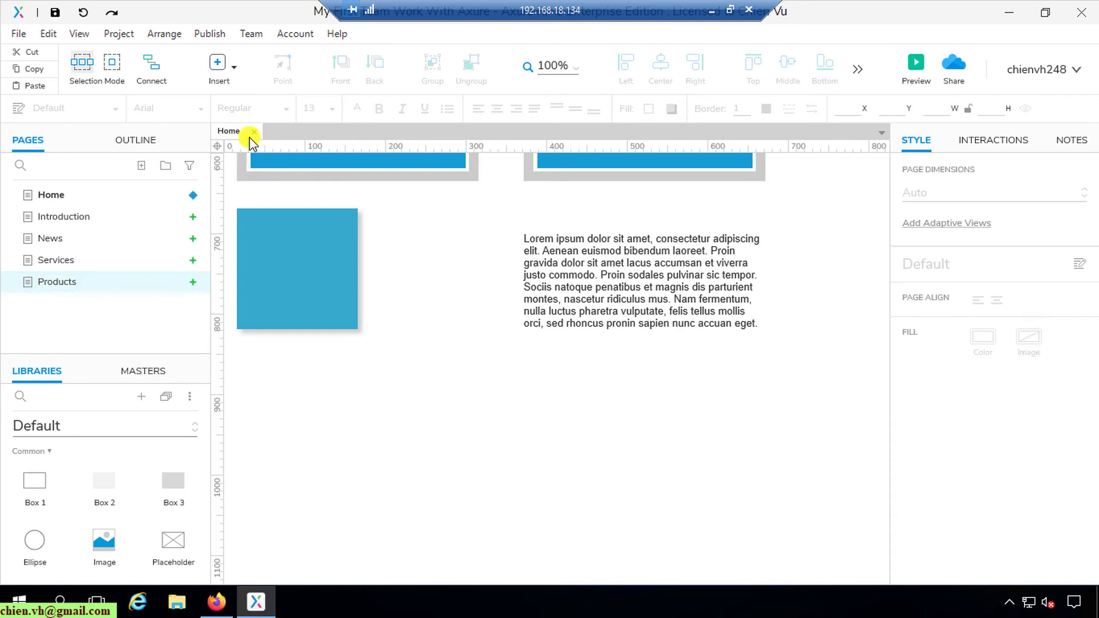
click(254, 131)
Step: On the Products page, place an image placeholder and duplicate it below and beside it
double_click(55, 281)
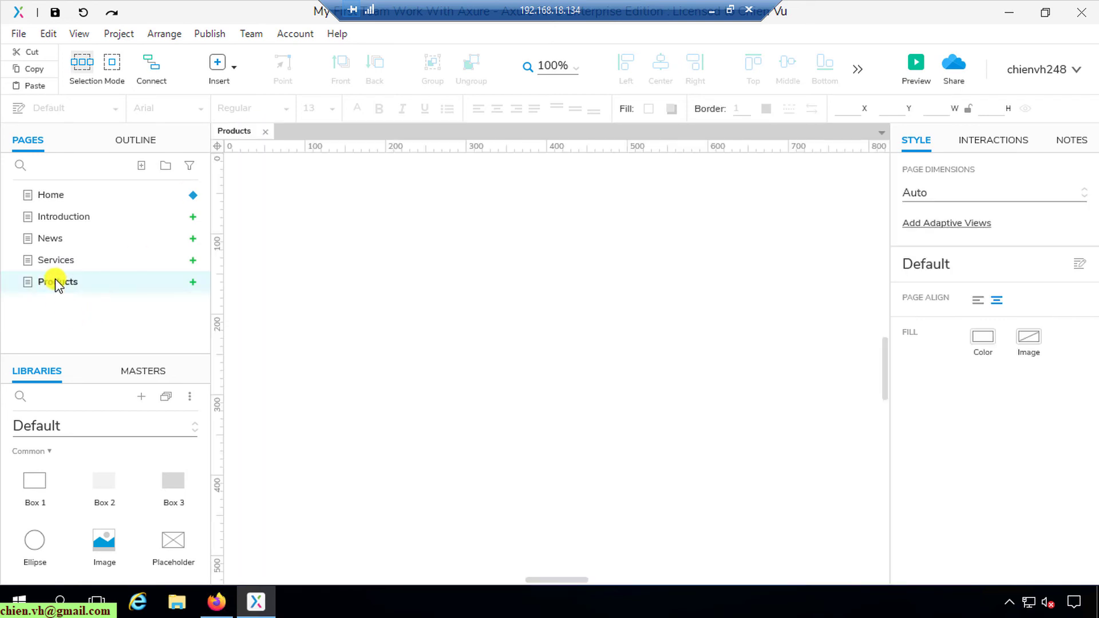
drag(108, 554, 250, 235)
drag(439, 307, 418, 473)
click(617, 363)
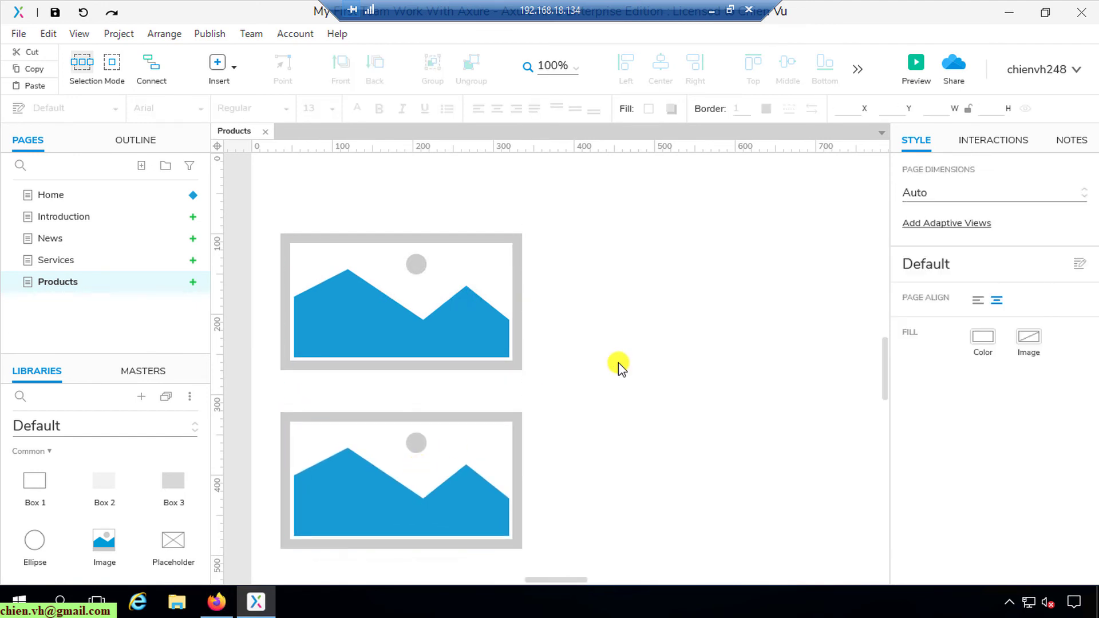
drag(423, 327, 694, 317)
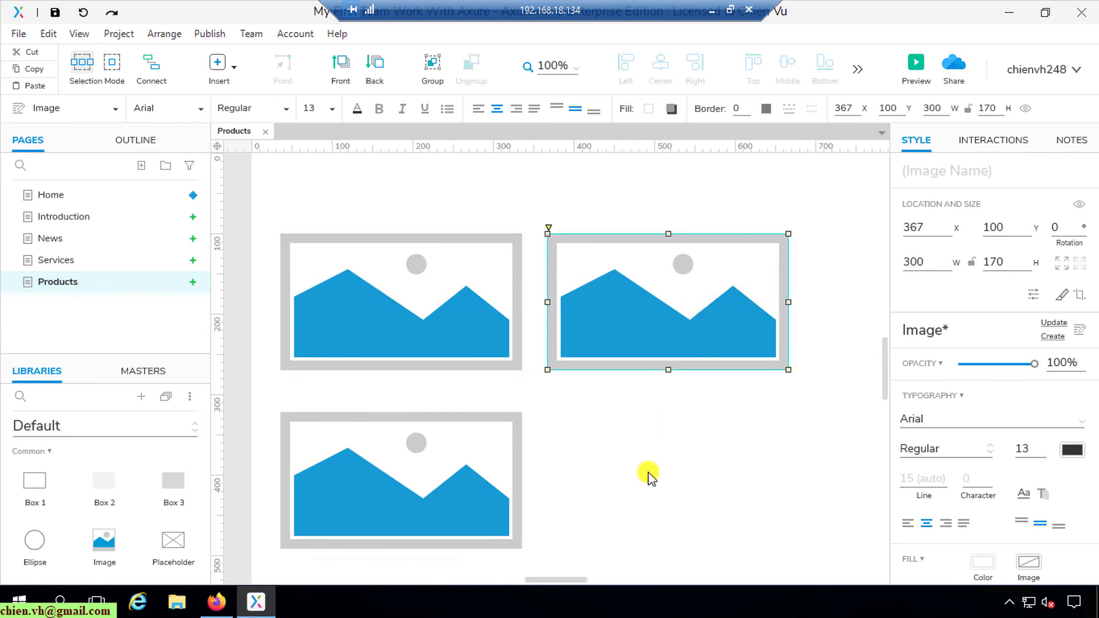
click(634, 493)
drag(402, 336, 650, 480)
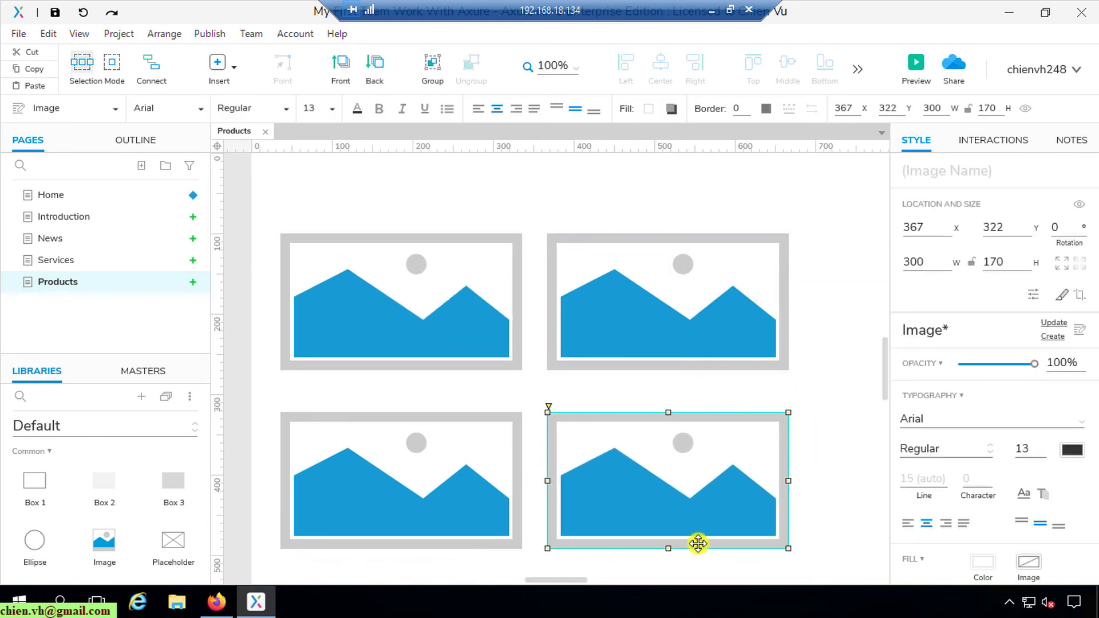
drag(564, 579, 580, 579)
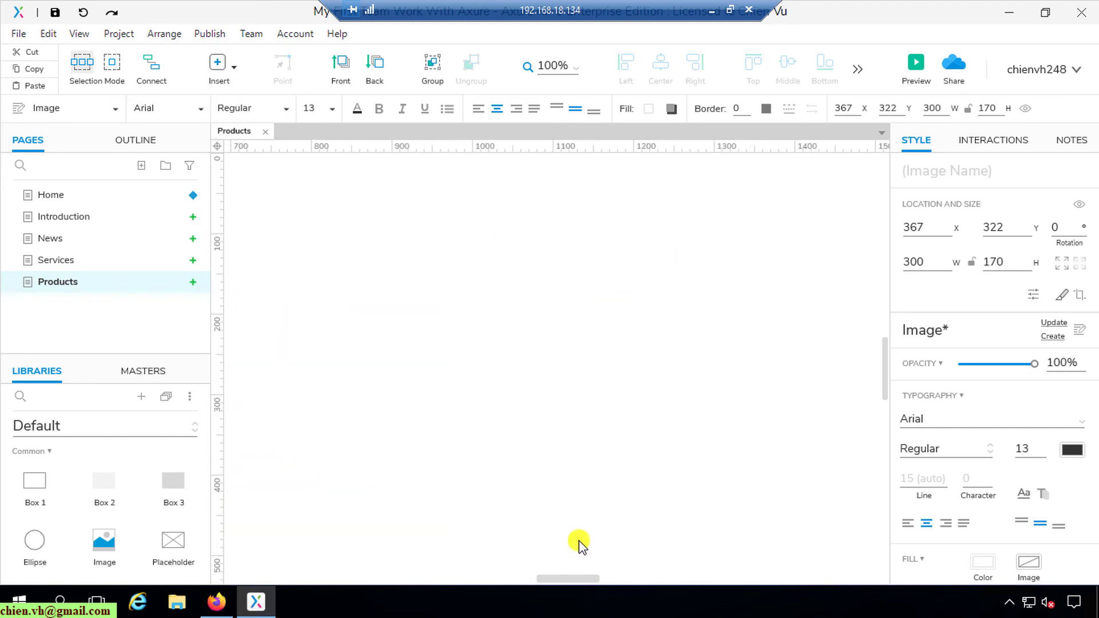
click(555, 435)
Step: Complete the two-by-two image placeholder grid, then select the Introduction page
key(ctrl+v)
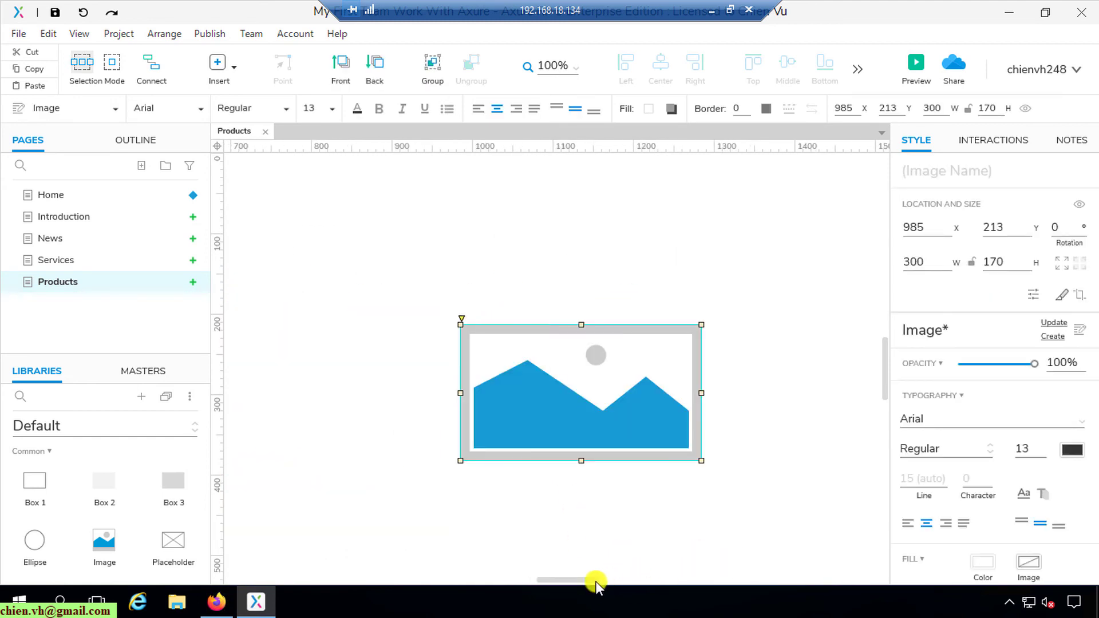
drag(645, 380, 613, 300)
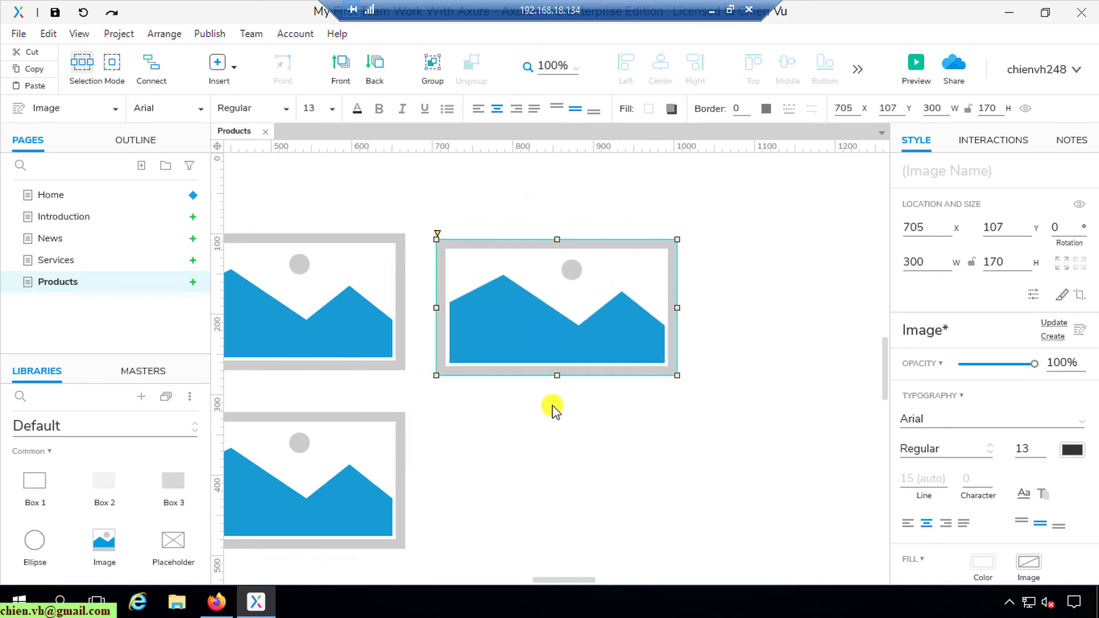
click(363, 471)
drag(519, 323, 503, 476)
key(shift+Right)
key(shift+Down)
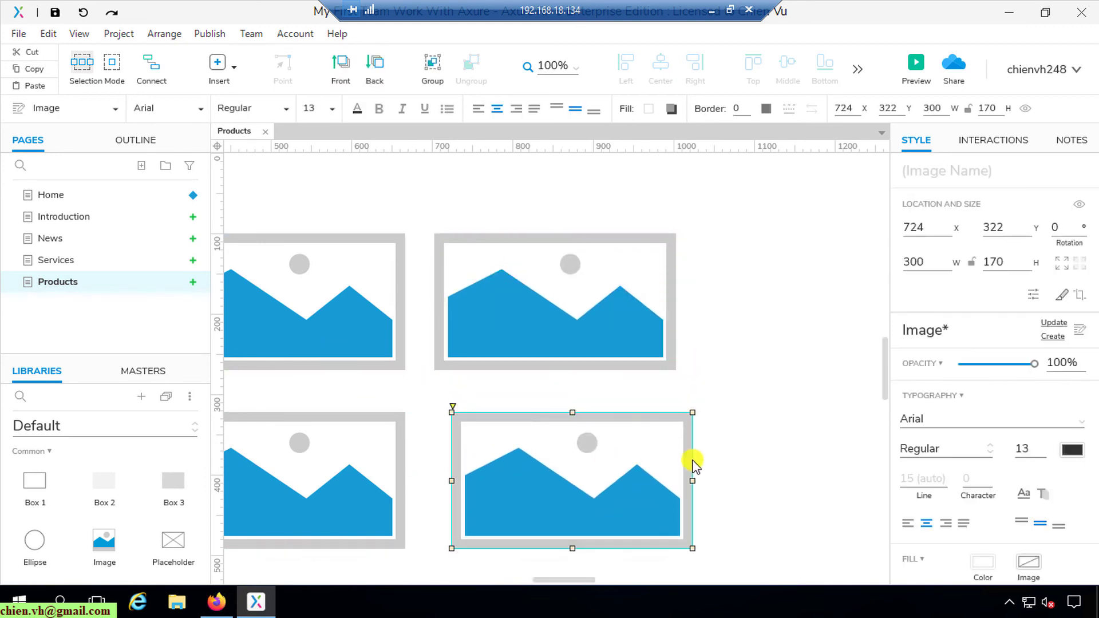
drag(625, 465, 607, 466)
click(821, 412)
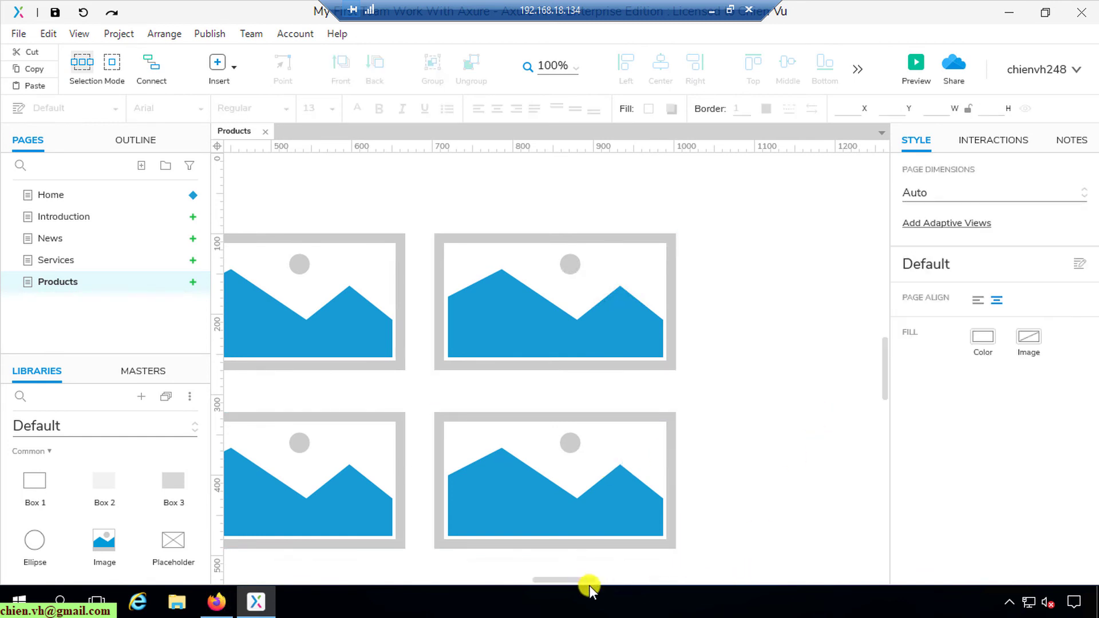
drag(589, 584, 583, 561)
scroll(549, 441, up, 5)
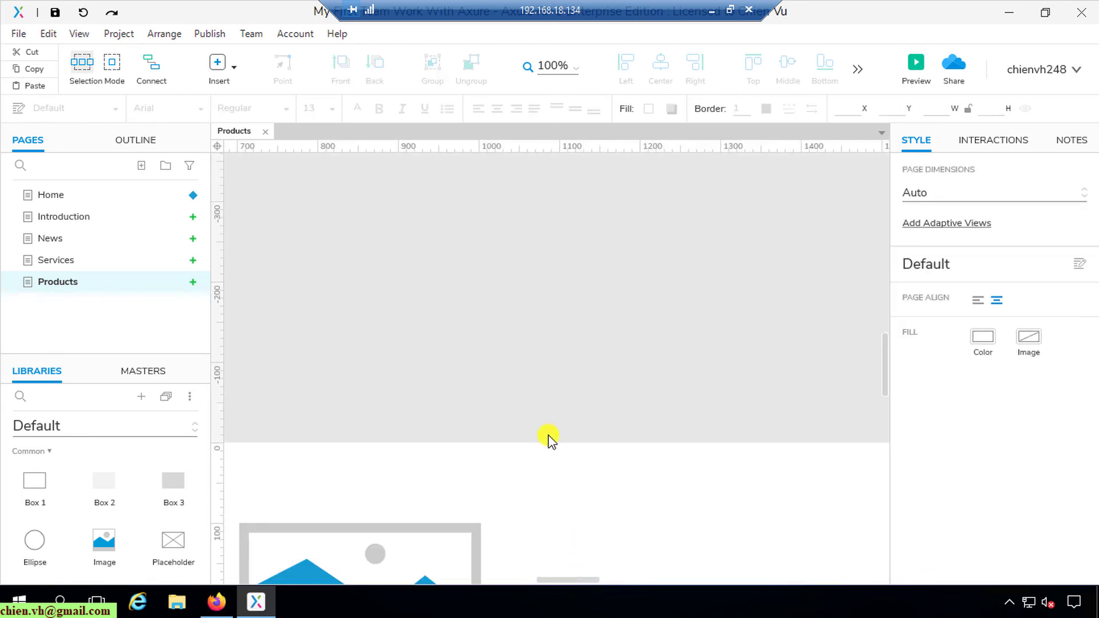
scroll(555, 413, down, 3)
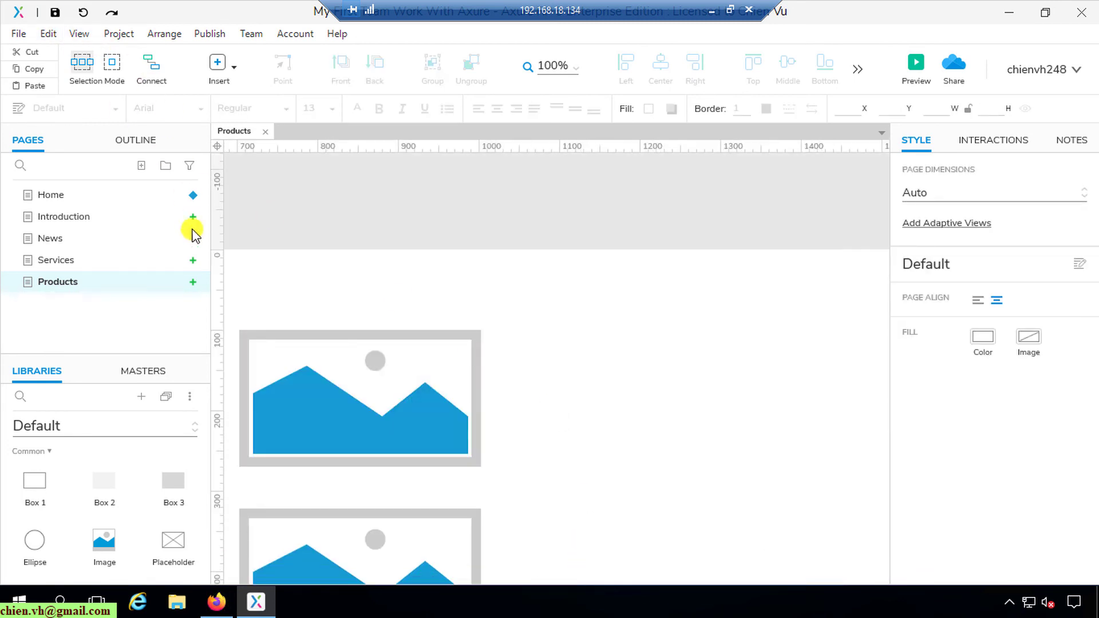
click(80, 219)
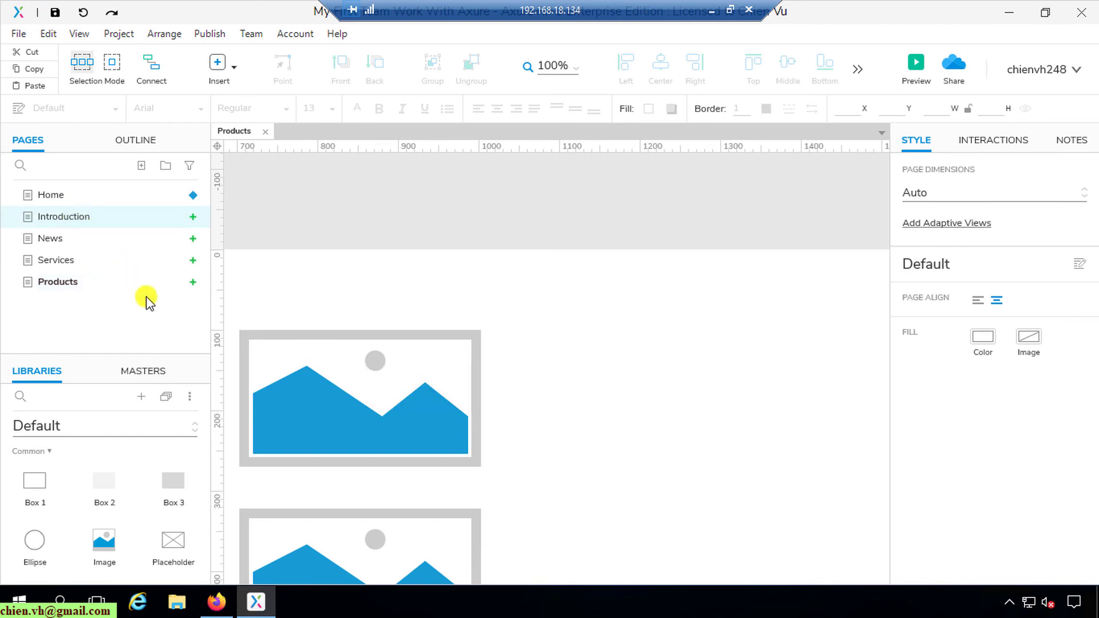
Step: Check in Introduction through Products with the note 'Added Introduction, News, Services, Products'
shift+click(67, 284)
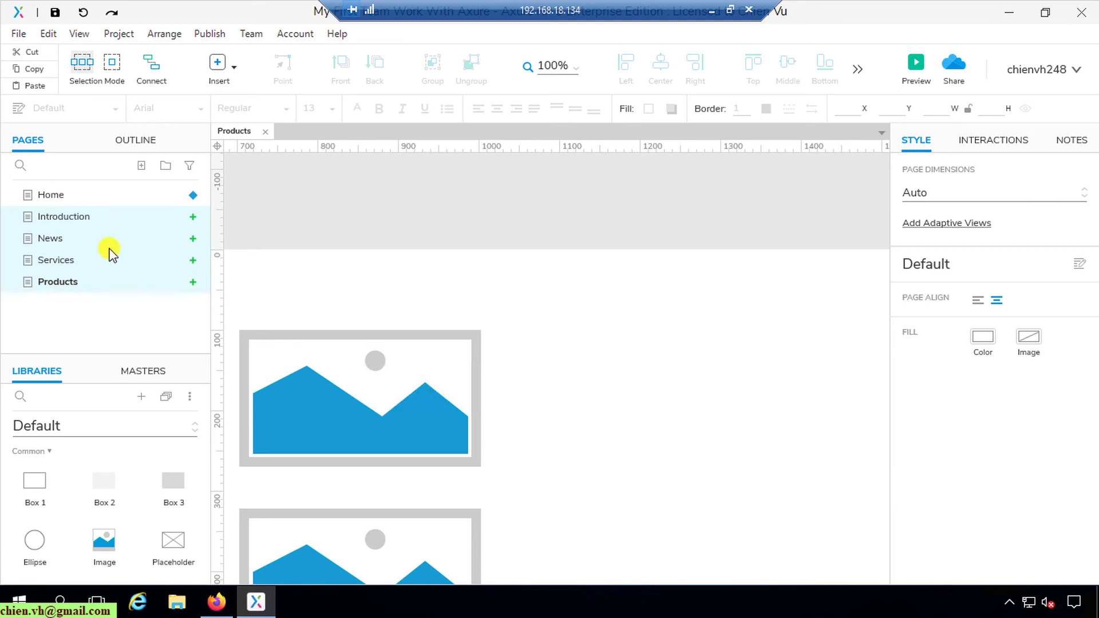
right_click(97, 219)
click(159, 450)
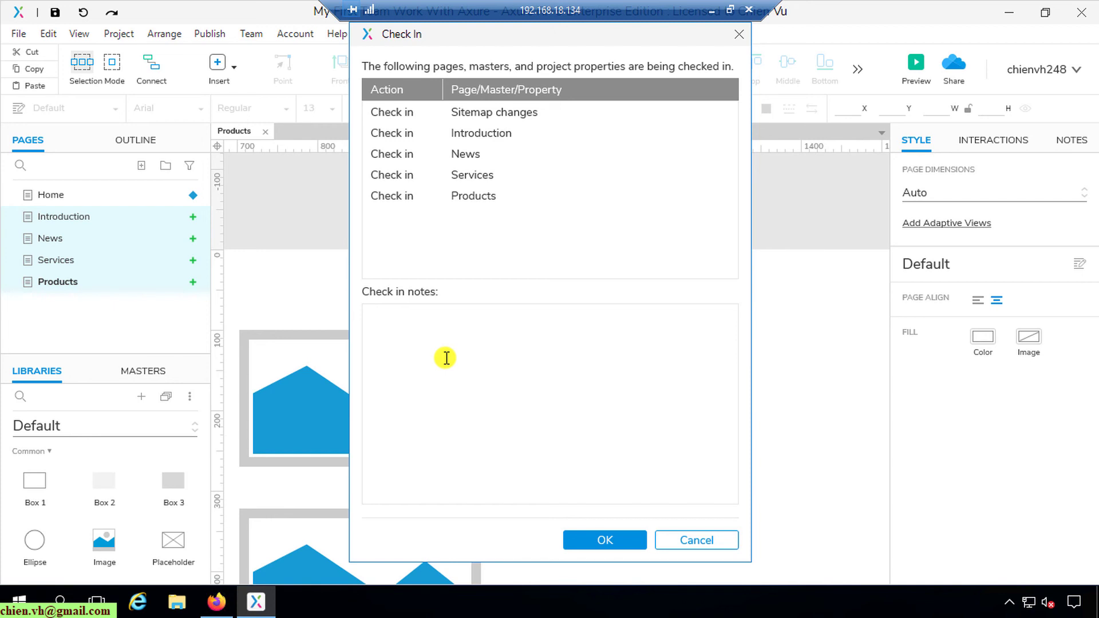
text(Added Introductio)
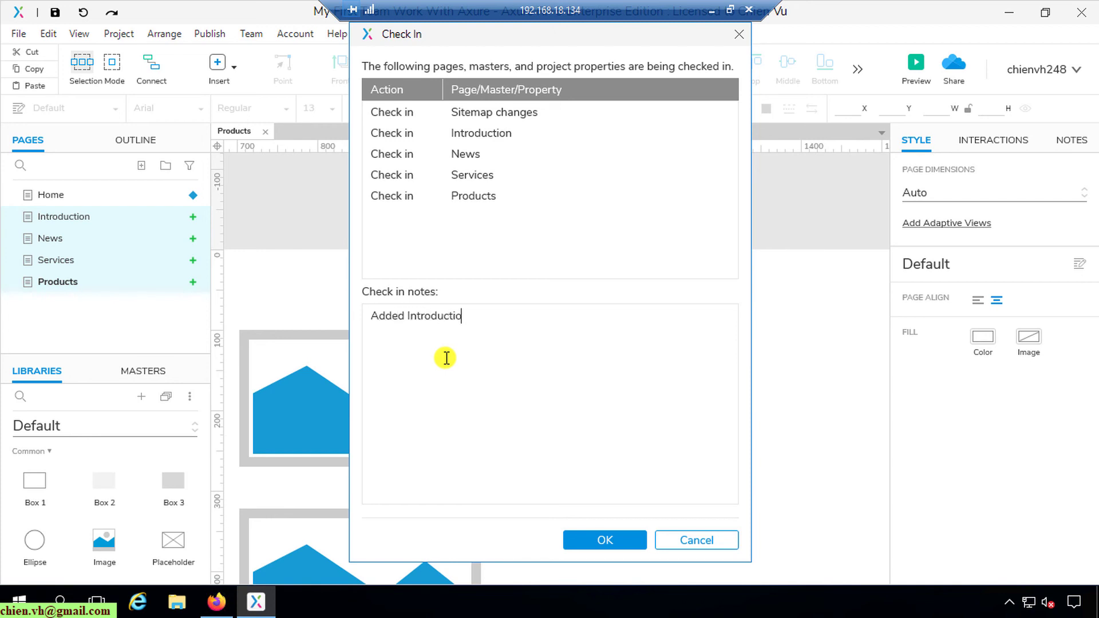
text(n, News, Seres)
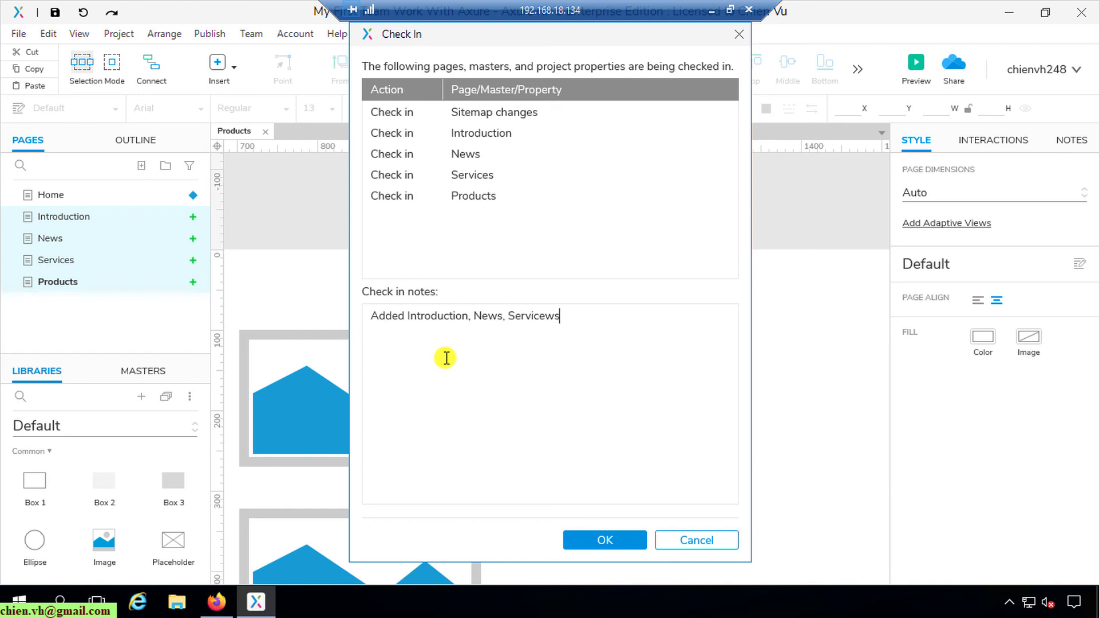
key(BackSpace)
key(BackSpace)
key(BackSpace)
text(es, Products)
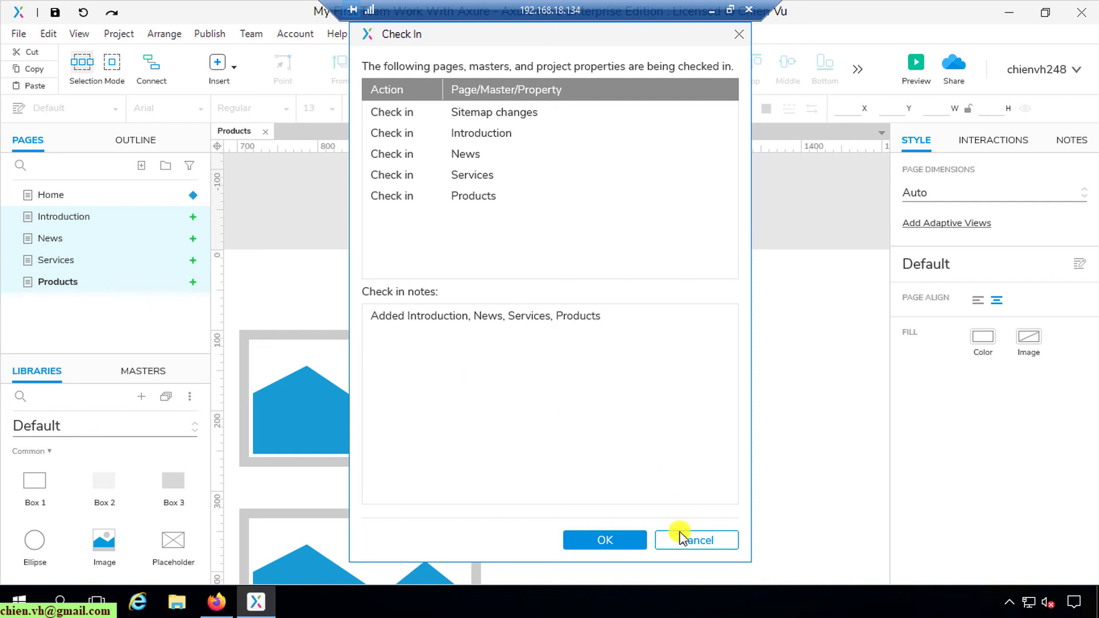
click(636, 538)
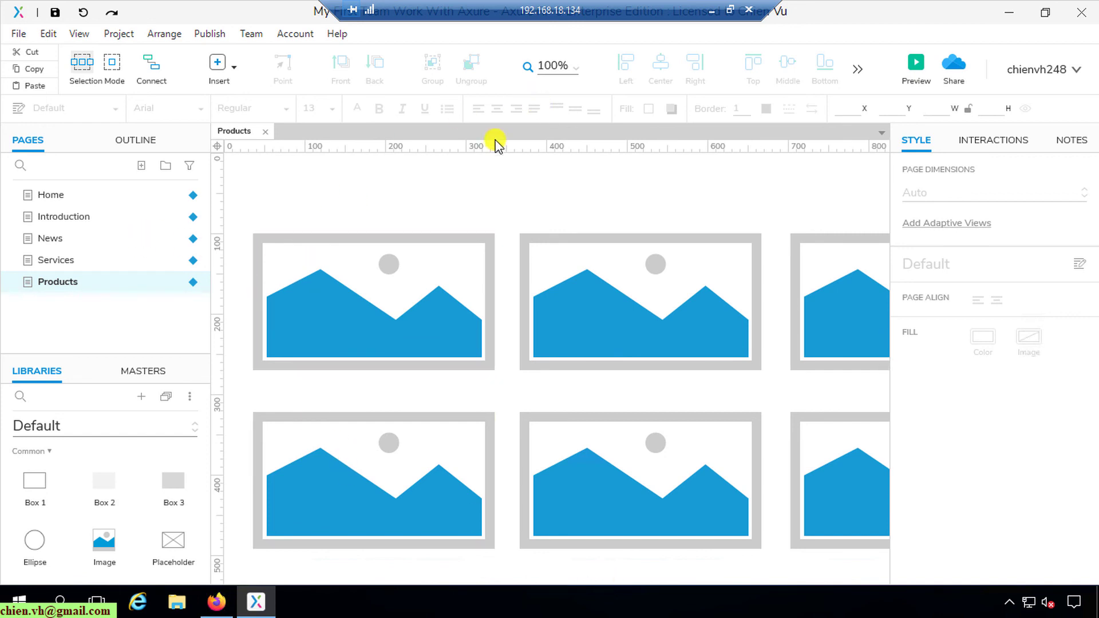
Step: On the other member's copy, get all changes from the team directory and widen the Pages panel
click(711, 10)
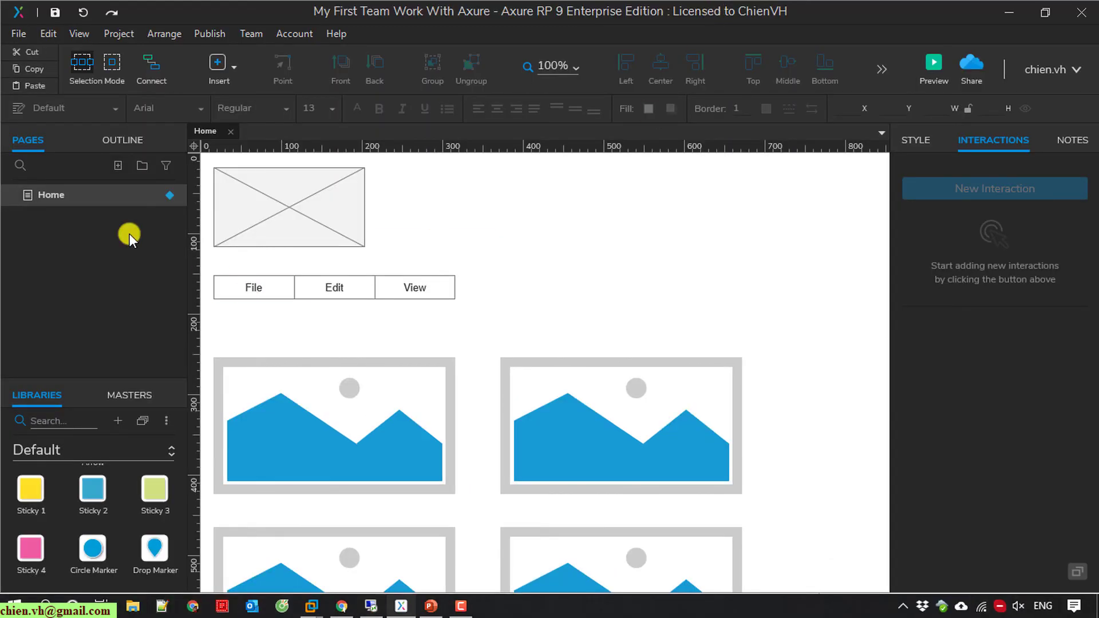
click(251, 34)
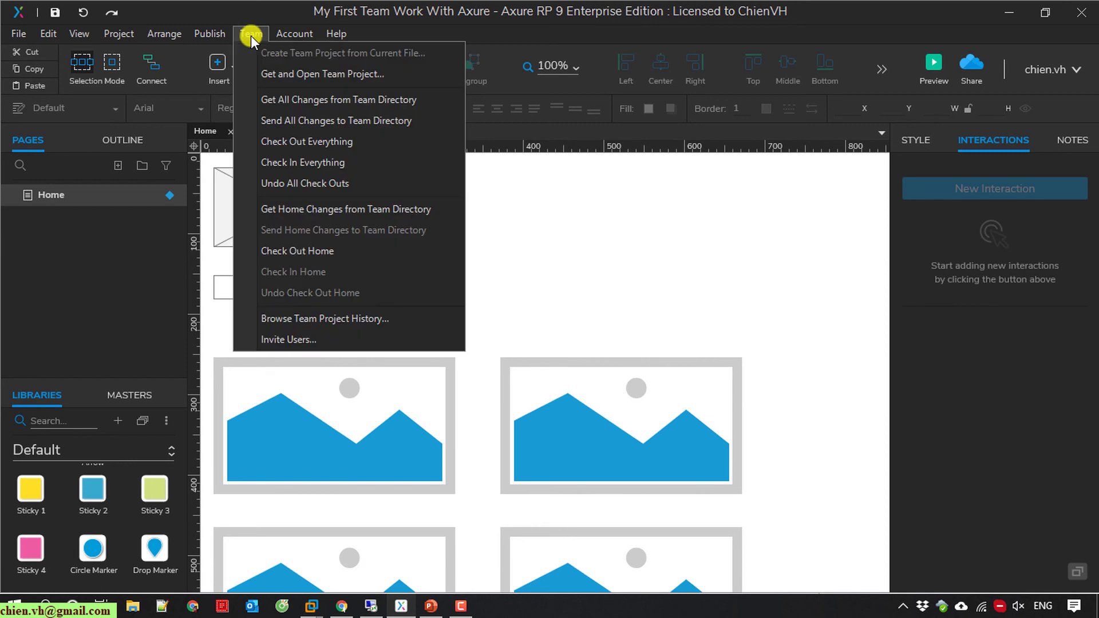
click(325, 101)
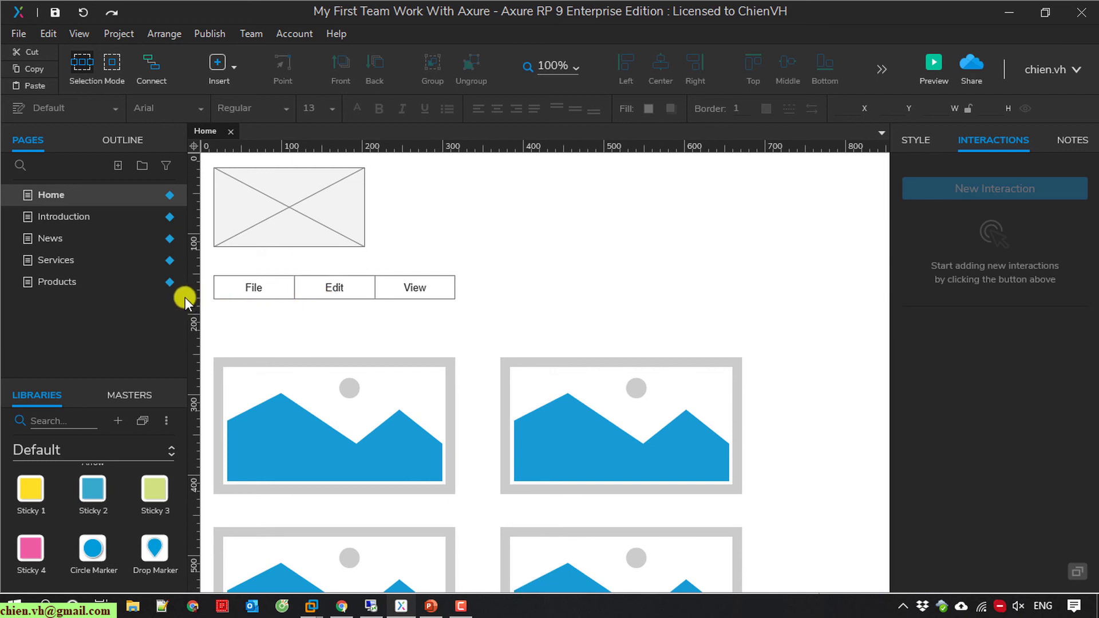
drag(184, 296, 227, 293)
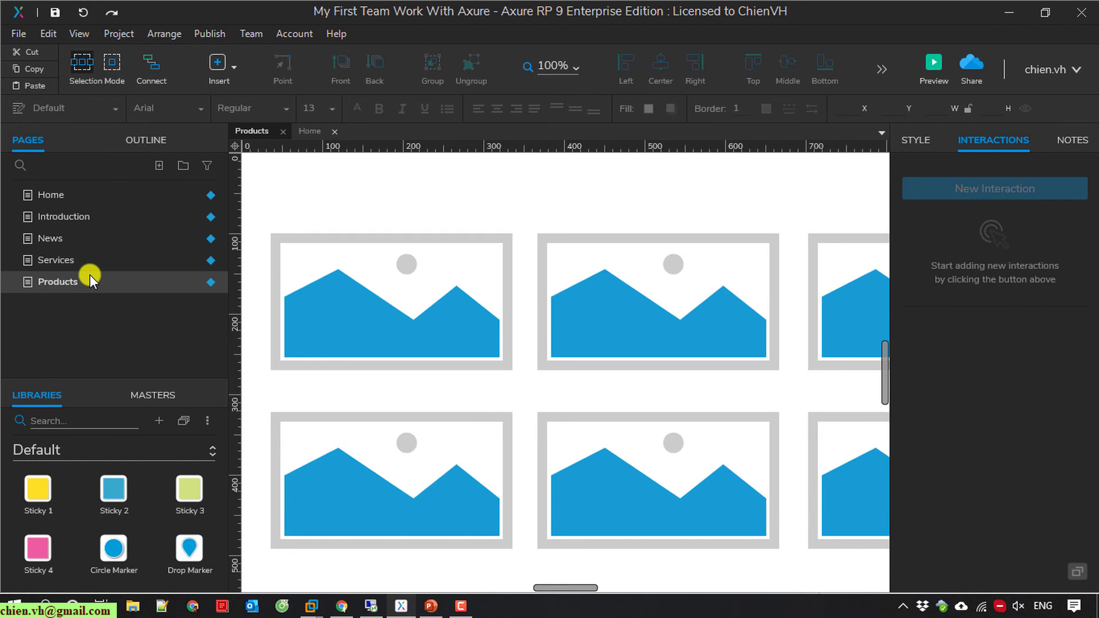
Step: Open the Products, News and Introduction pages, then check out Introduction
click(122, 258)
click(165, 232)
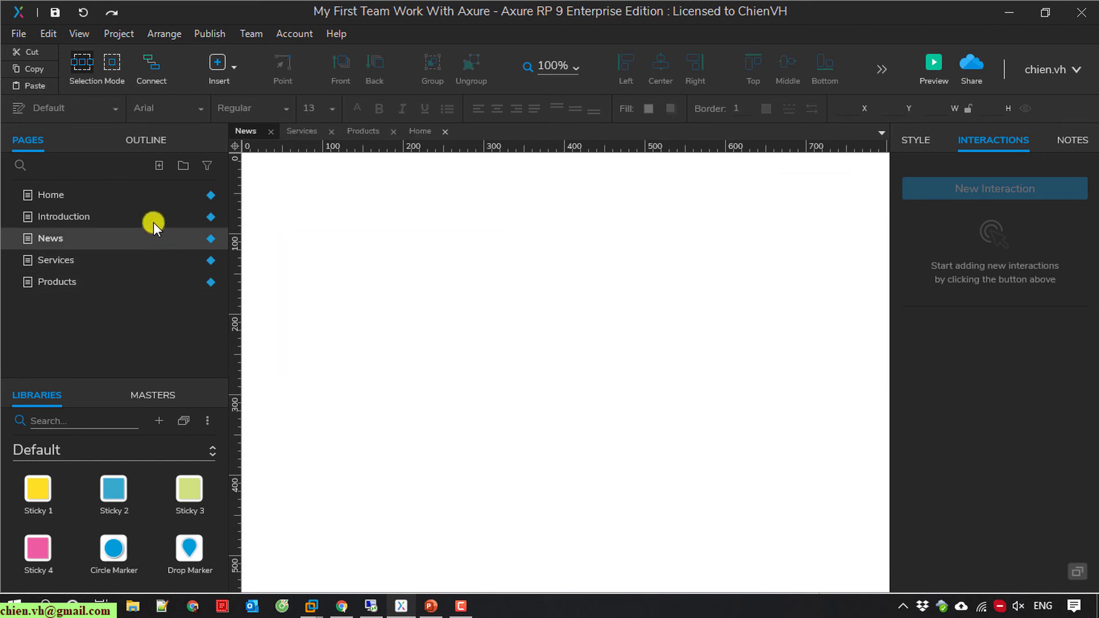
click(130, 214)
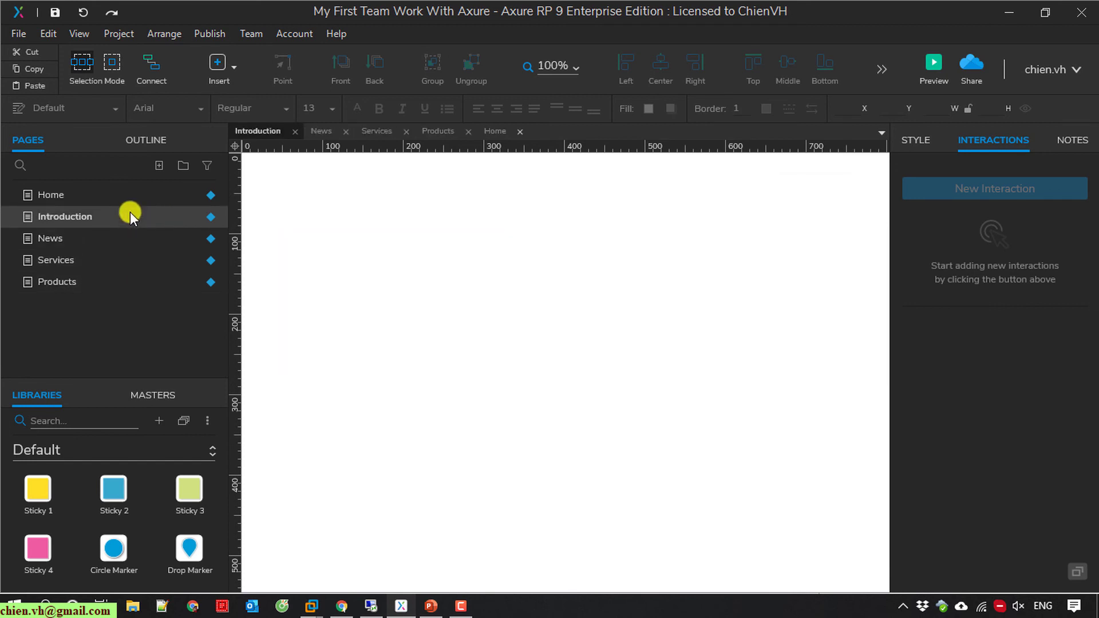
right_click(64, 218)
click(130, 489)
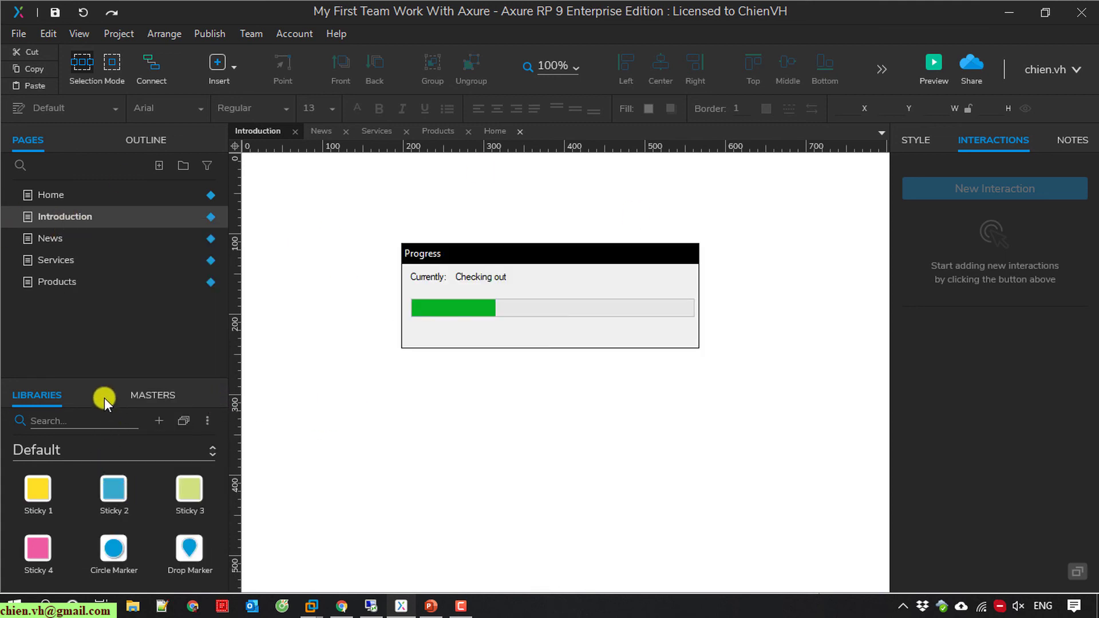
Step: Place a yellow Sticky 1 note on Introduction, check the page in, and return to the remote session
drag(35, 489, 293, 230)
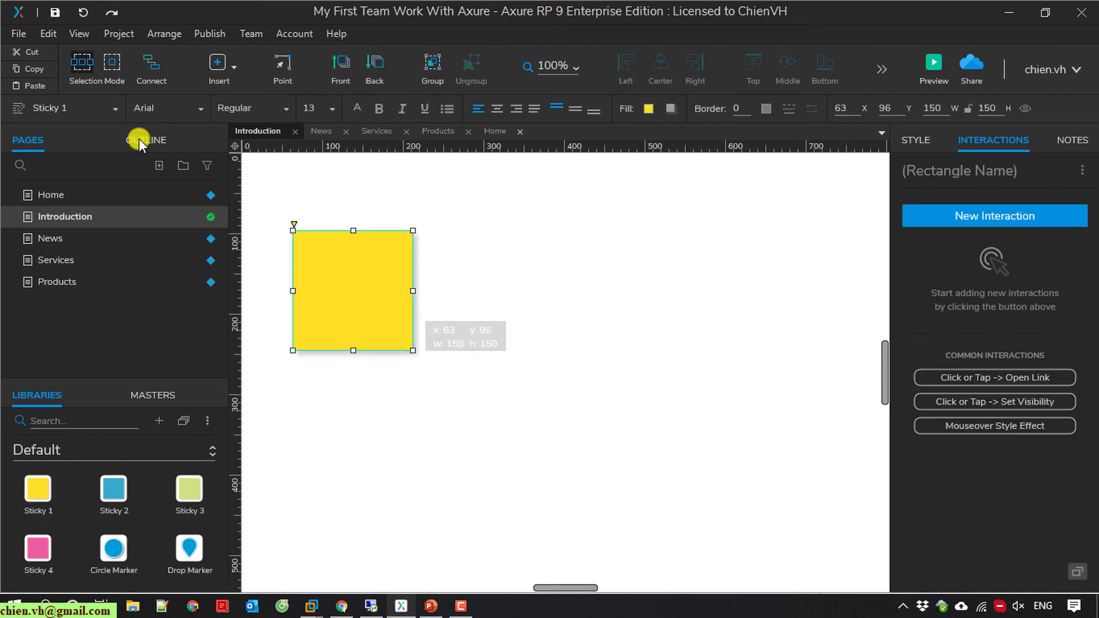
right_click(146, 215)
click(209, 490)
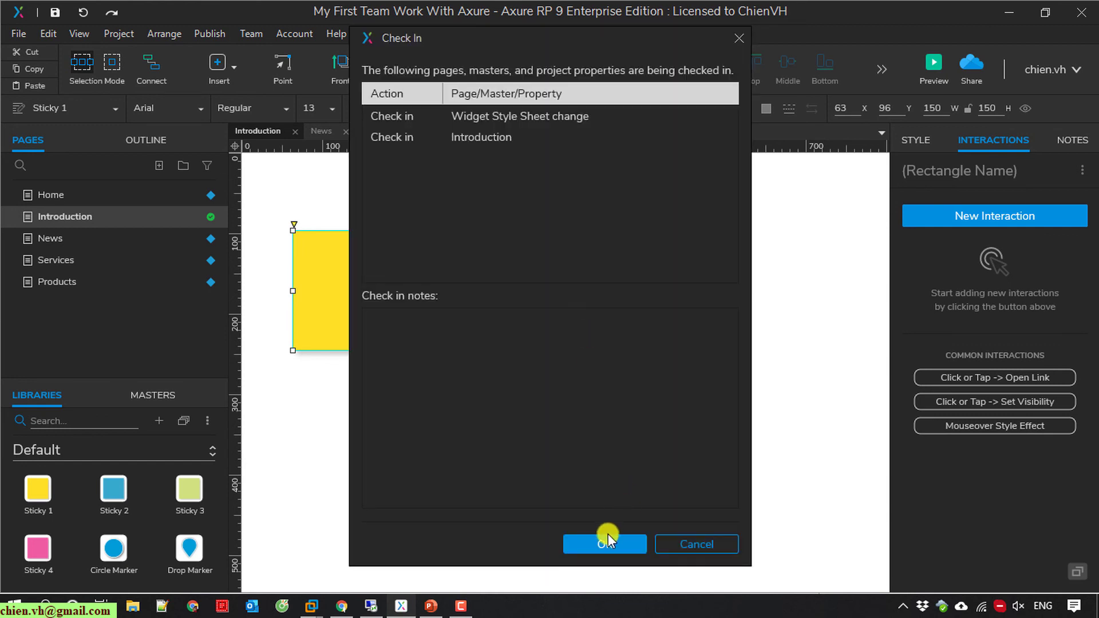
click(600, 538)
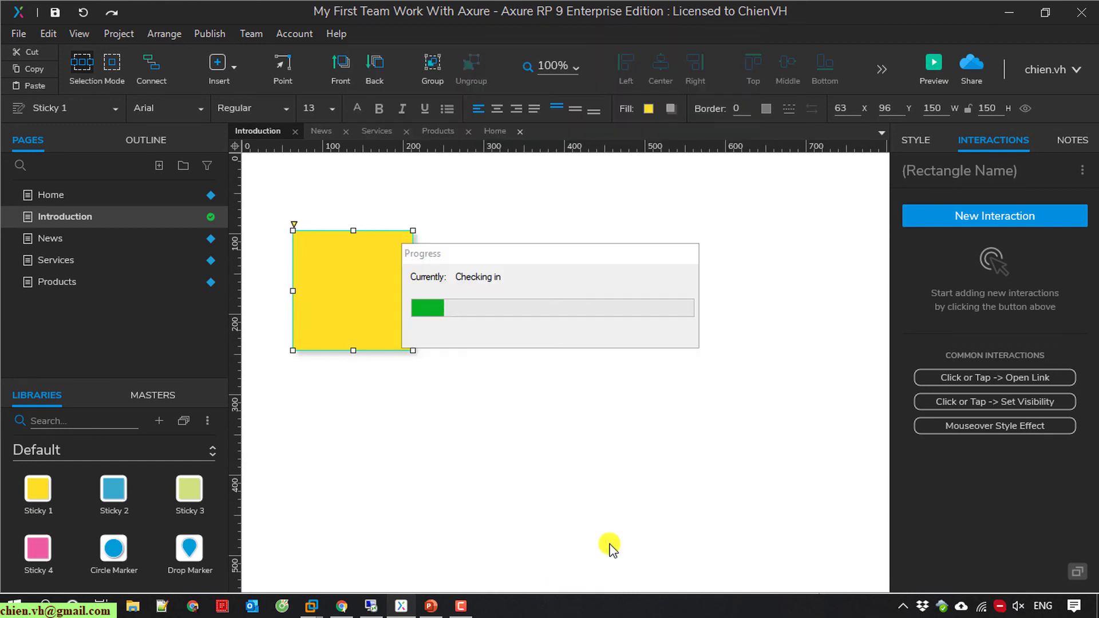
click(371, 605)
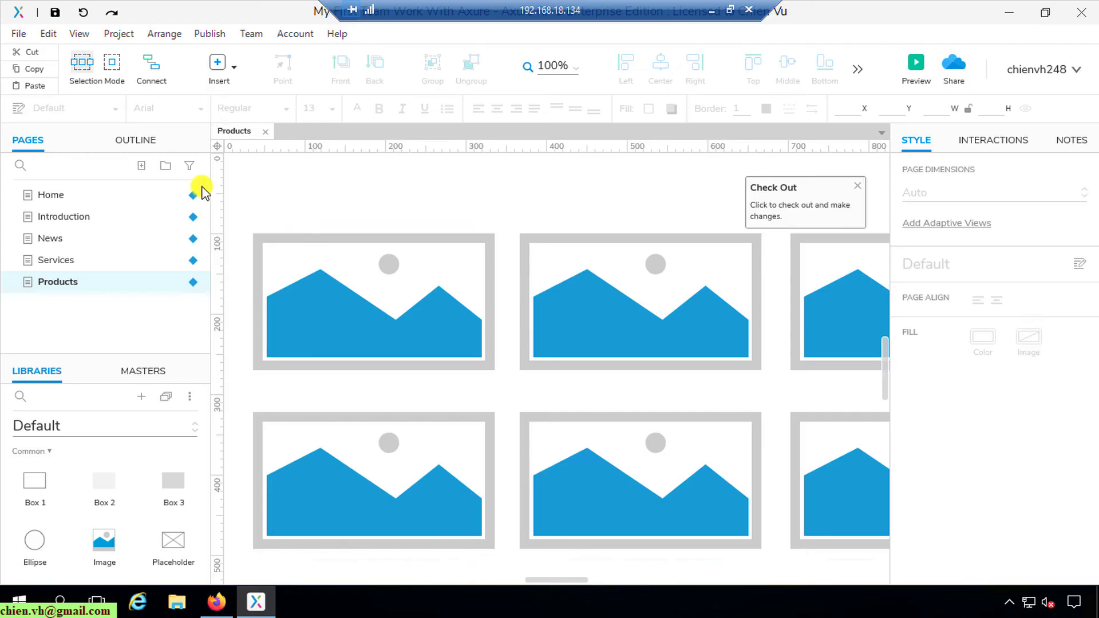
Step: Get all team changes remotely, view Introduction's yellow sticky, then show the local Home page
click(250, 34)
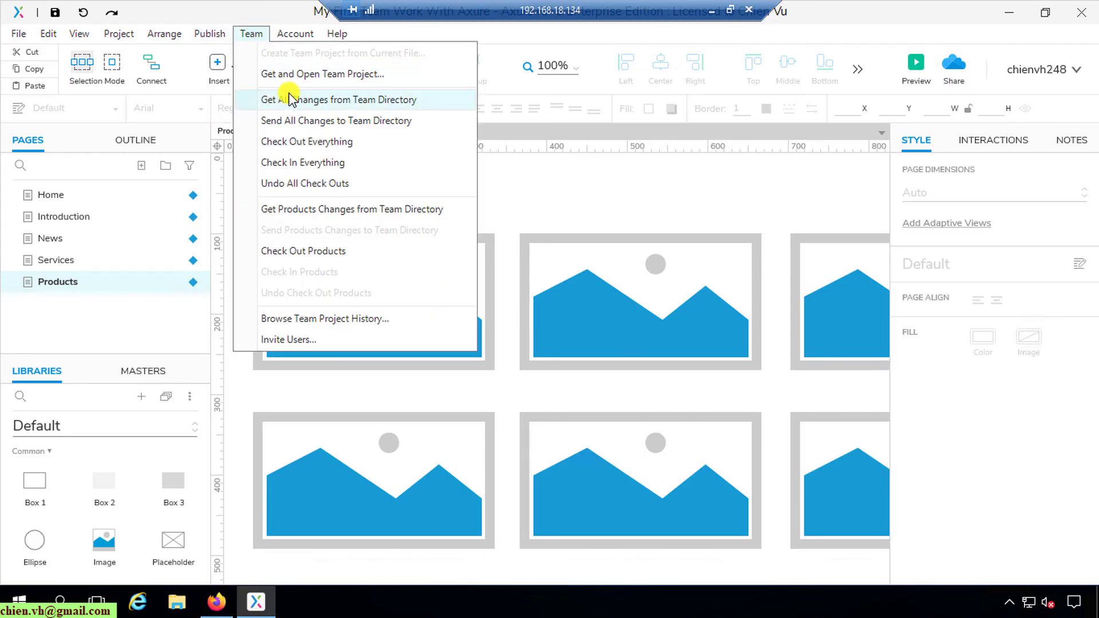
click(270, 97)
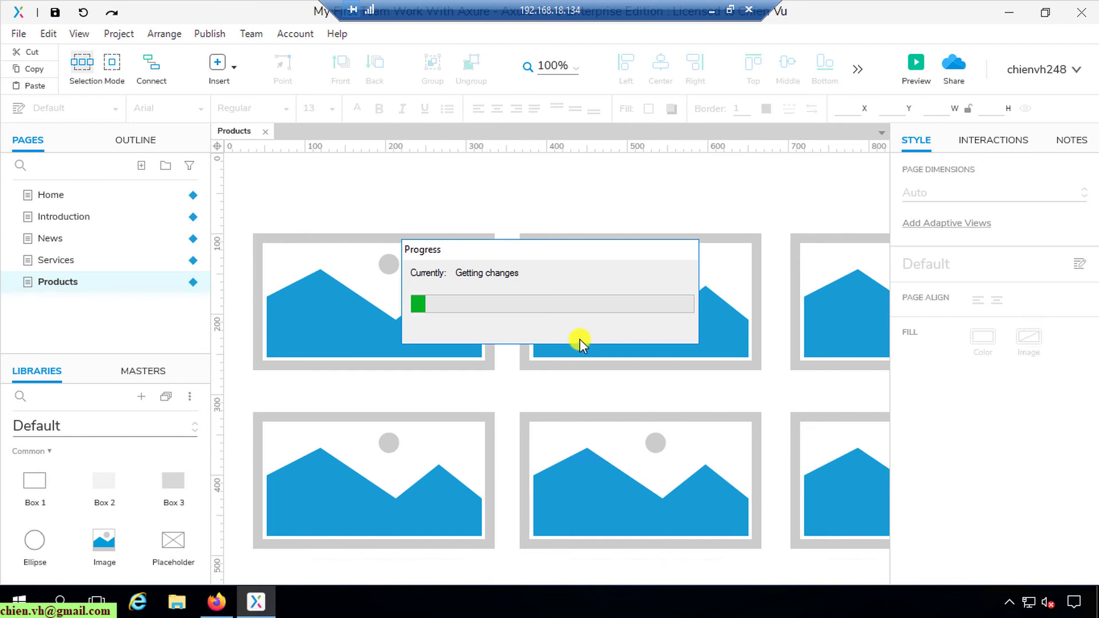
click(74, 217)
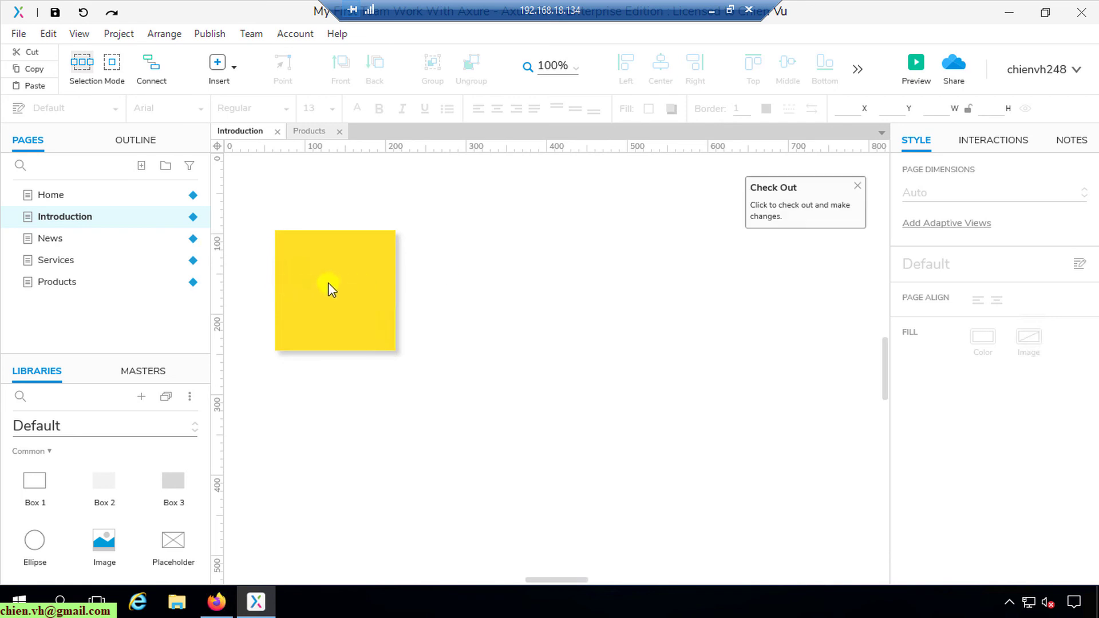
key(ctrl+a)
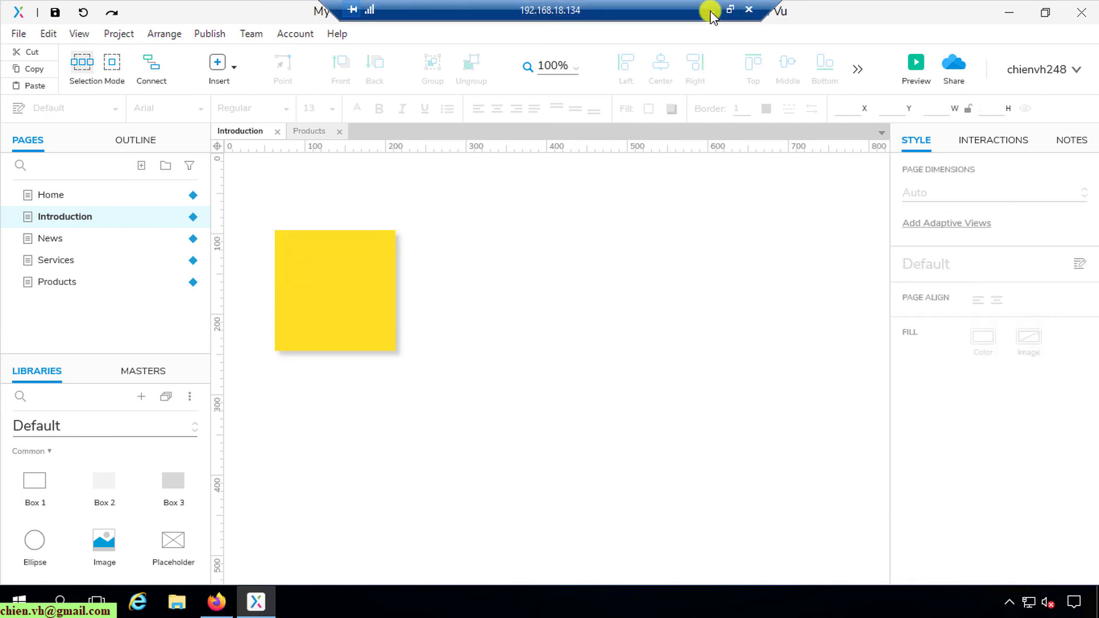
click(711, 10)
scroll(662, 389, up, 10)
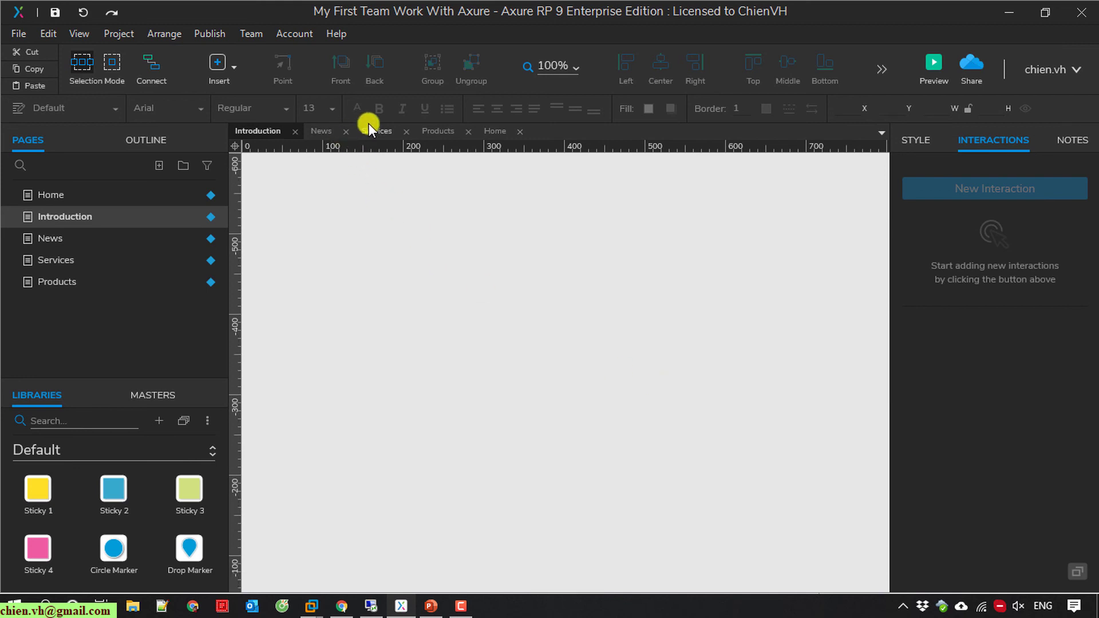
click(495, 131)
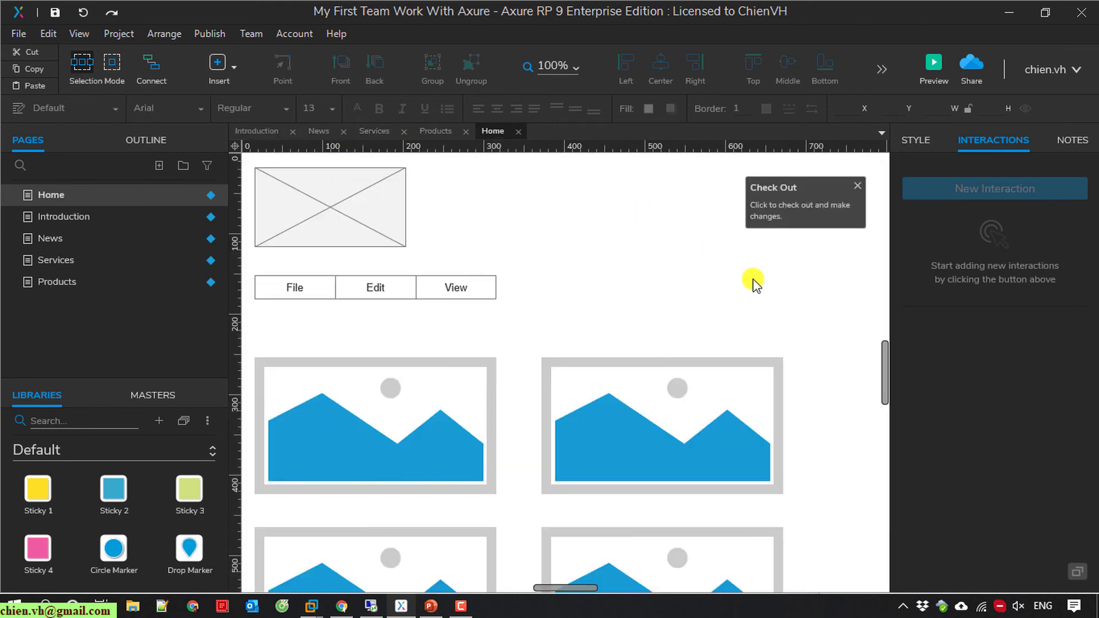